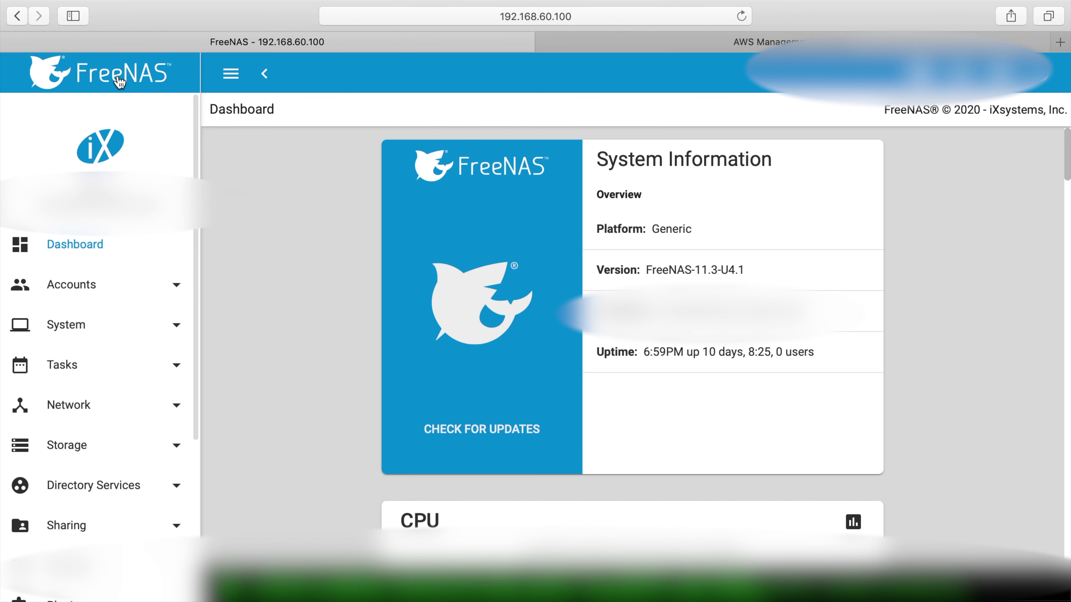
Glance at the AWS Management Console, then come back to the FreeNAS dashboard
click(801, 42)
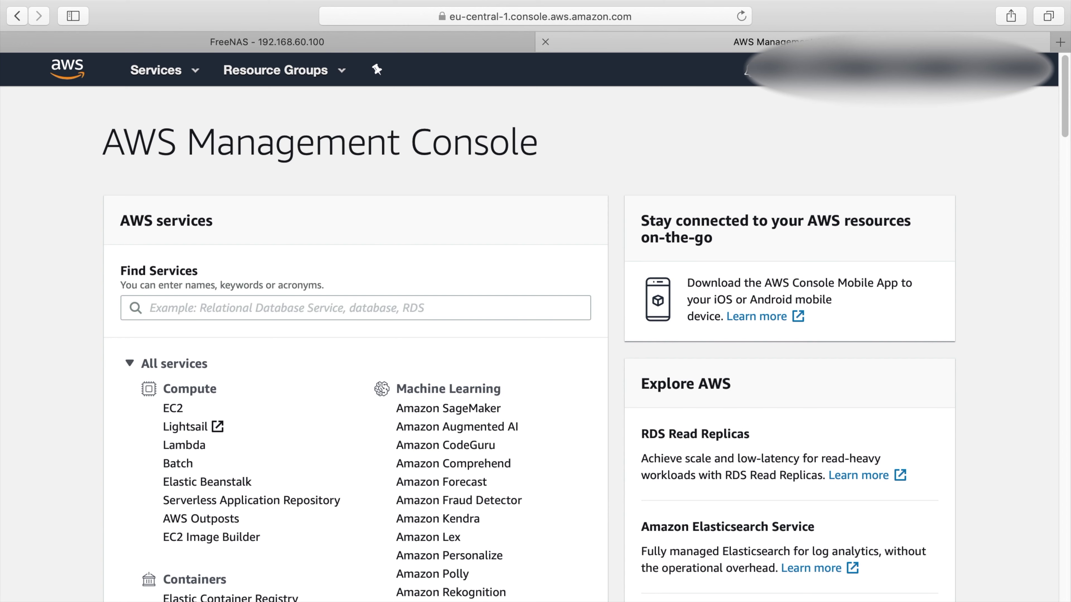
click(276, 42)
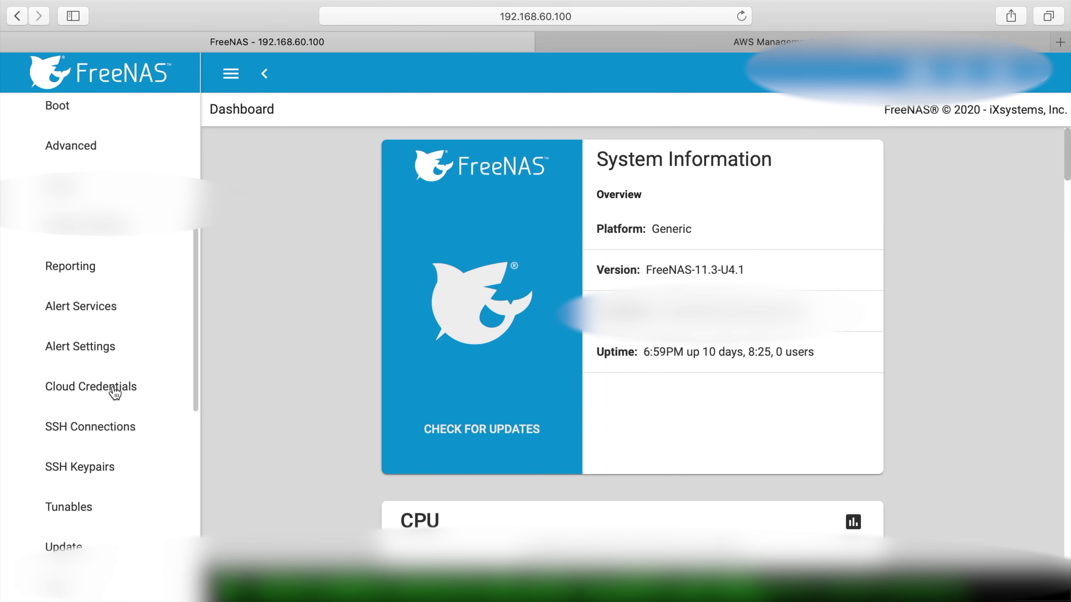
Open the Cloud Credentials page, then the Cloud Sync Tasks list
click(114, 393)
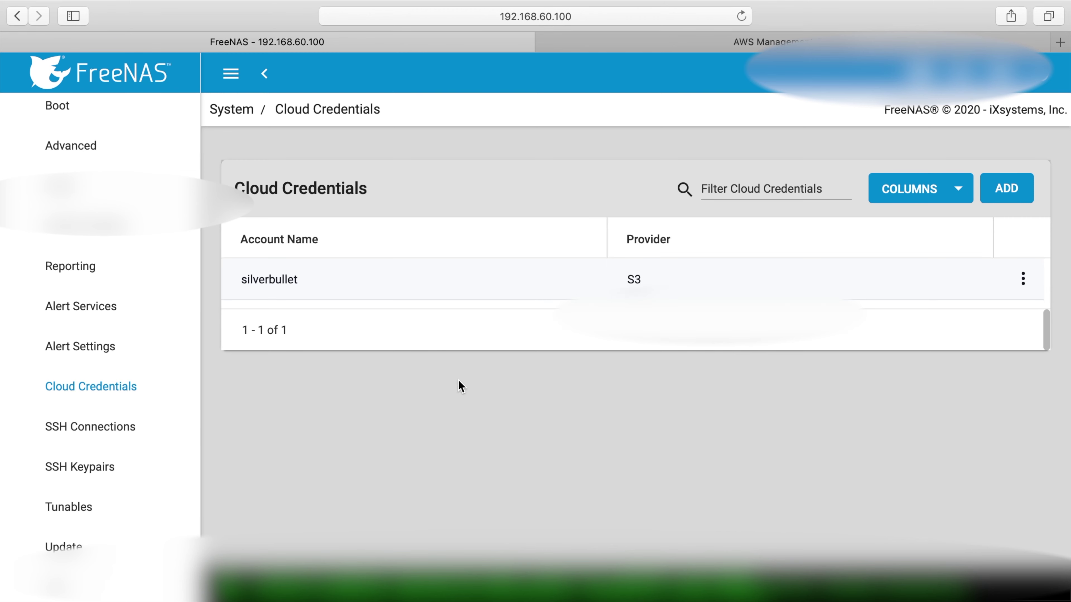
scroll(83, 270, down, 5)
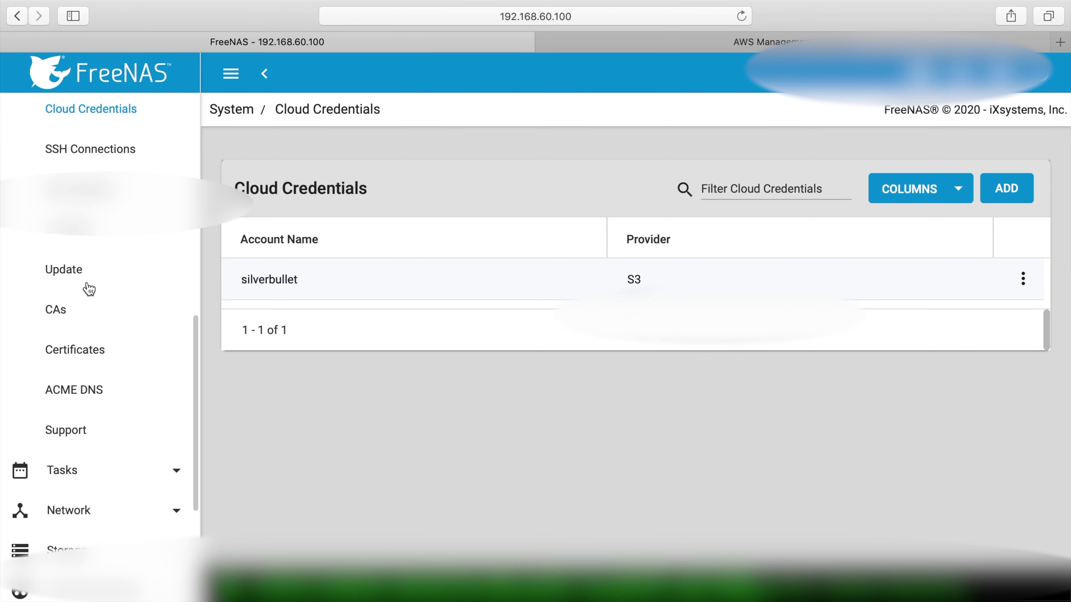
scroll(86, 287, down, 3)
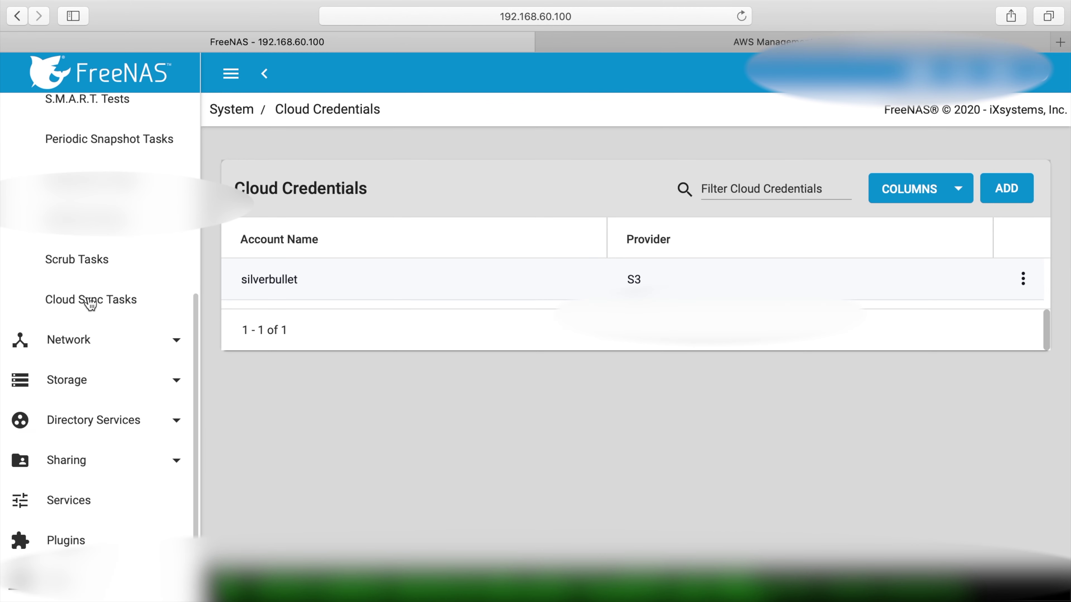
click(90, 300)
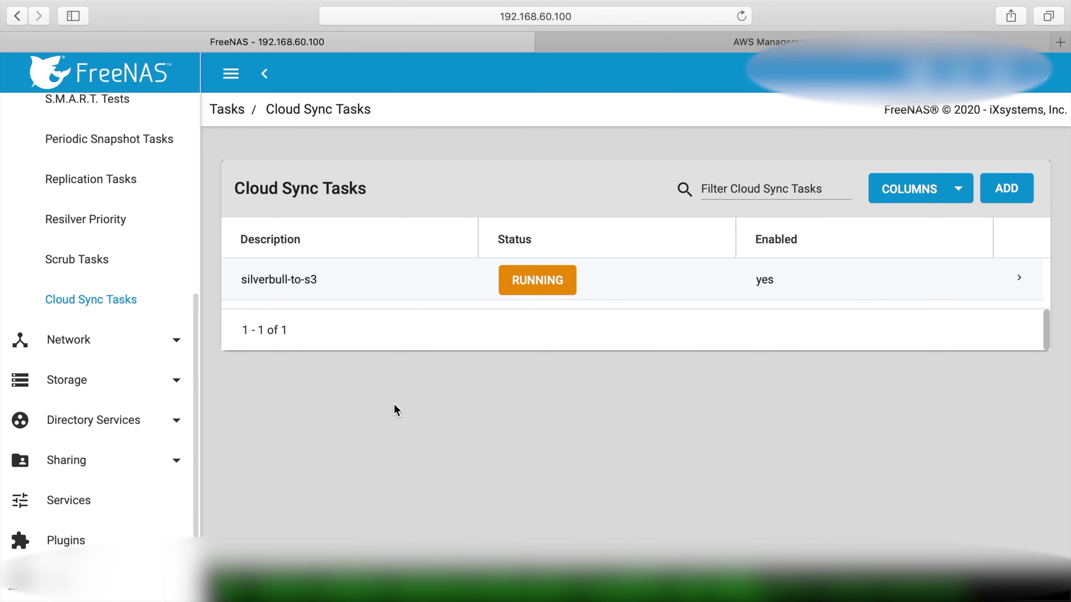
Check silverbull-to-s3 progress at 64%, then switch to the AWS console
click(552, 288)
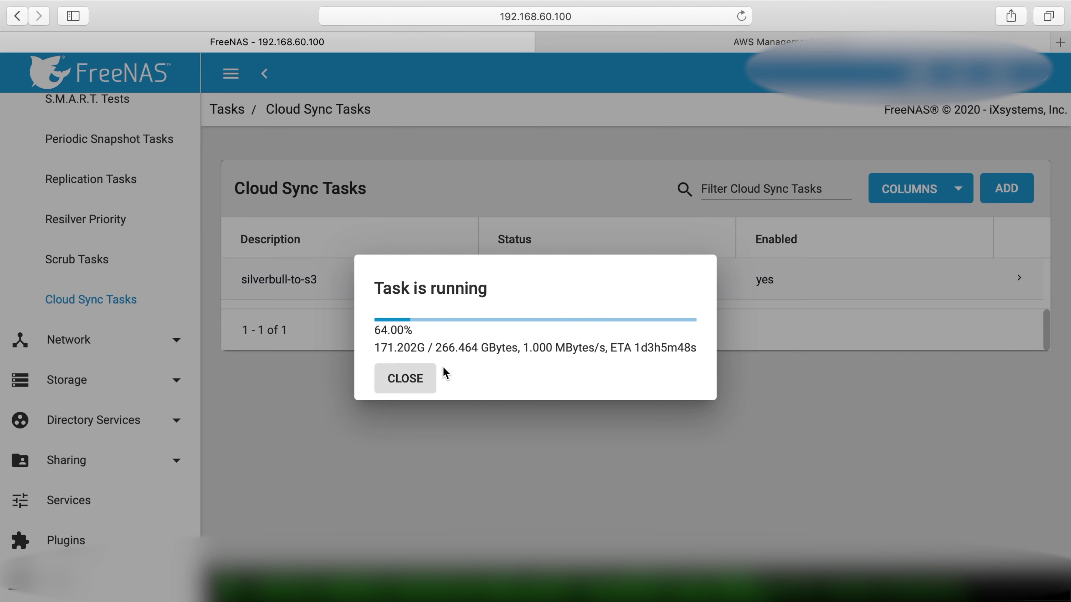
click(425, 377)
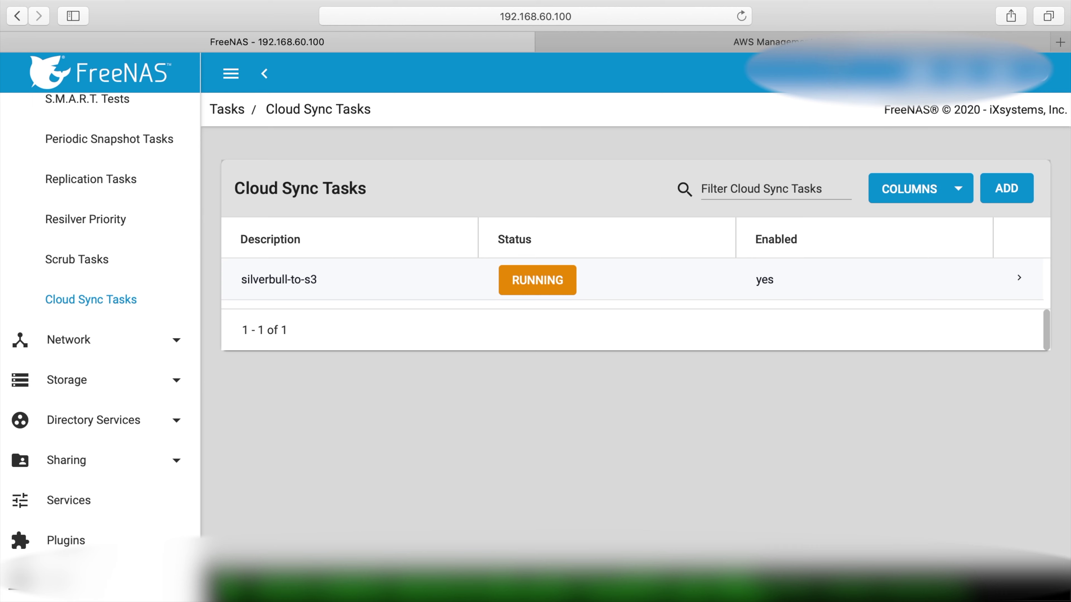
click(674, 42)
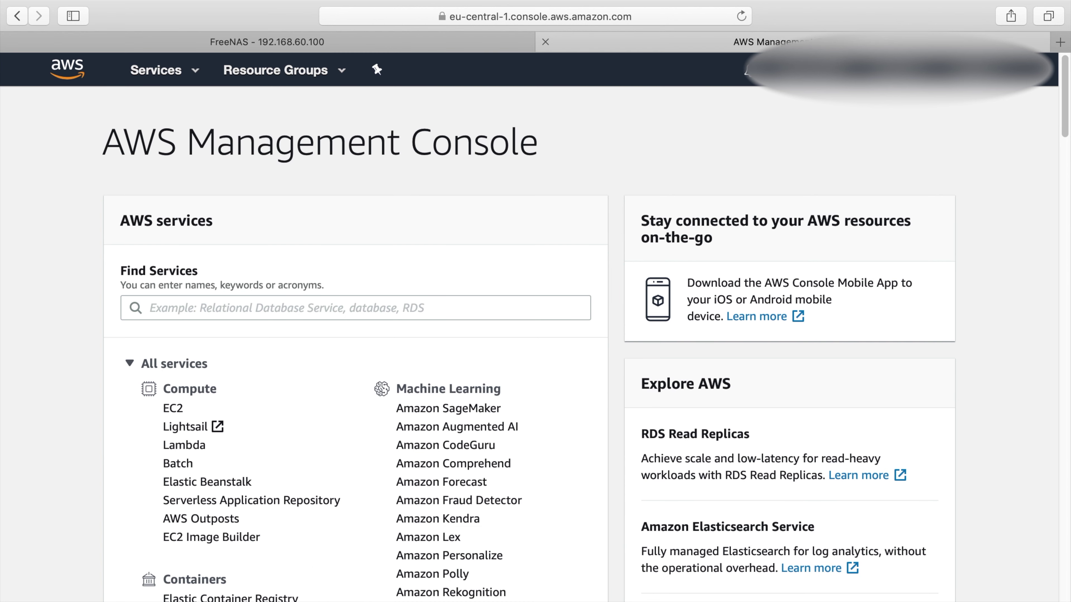
Find IAM through the Services search 'iam' and open its Users list
click(163, 70)
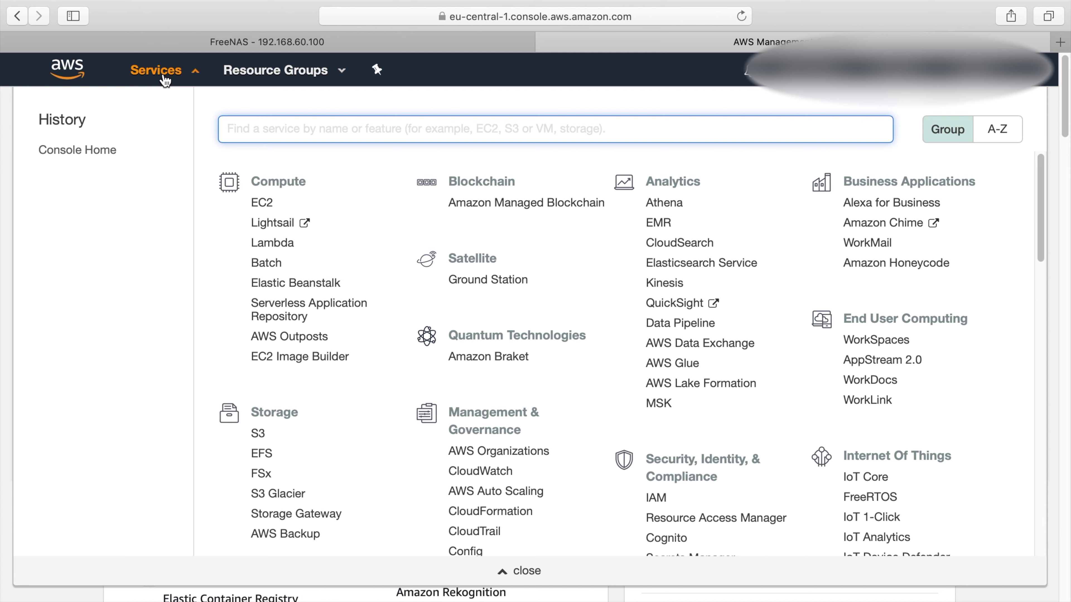
text(iam)
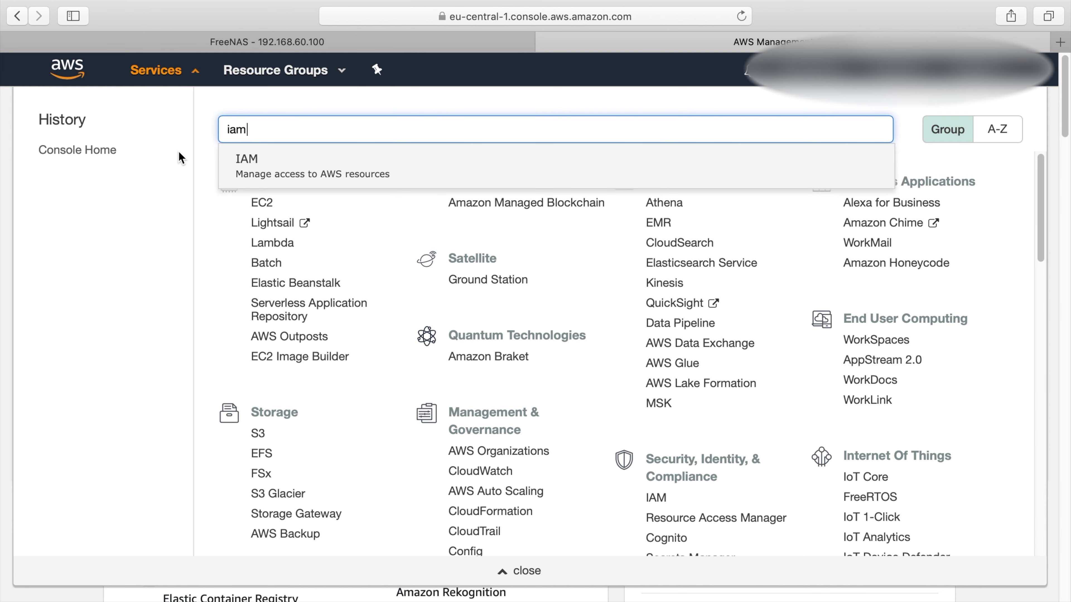
click(244, 169)
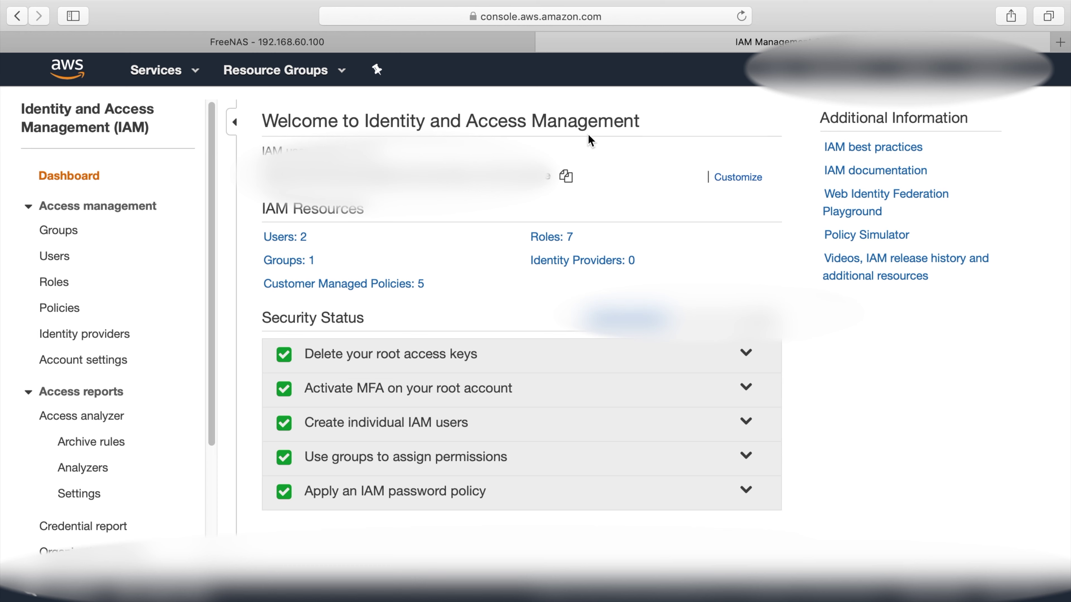
click(281, 238)
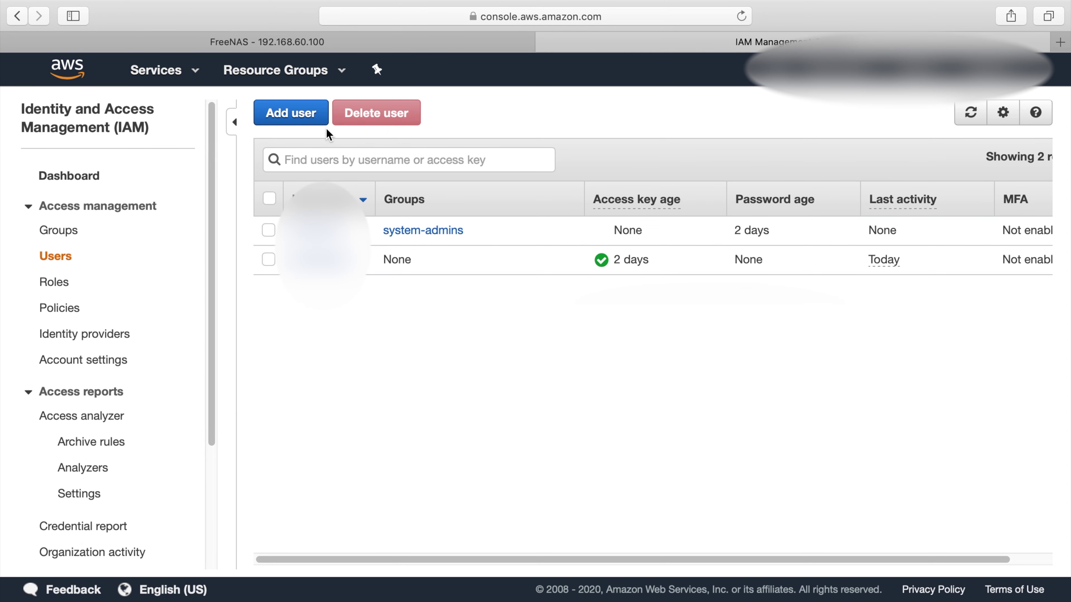
Add an IAM user named test with programmatic access and proceed to permissions
click(320, 121)
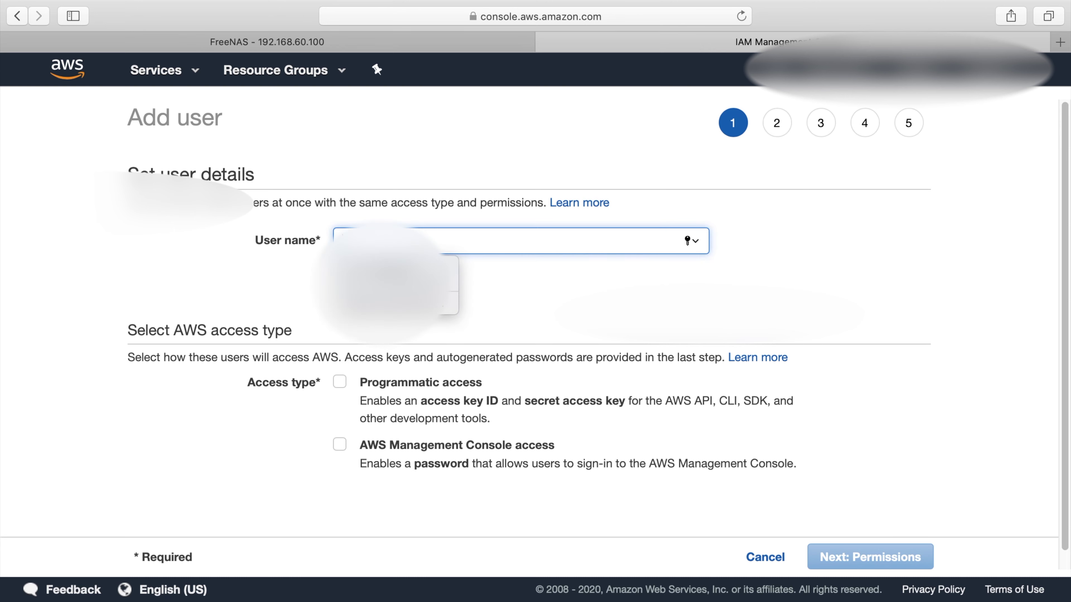
text(test)
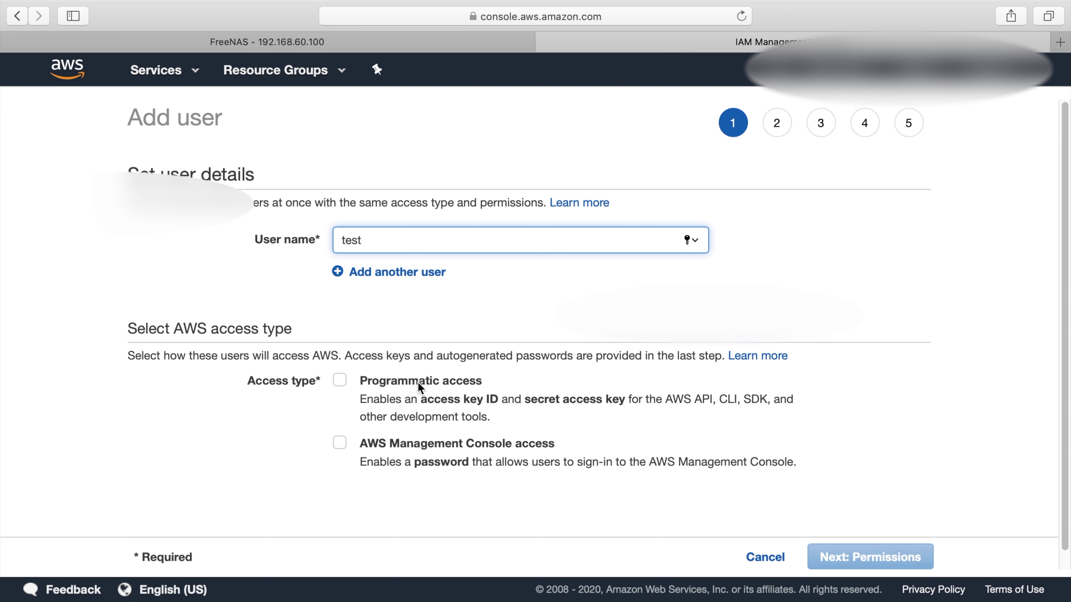
click(339, 379)
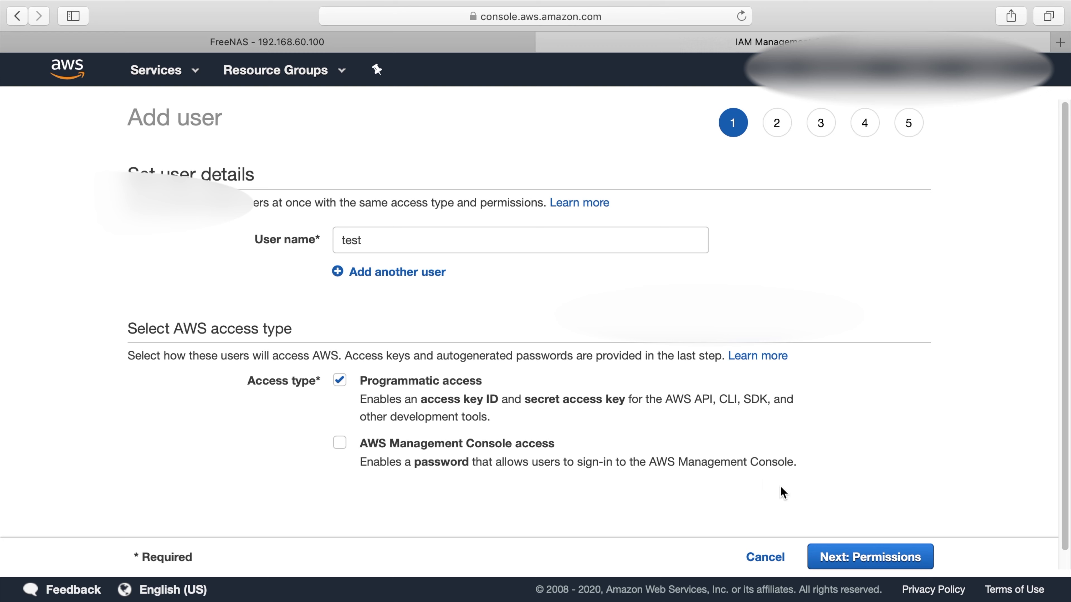
click(925, 561)
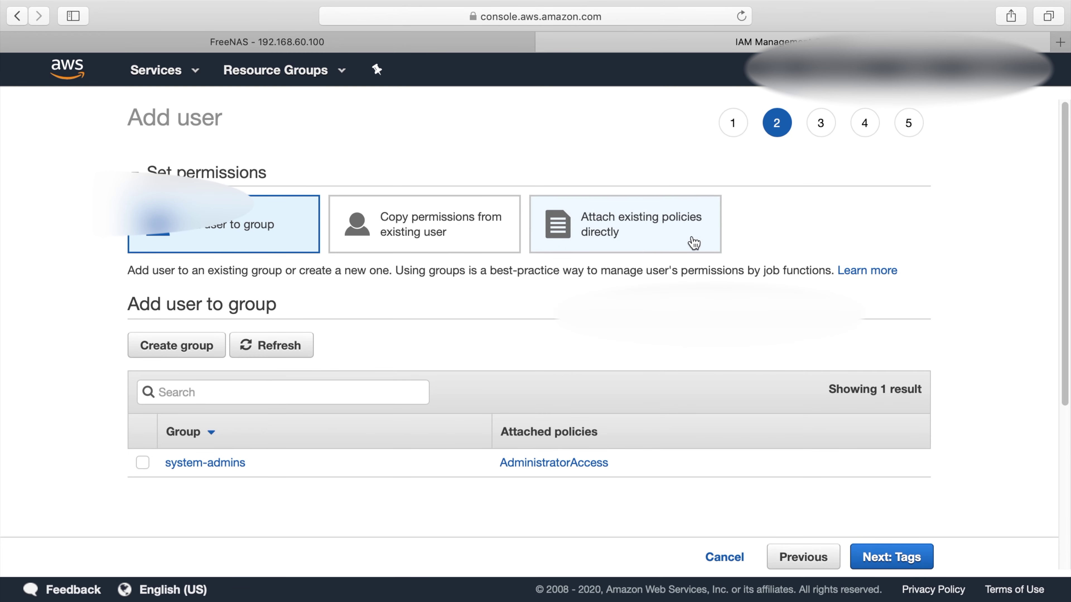
Select the S3 credential in the FreeNAS cloud sync task form
click(312, 45)
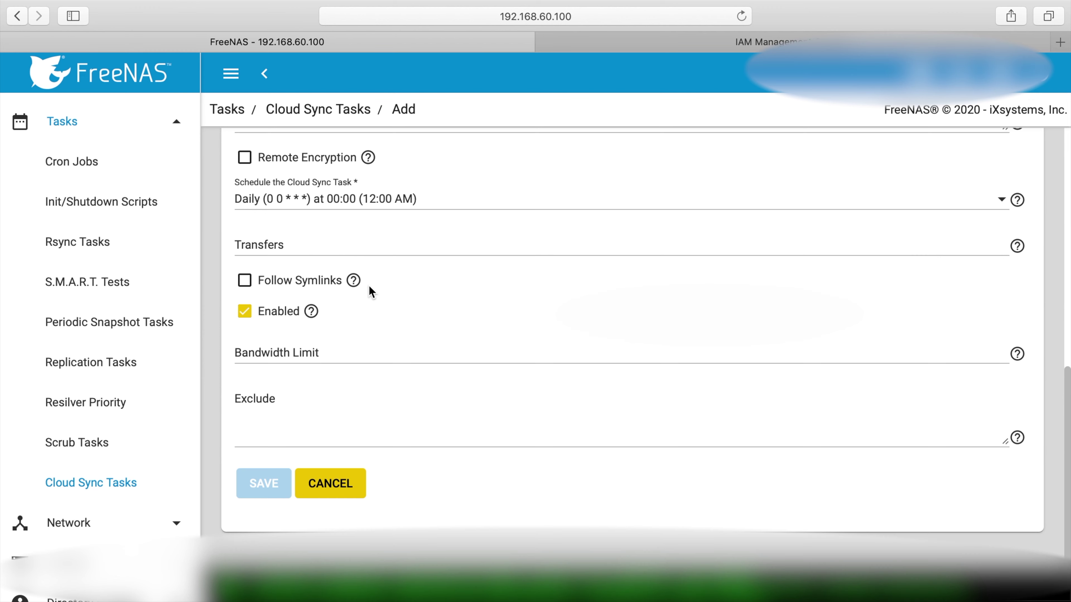
scroll(370, 292, up, 10)
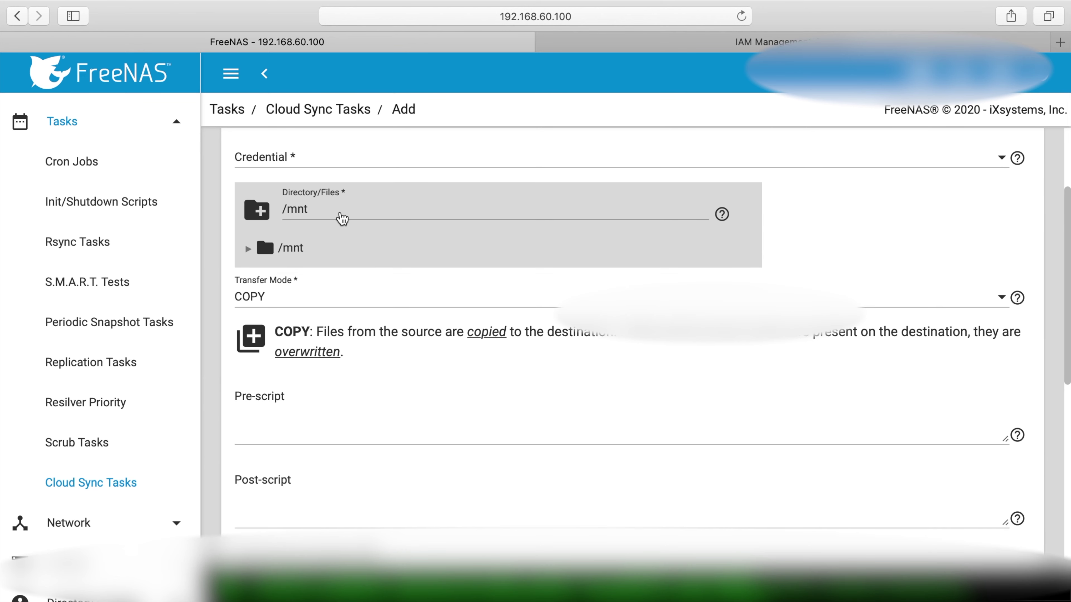
scroll(311, 201, up, 2)
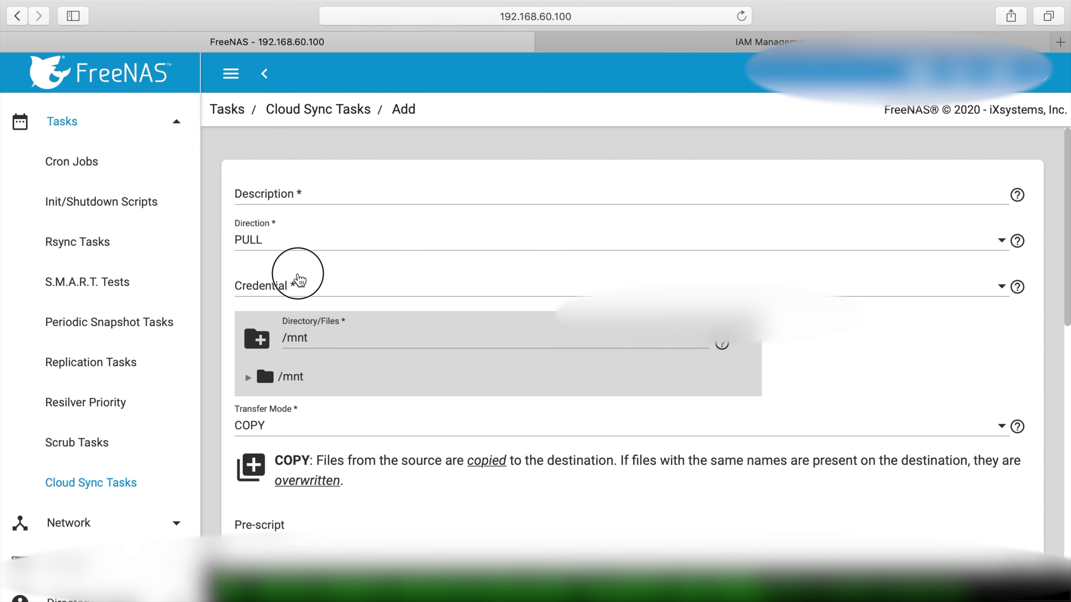
click(300, 281)
click(292, 328)
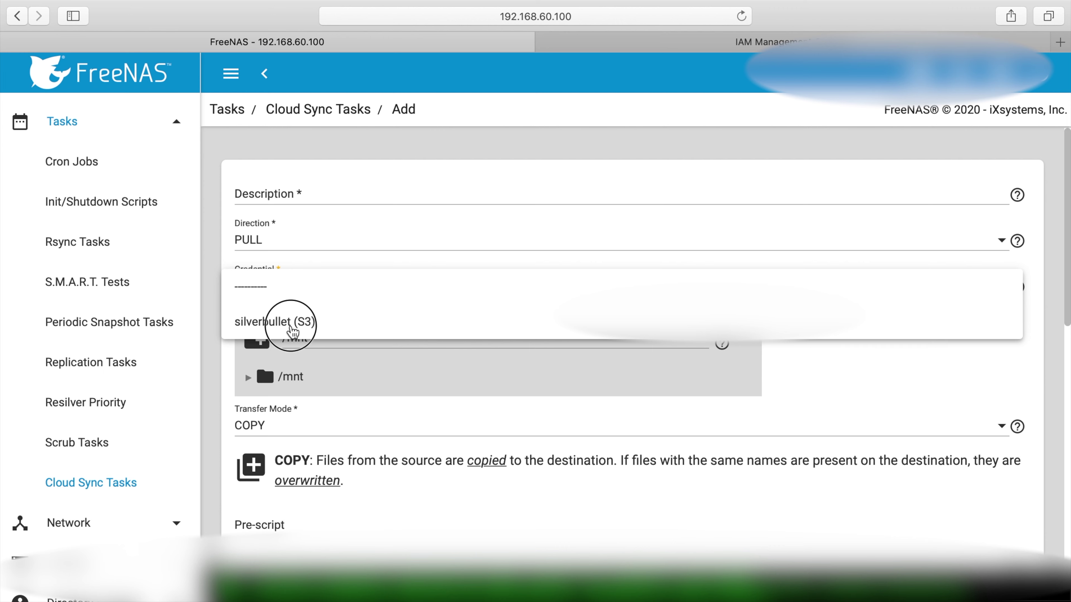
click(291, 329)
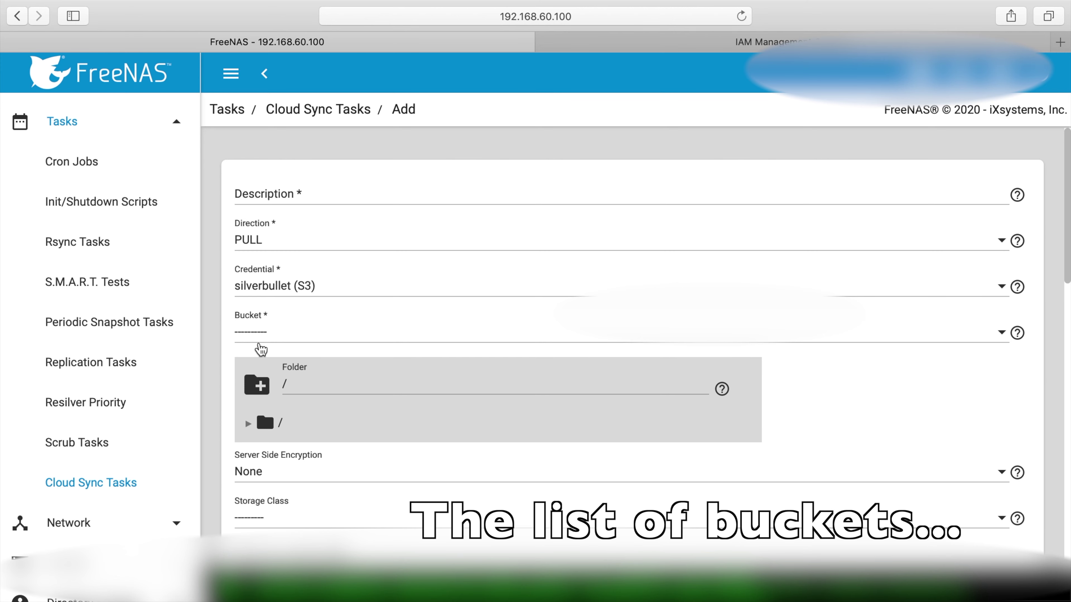
Edit the S3 cloud credential and reveal its advanced settings
click(70, 409)
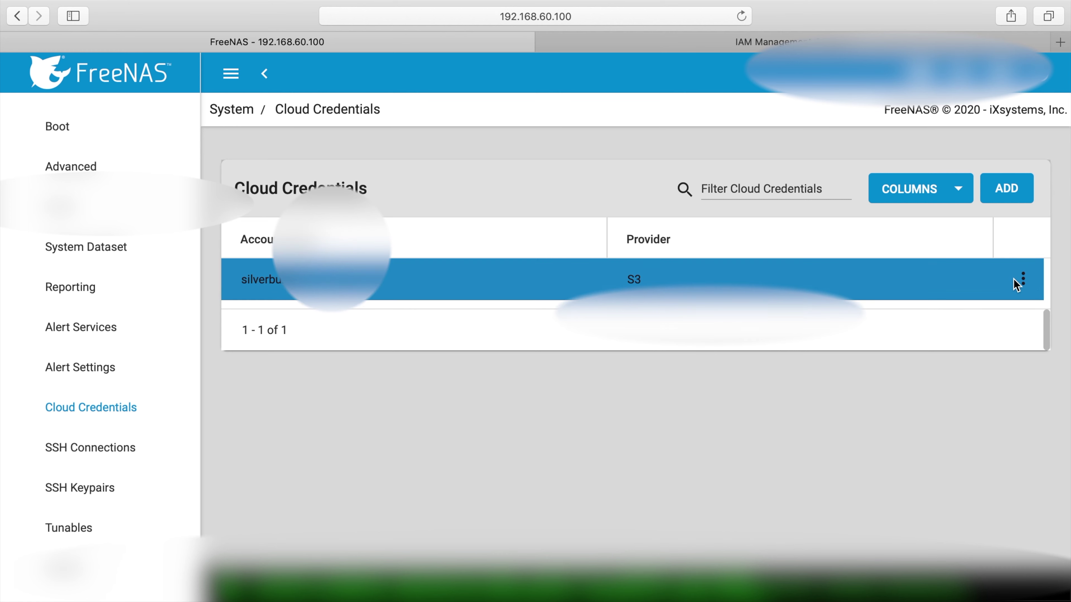
click(1024, 280)
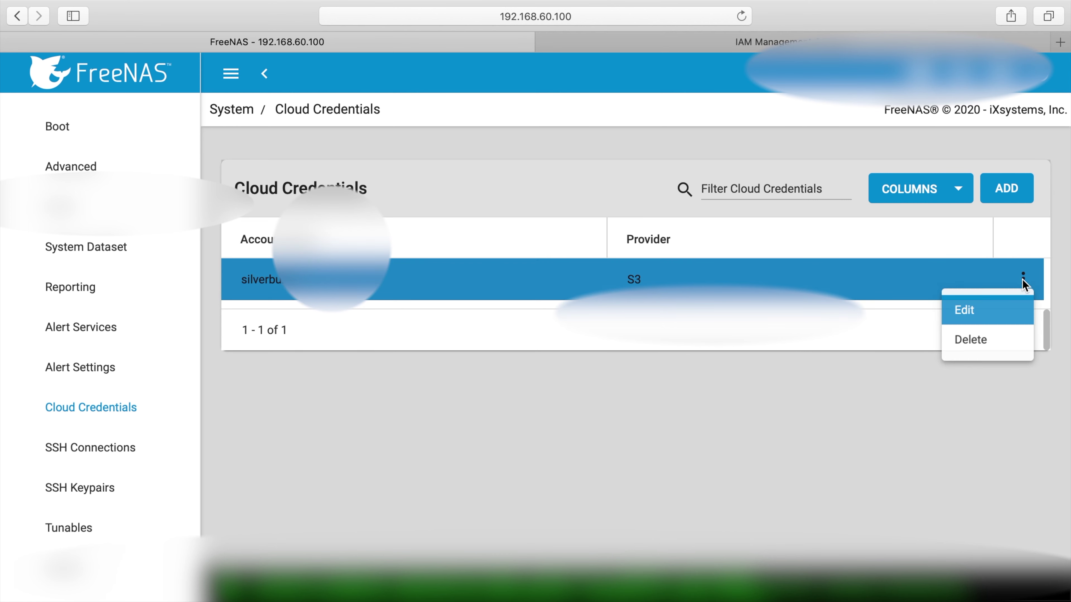
click(995, 307)
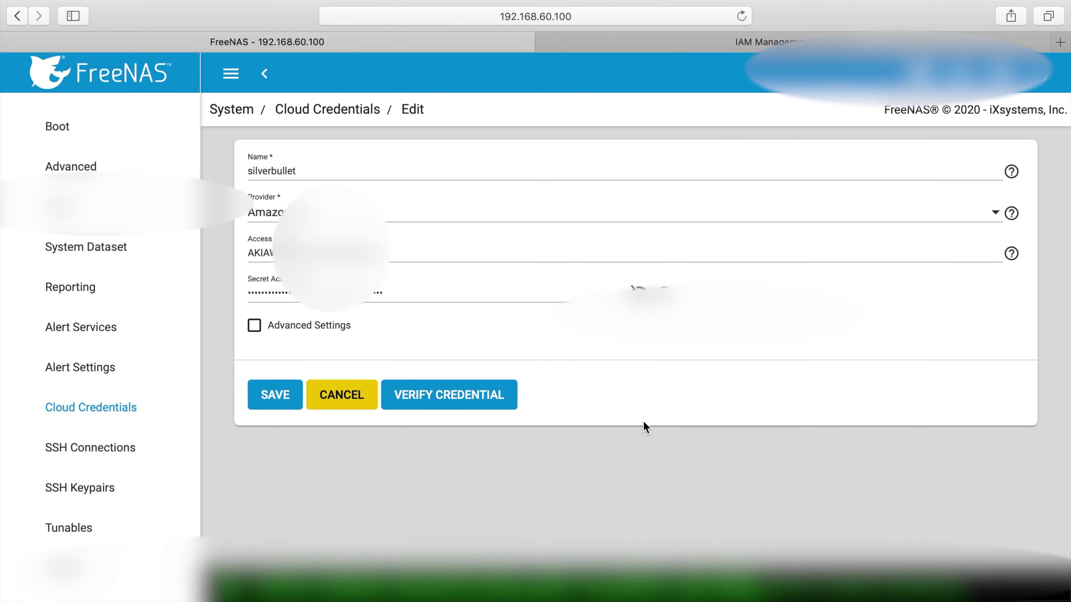
click(254, 328)
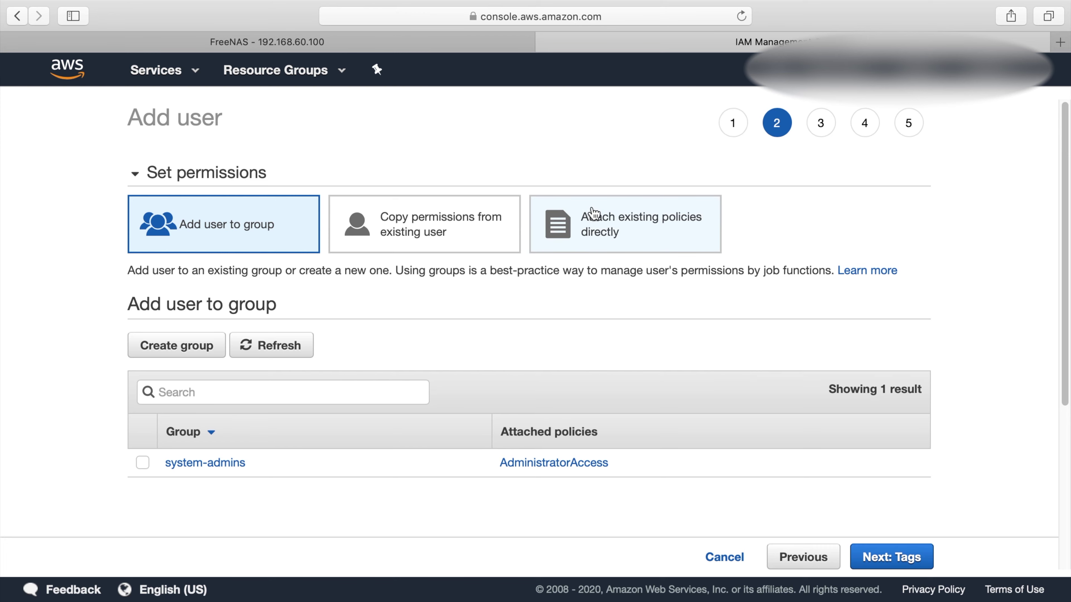
Attach AmazonS3FullAccess directly to user test, skip tags, review, and create the user
click(713, 245)
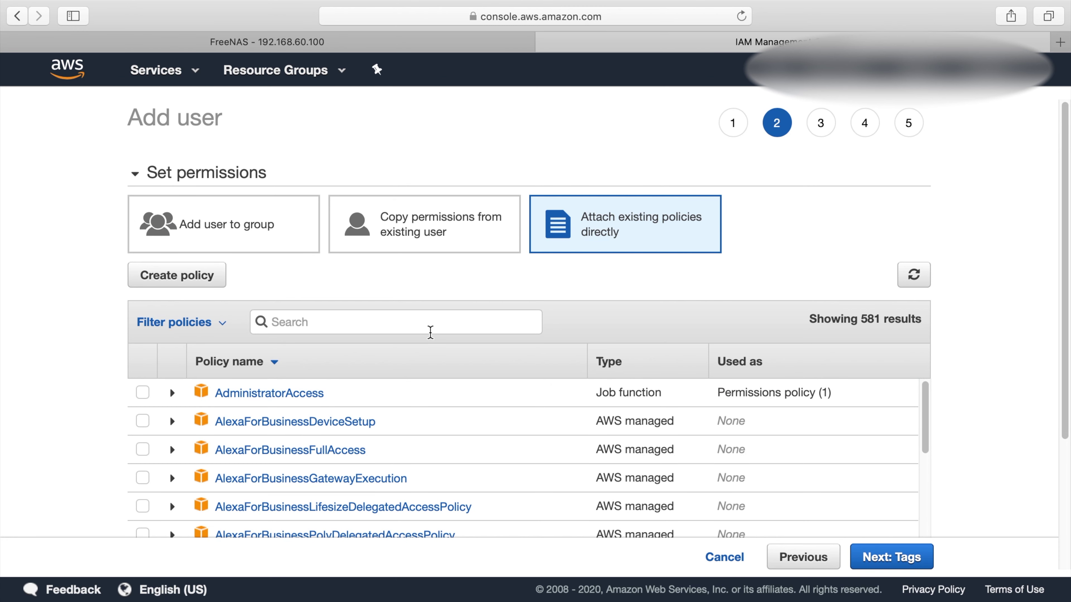
click(429, 332)
text(s3)
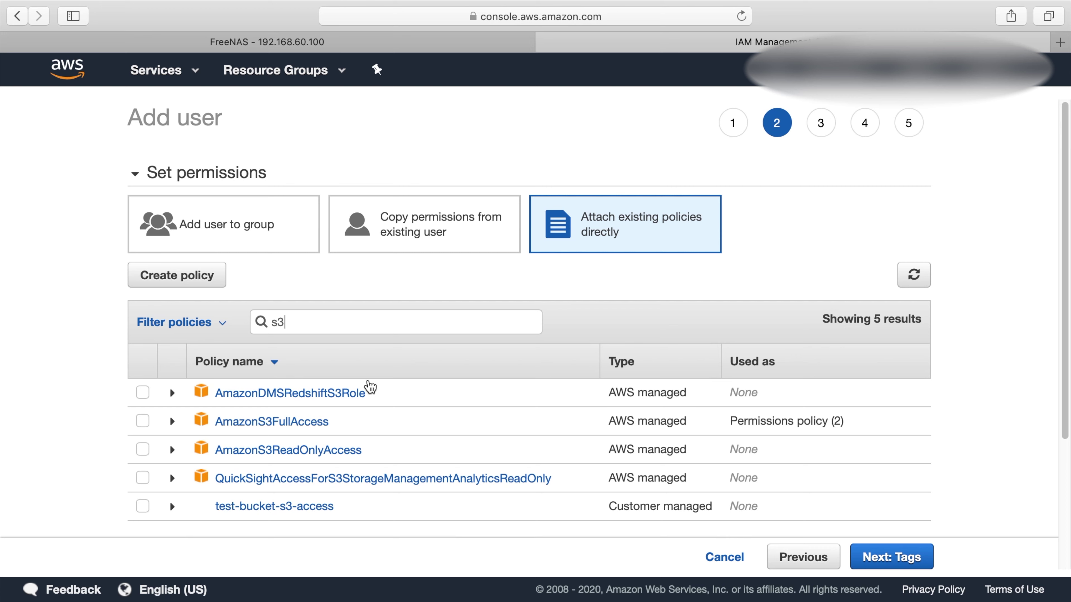
click(144, 422)
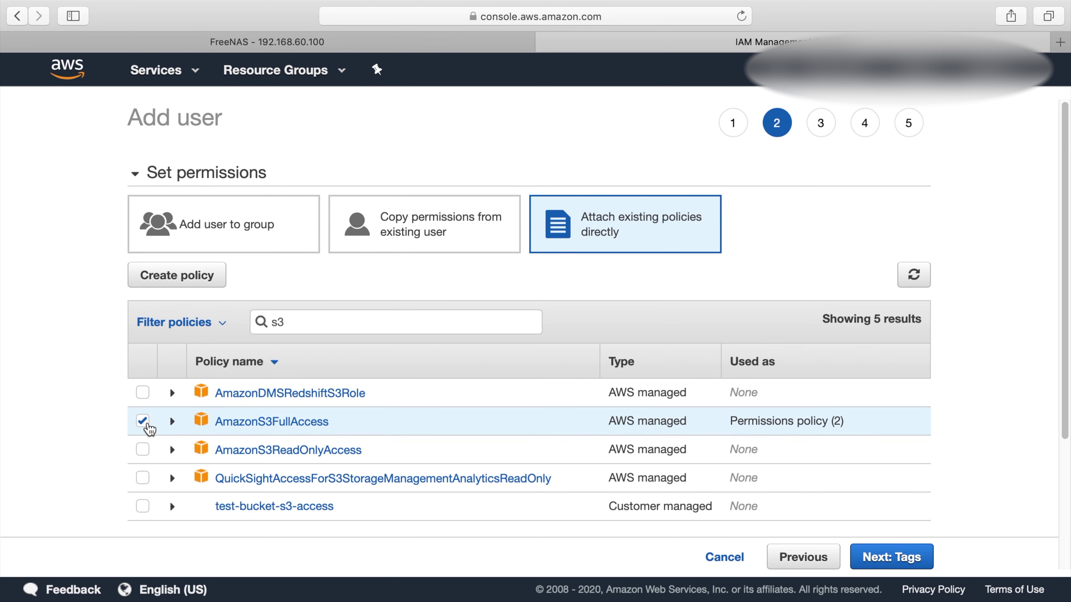
click(876, 555)
click(885, 557)
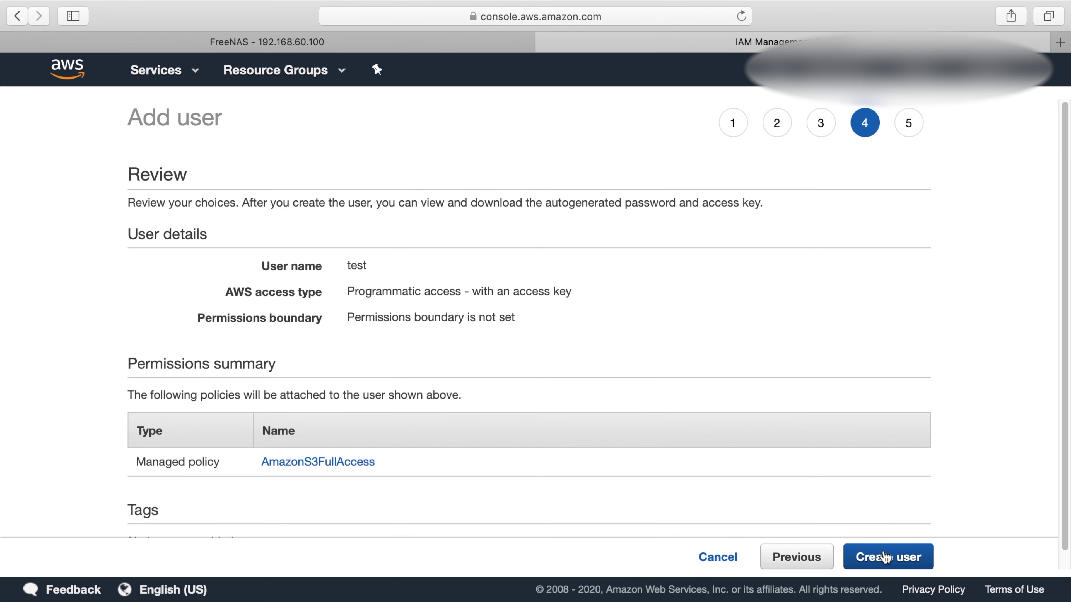
click(886, 557)
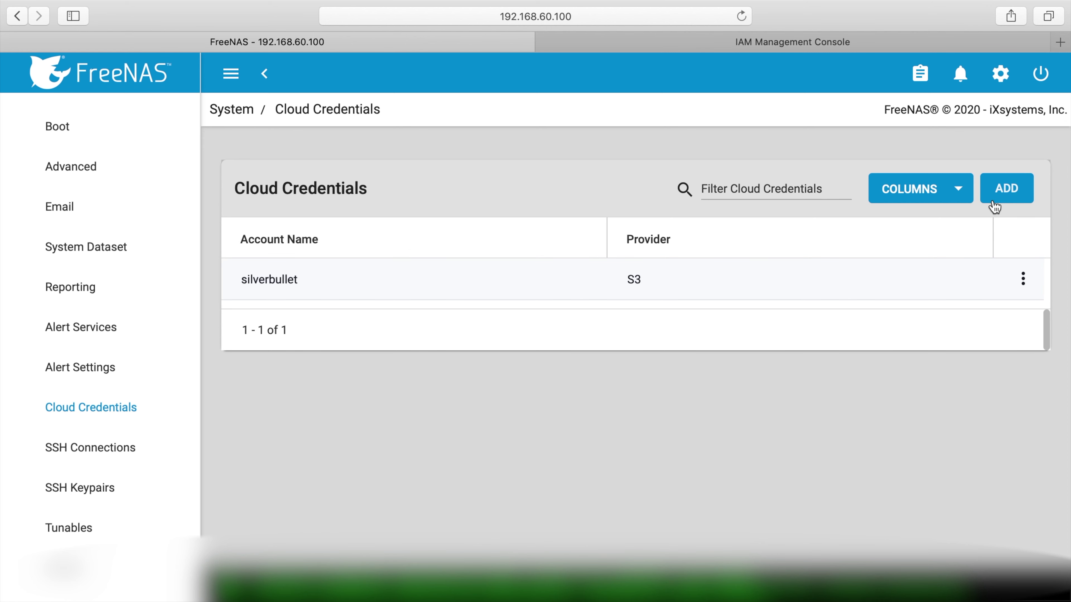
Start a new cloud credential named test and paste the test user's access key ID
click(1005, 190)
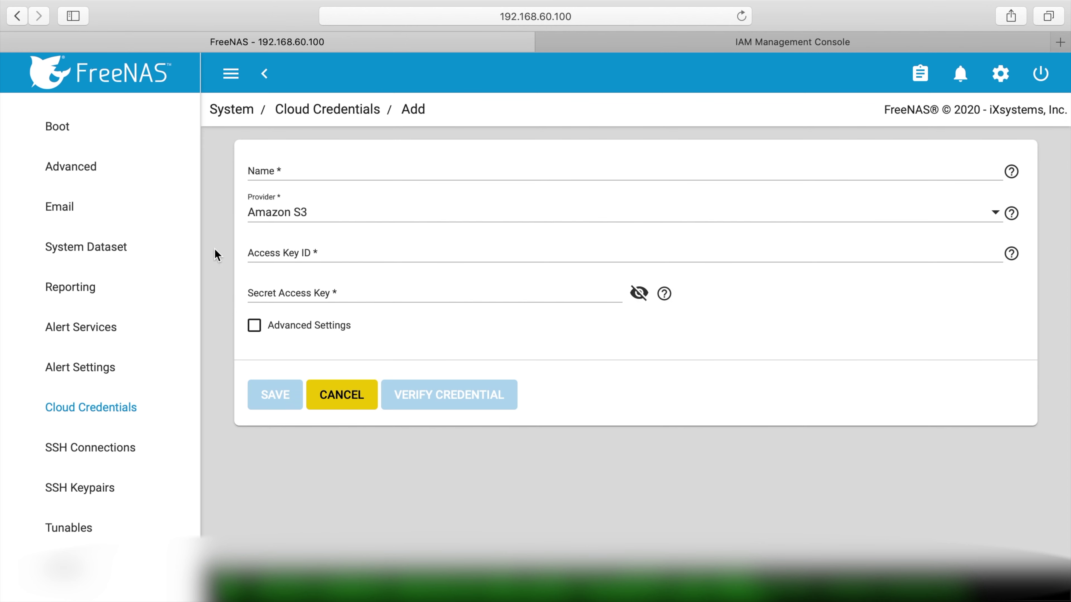
click(284, 175)
text(test)
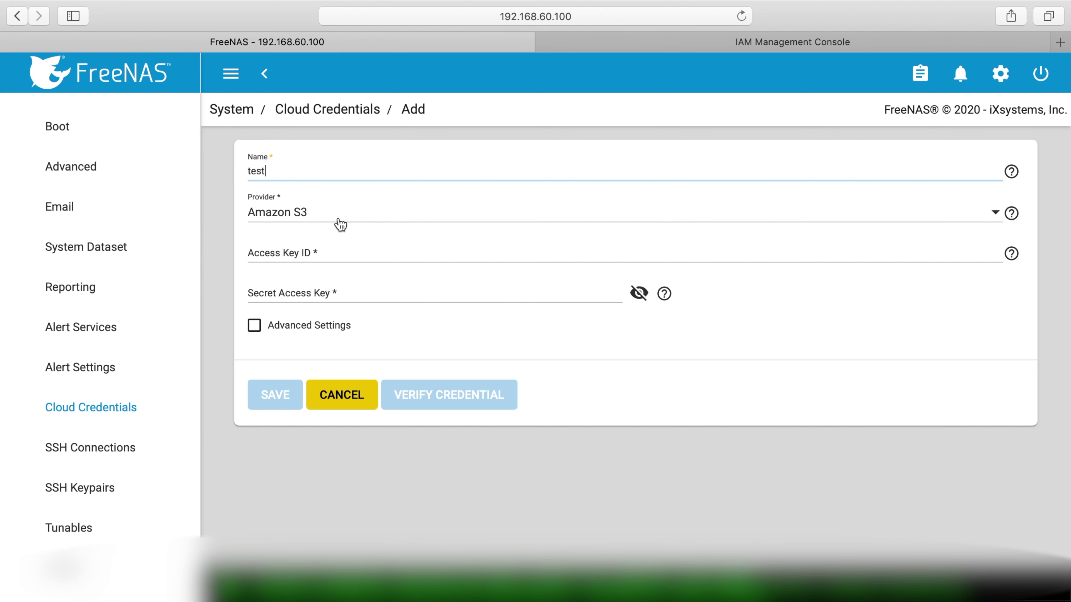
click(301, 253)
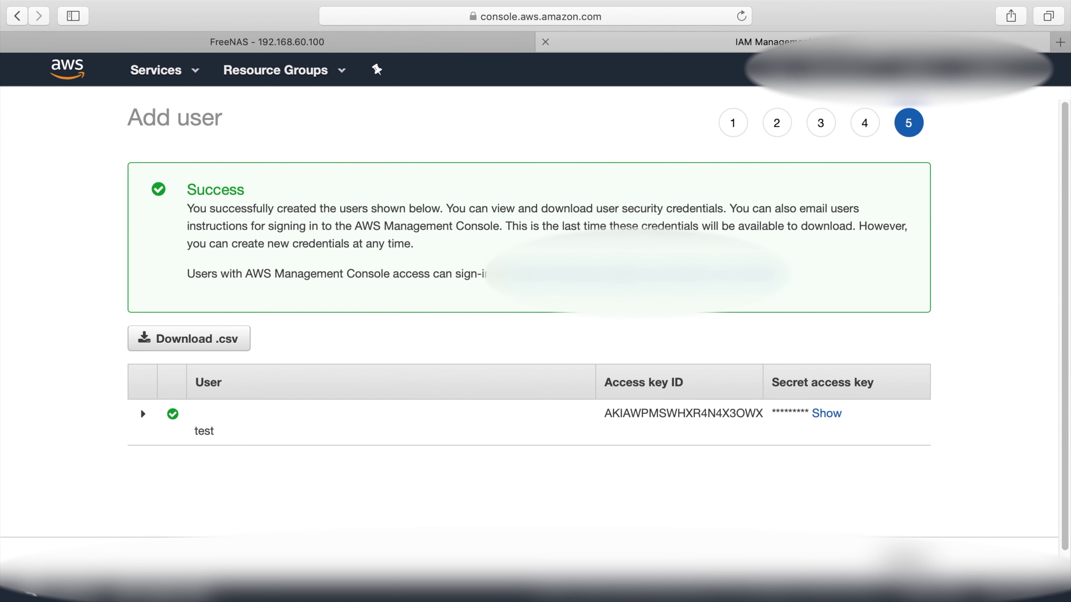
click(767, 42)
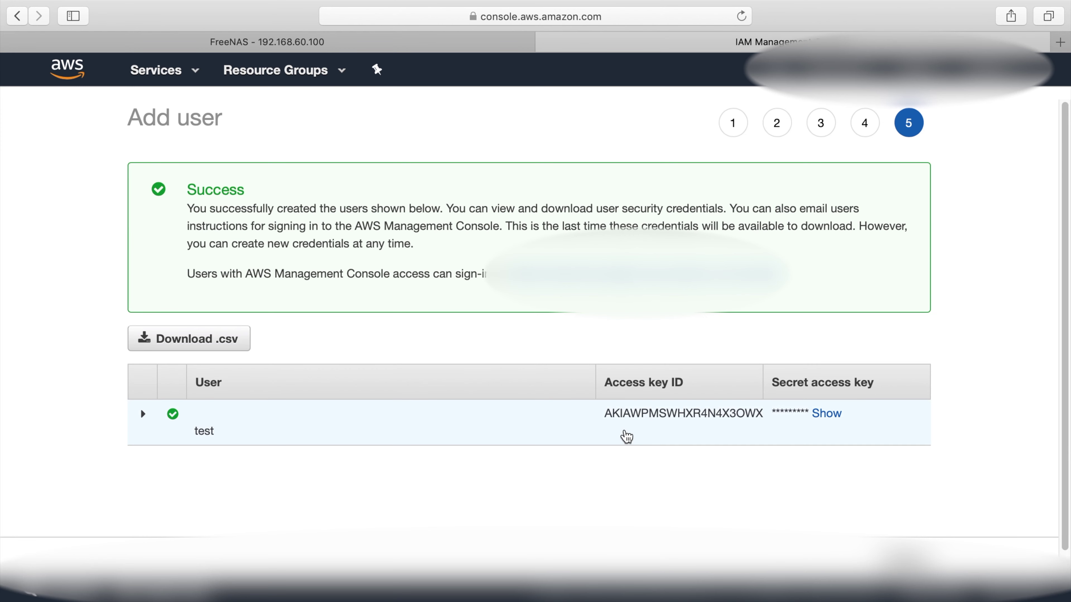
drag(604, 413, 765, 421)
key(super+c)
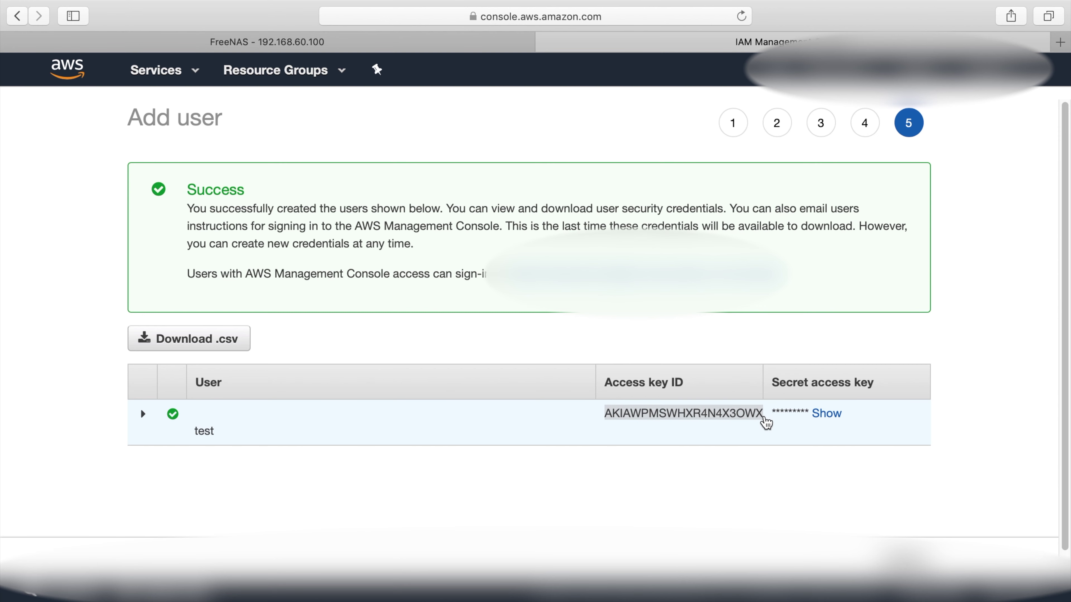
click(351, 39)
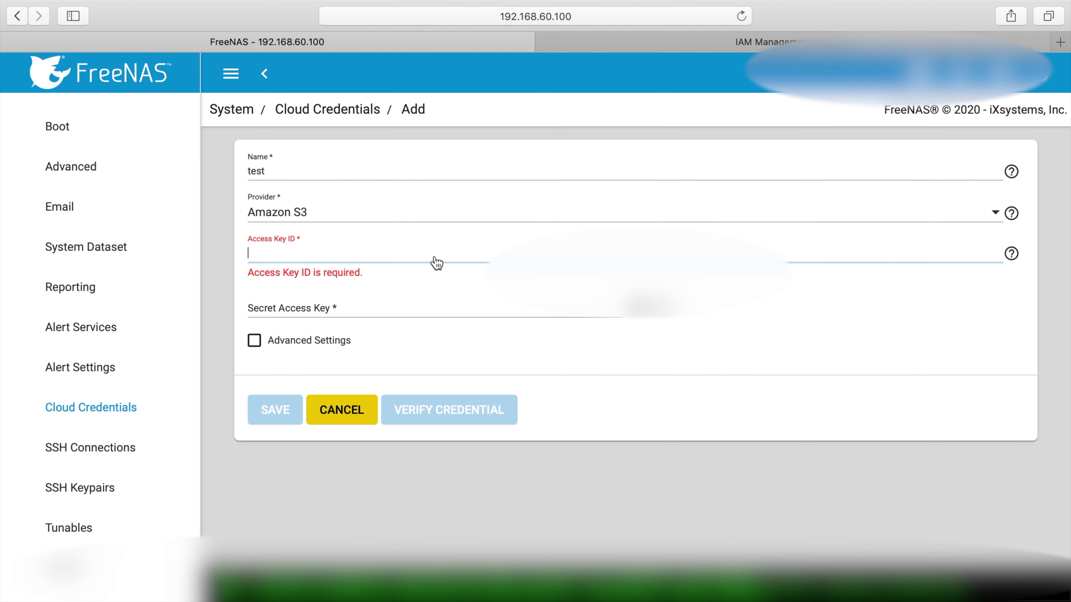
key(super+v)
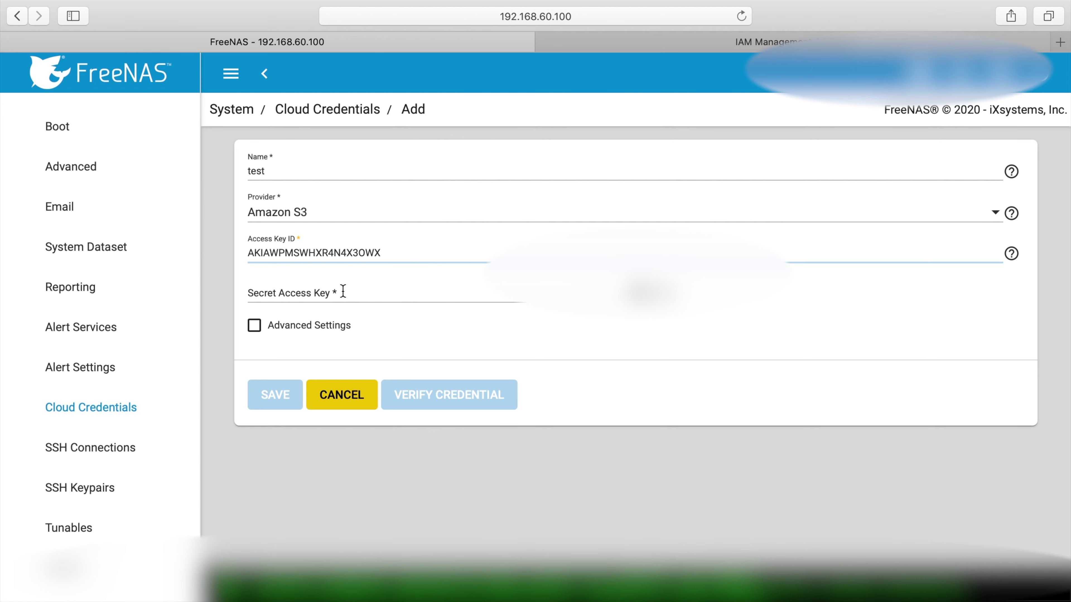
Paste the test user's secret access key into the credential form
click(343, 291)
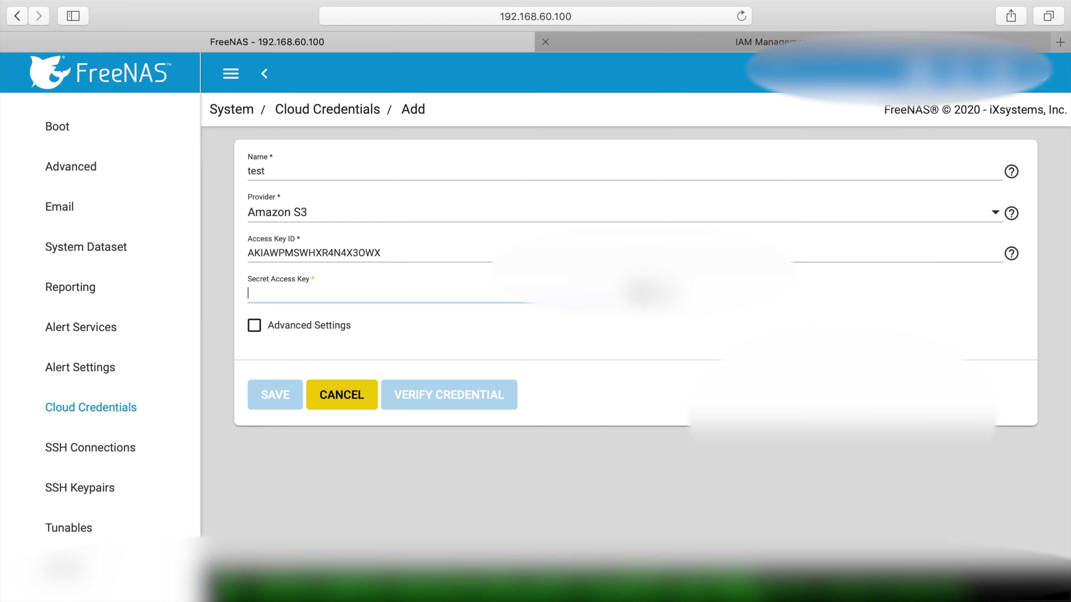
click(758, 42)
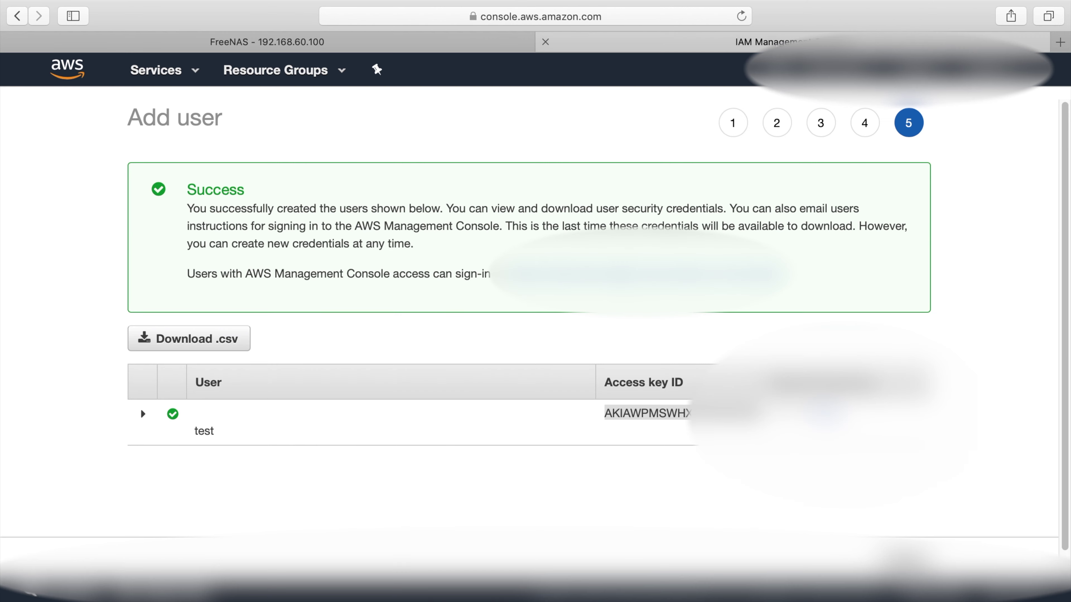
click(141, 408)
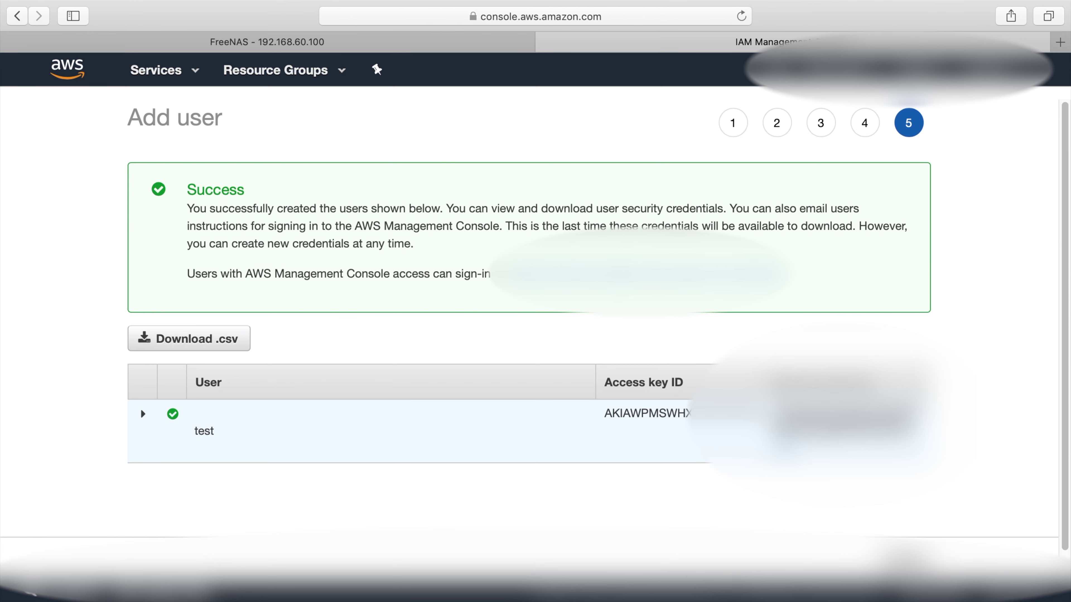
click(239, 42)
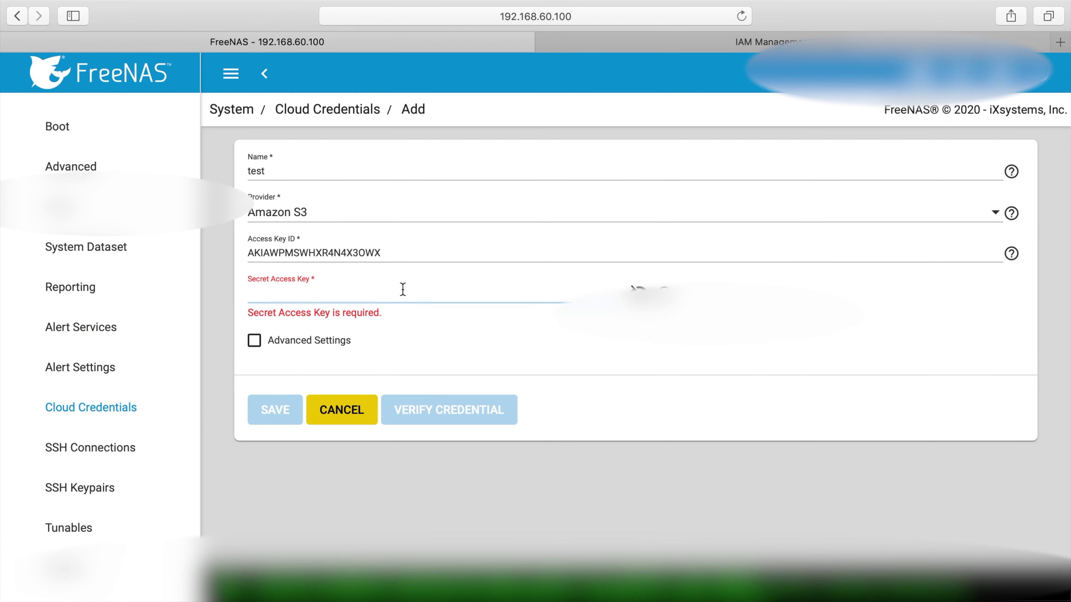
key(super+v)
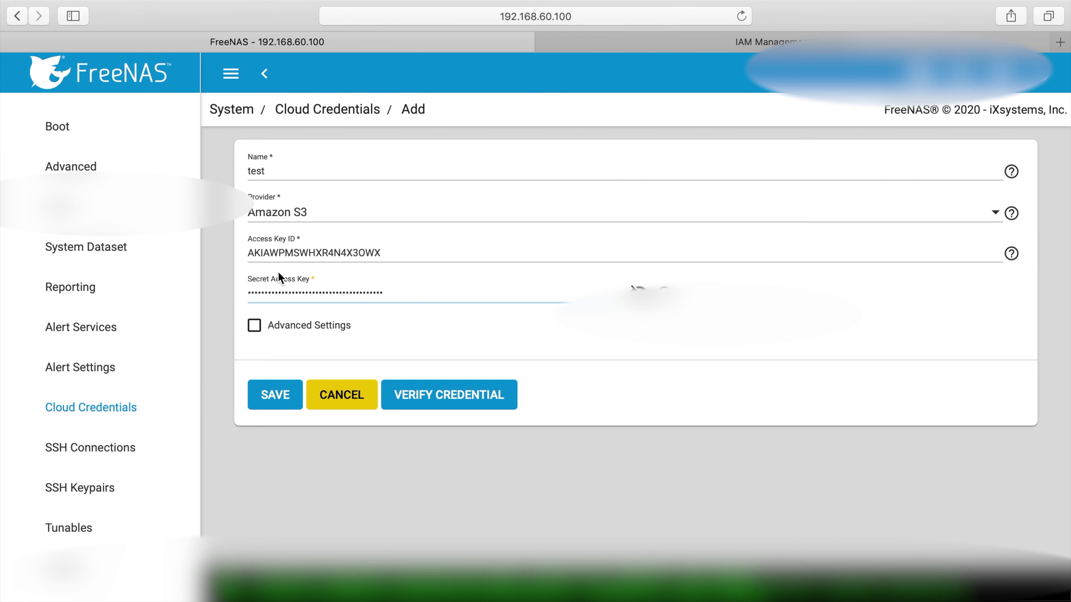
Verify and save the test credential, then go to the AWS S3 buckets page
click(501, 400)
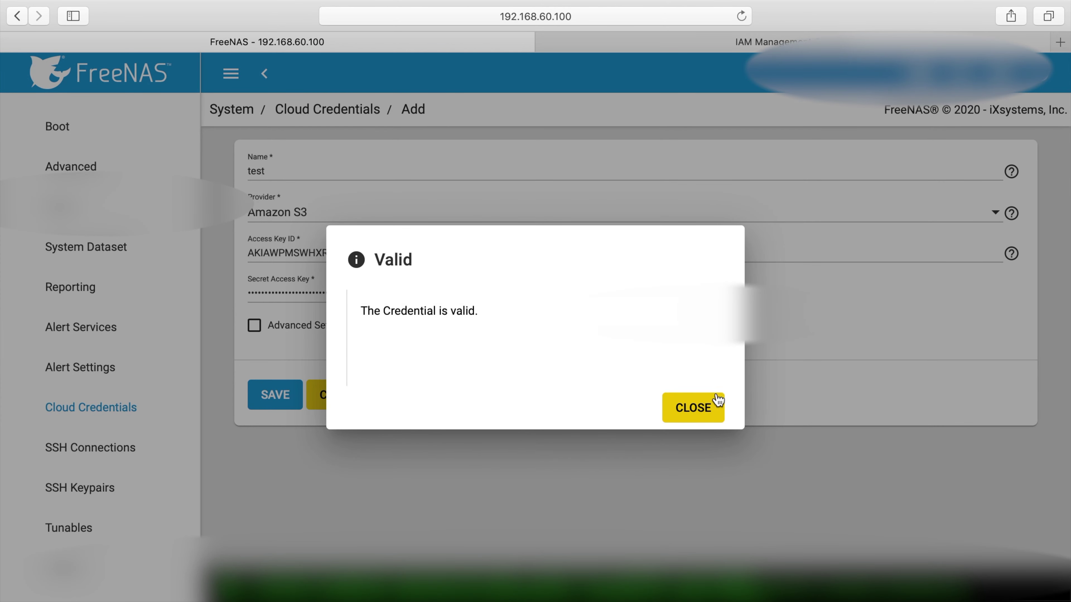
click(705, 408)
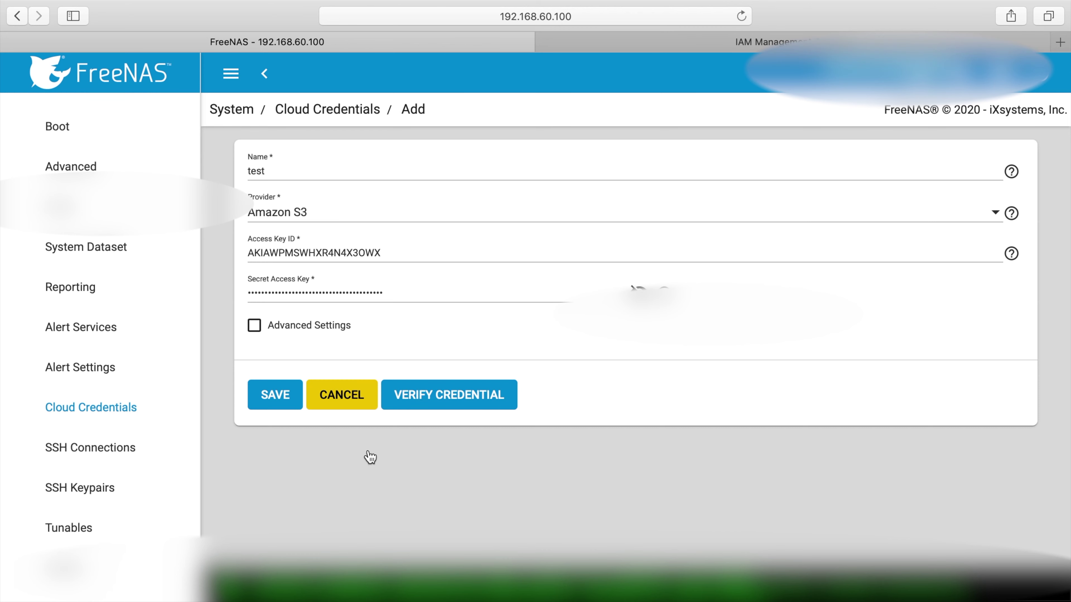
click(287, 408)
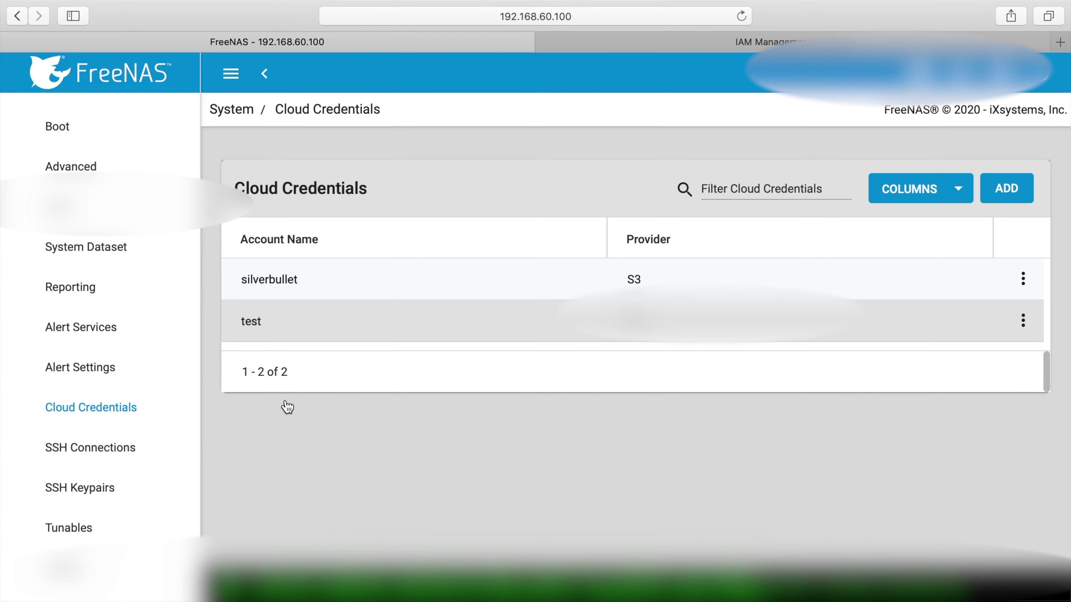
click(790, 36)
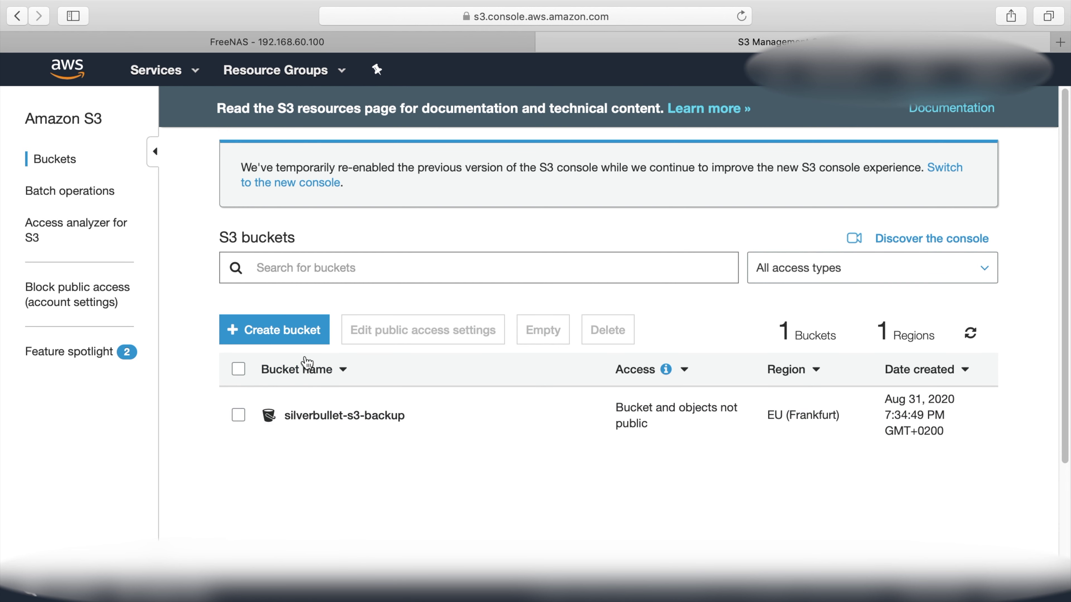
Name a new bucket test, then extend it to test-test-test-test-test after name-taken errors
click(303, 332)
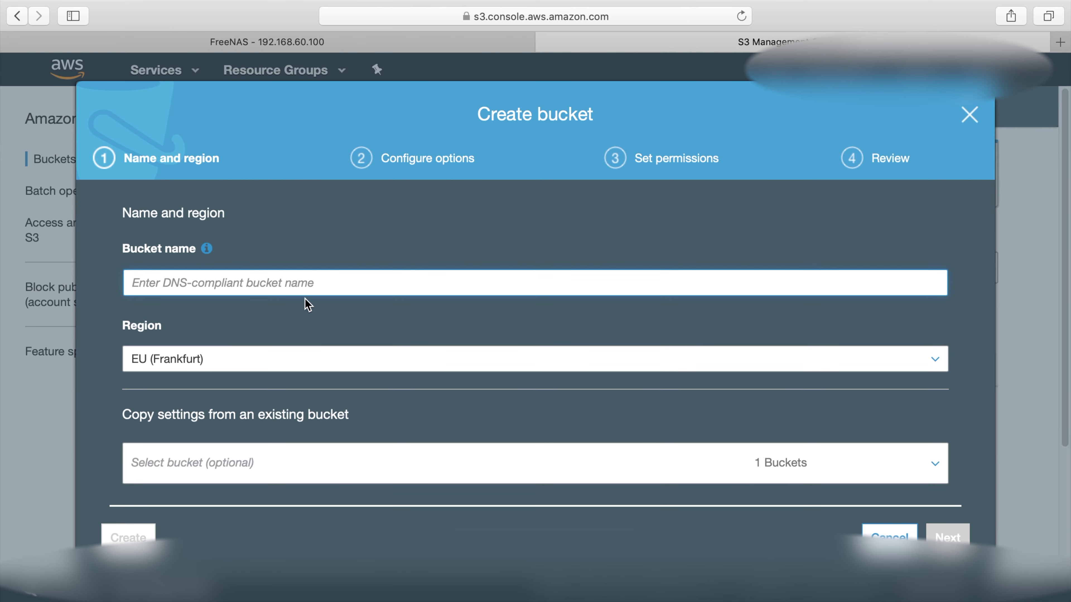
text(test)
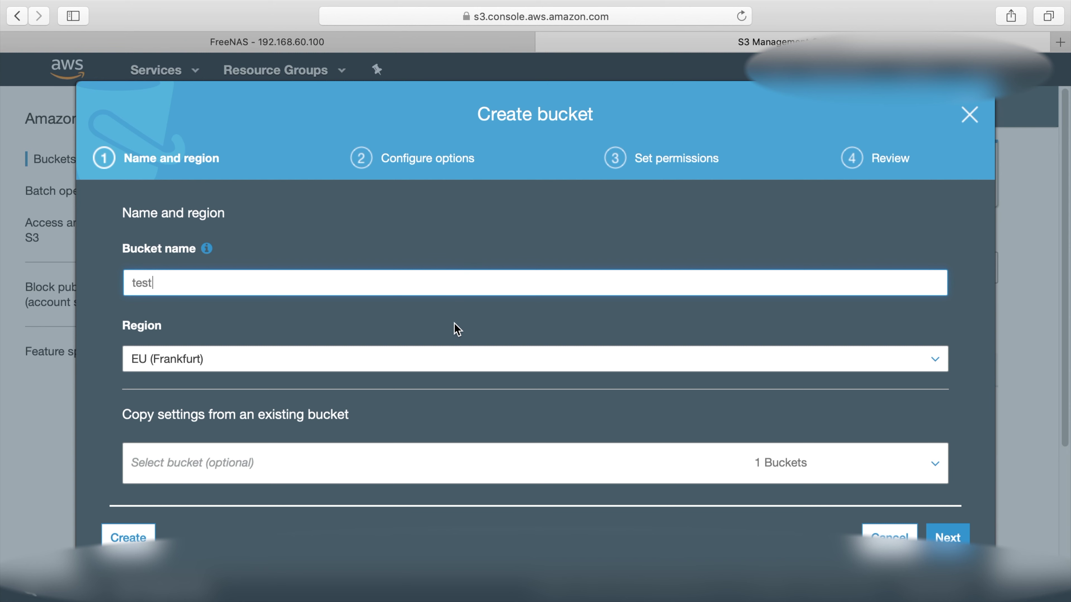
click(939, 532)
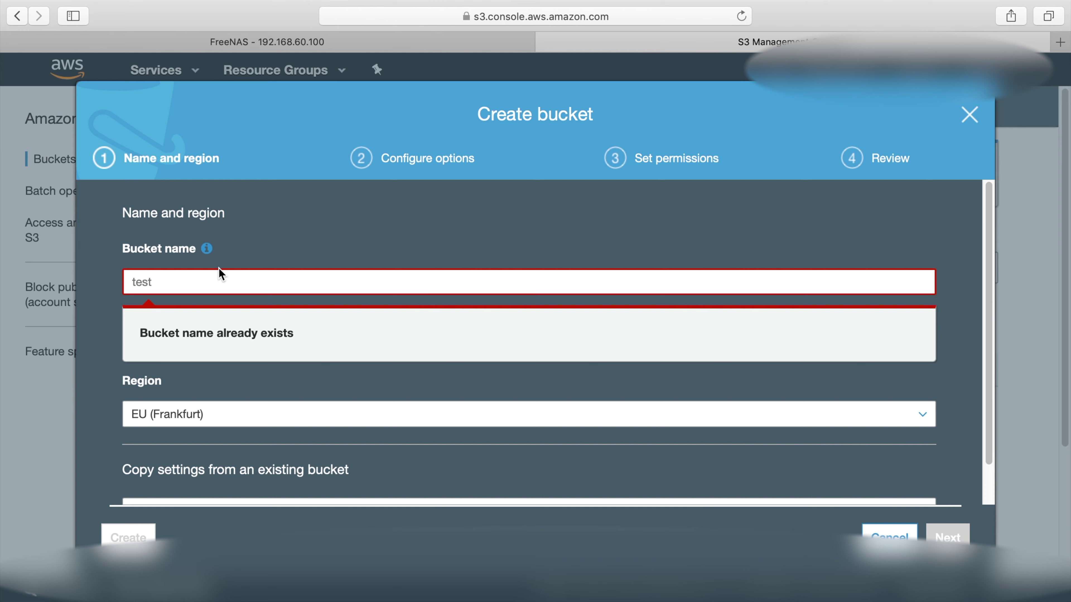
click(210, 279)
text(-tes)
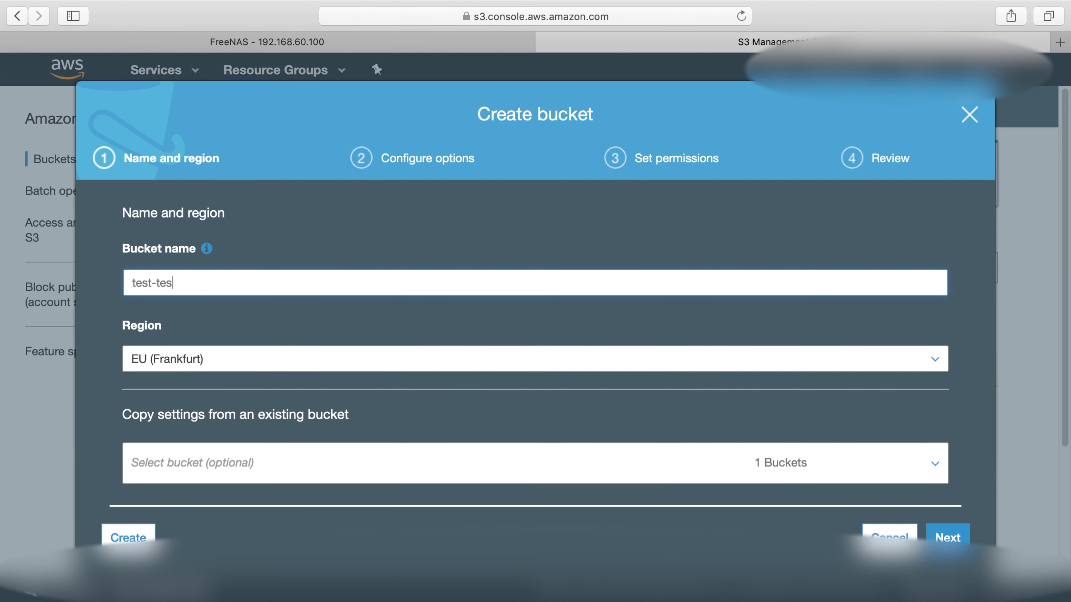
text(t-test-test-test)
click(956, 539)
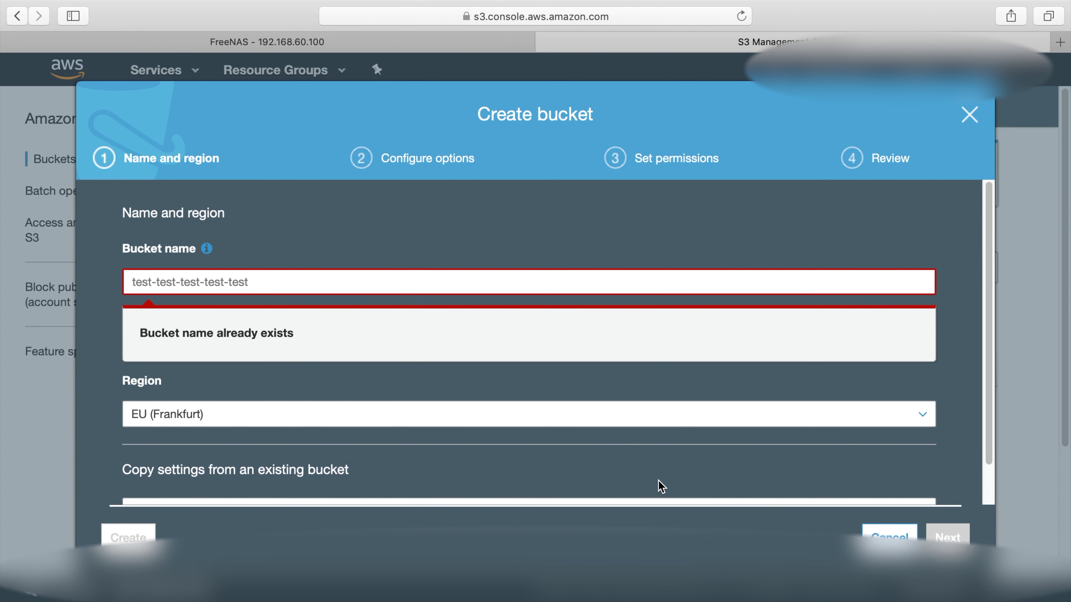
click(316, 287)
Finish the name as test-test-test-test-test2 and create the bucket with default options and permissions
text(2)
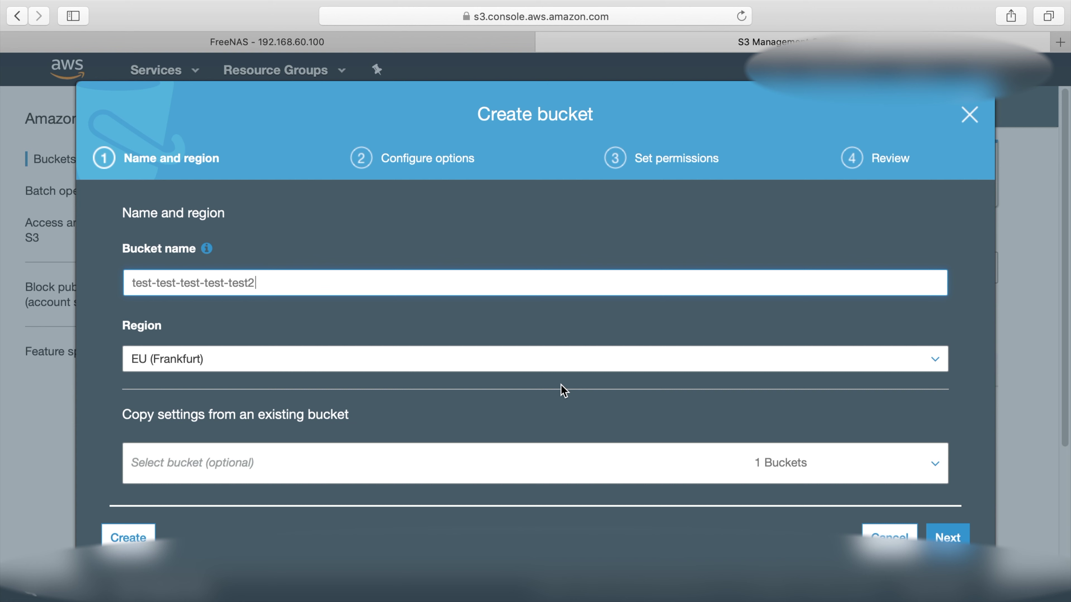
click(948, 538)
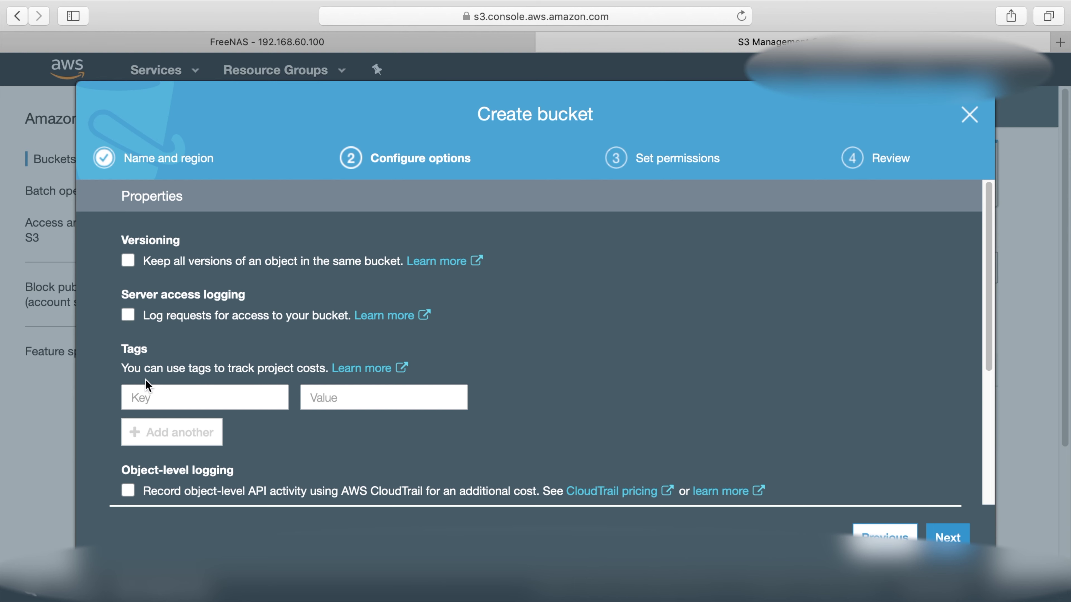
click(954, 533)
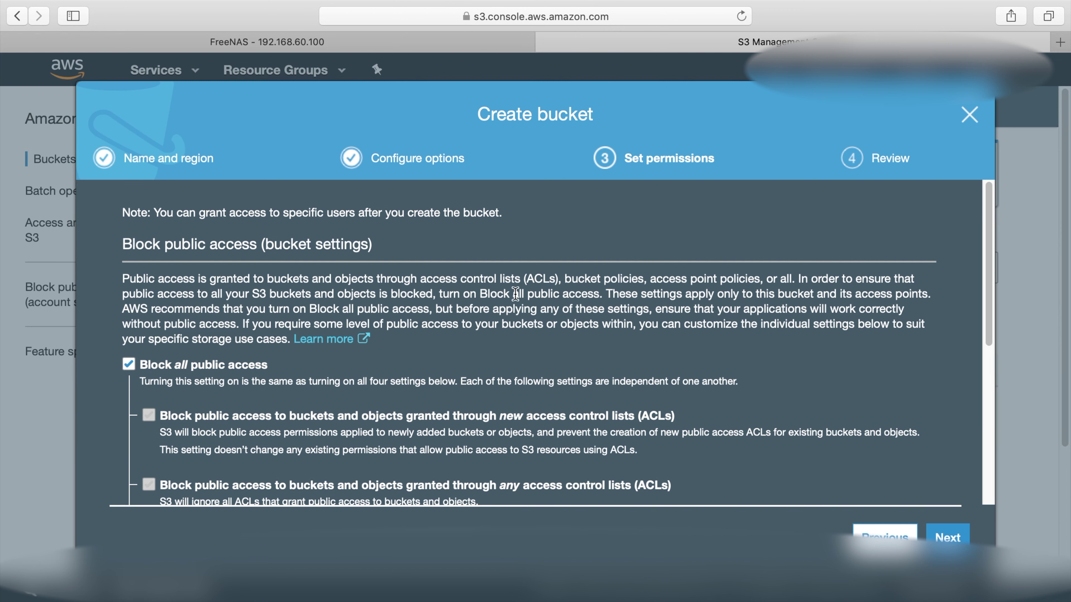
click(940, 528)
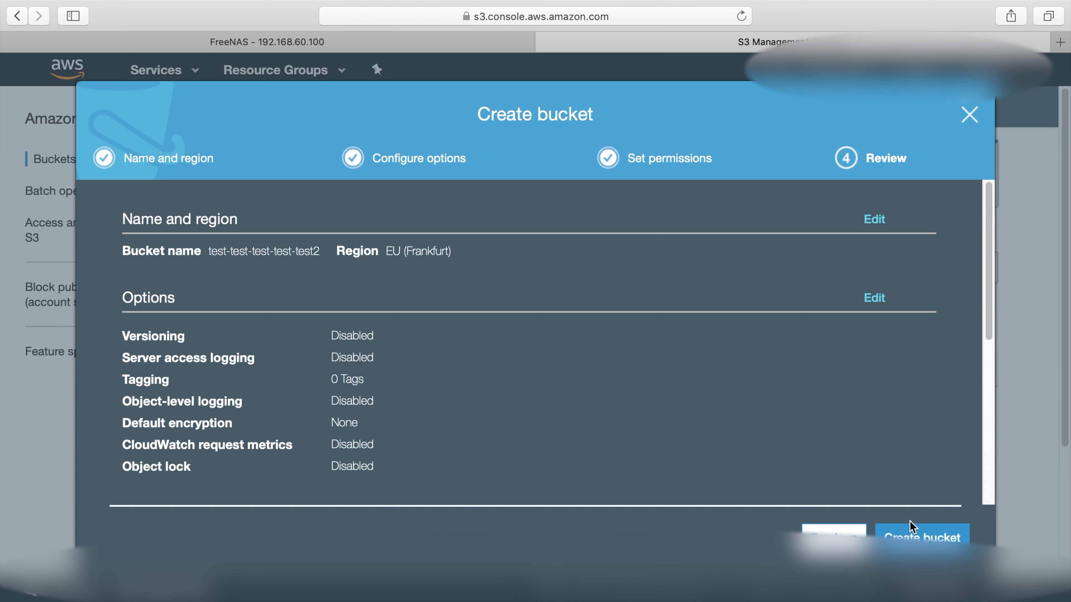
click(909, 533)
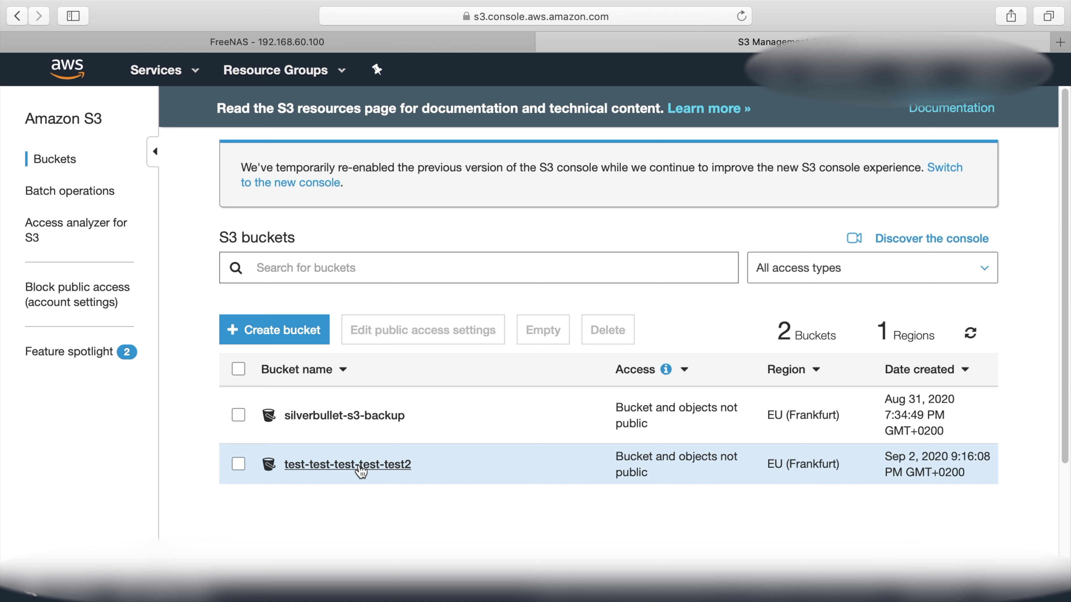
Open bucket test-test-test-test-test2, look at its Bucket Policy, then return to Overview
click(361, 466)
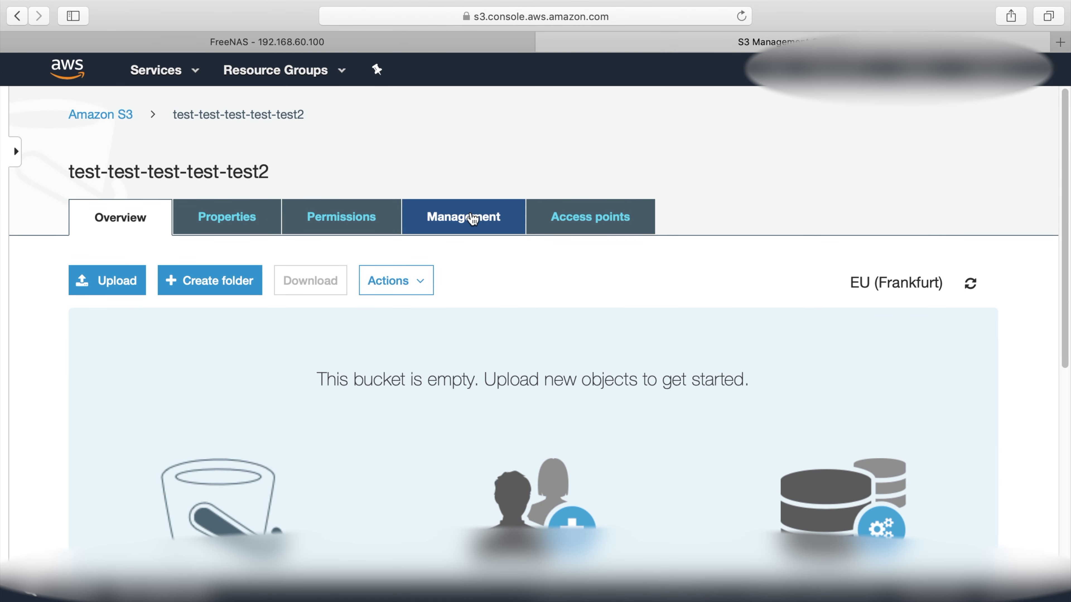
click(376, 217)
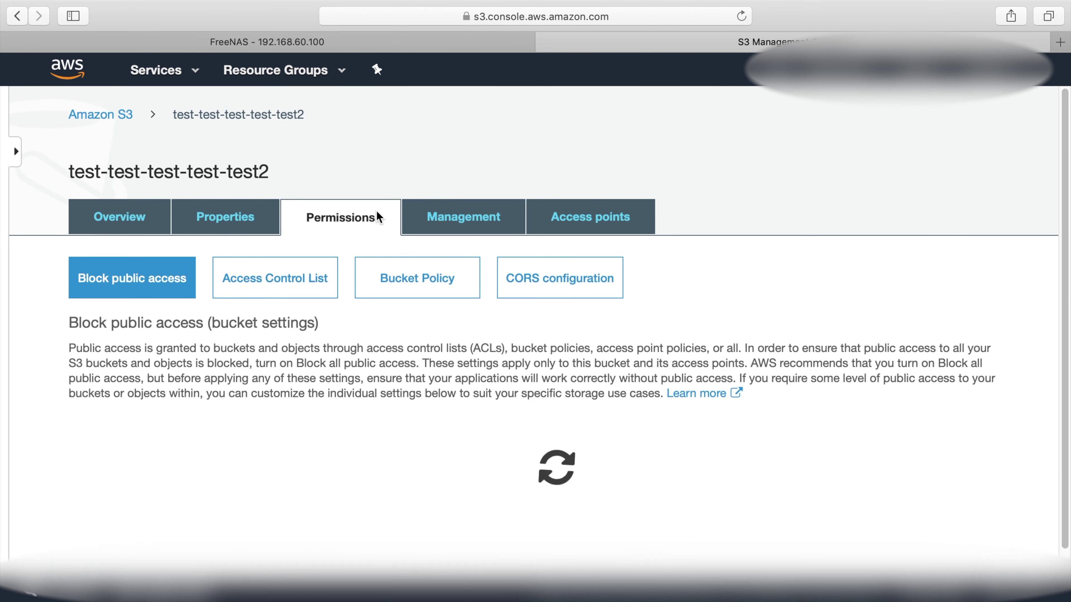
click(466, 293)
scroll(386, 219, down, 5)
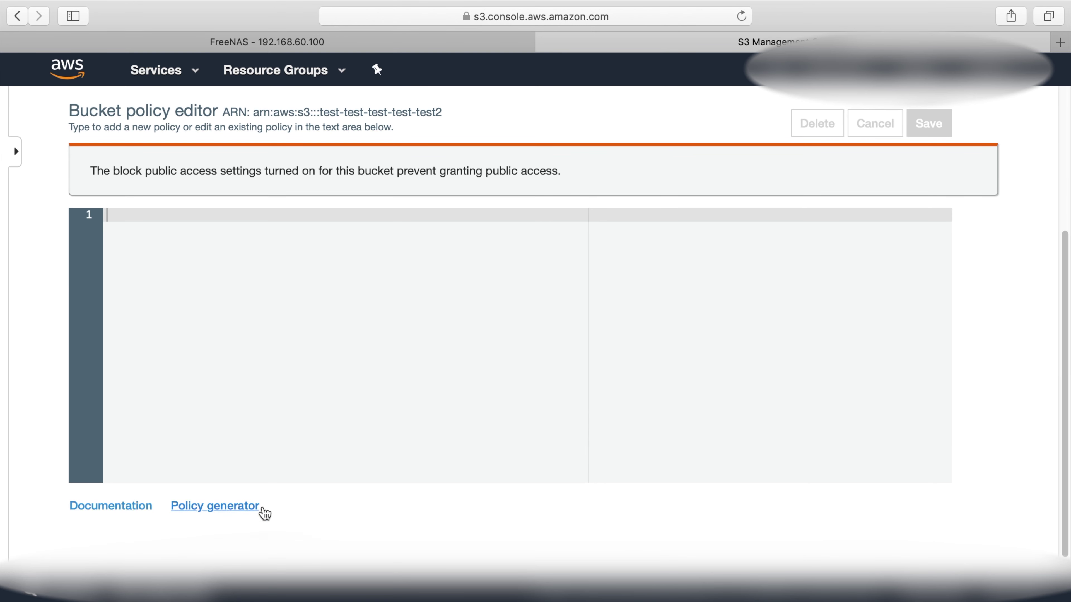
scroll(456, 237, up, 5)
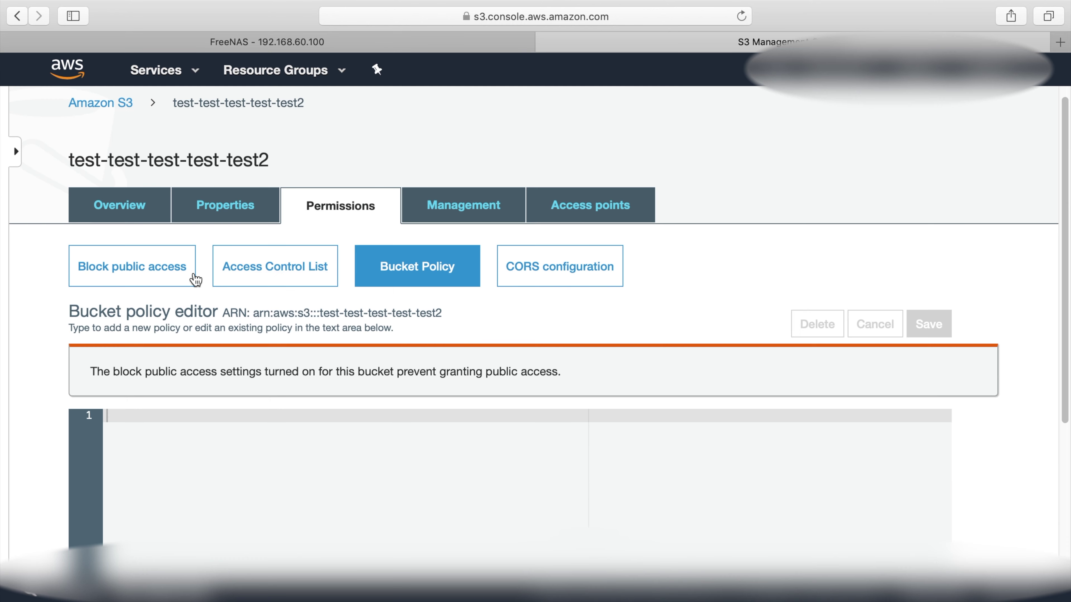
click(151, 211)
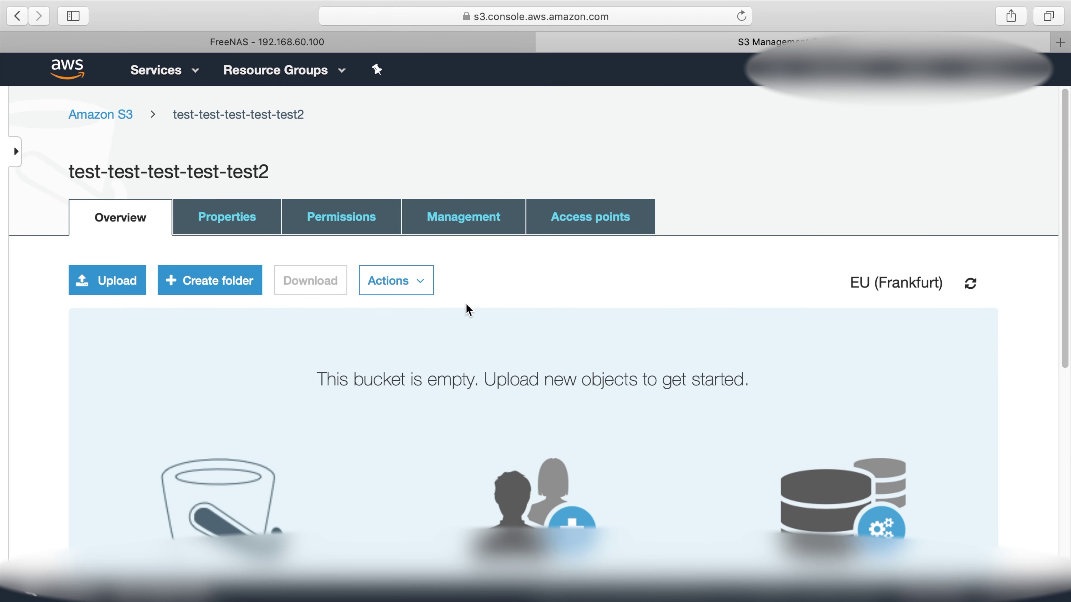
Turn on AES-256 default encryption for bucket test-test-test-test-test2, then return to FreeNAS
click(262, 232)
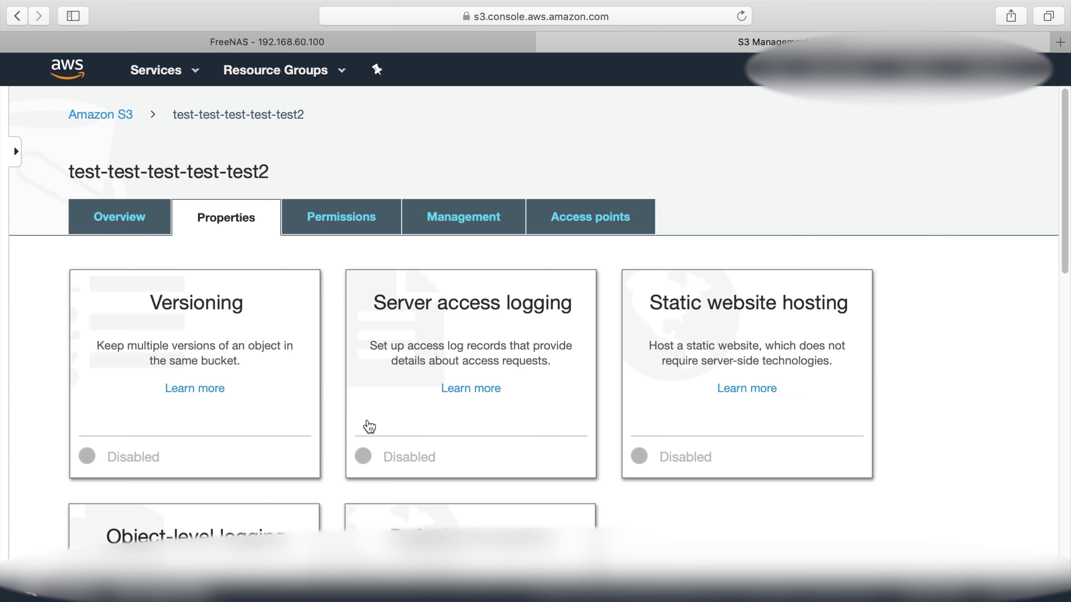
scroll(409, 388, down, 10)
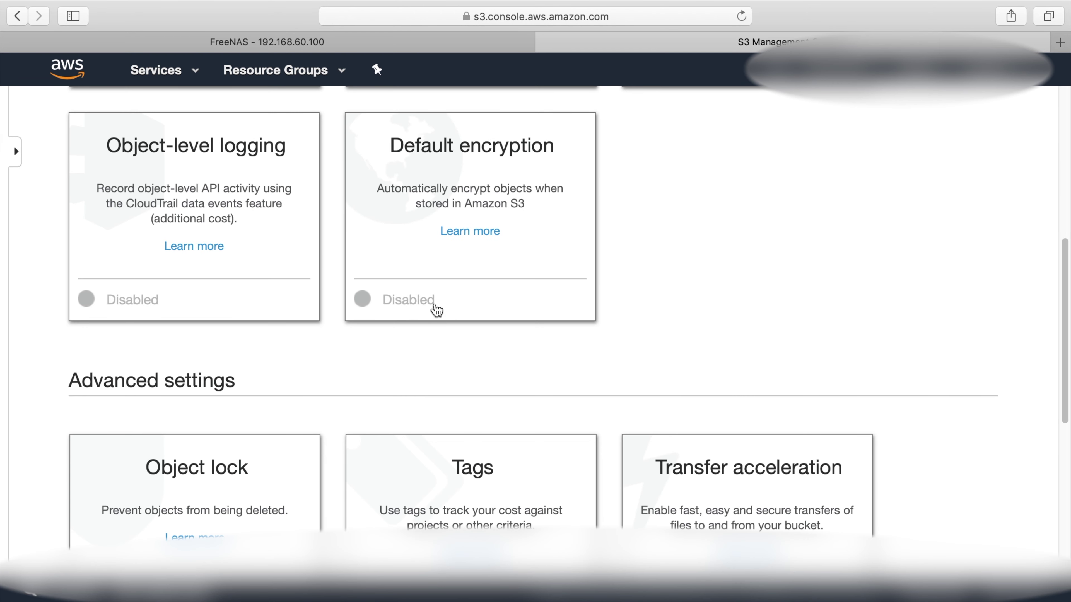
click(431, 266)
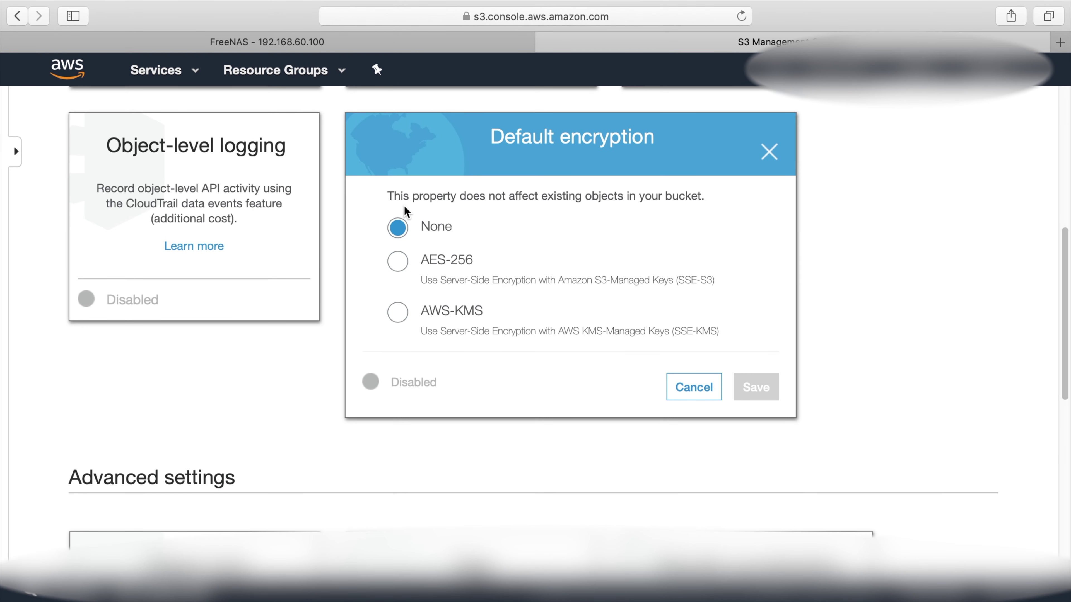
click(397, 262)
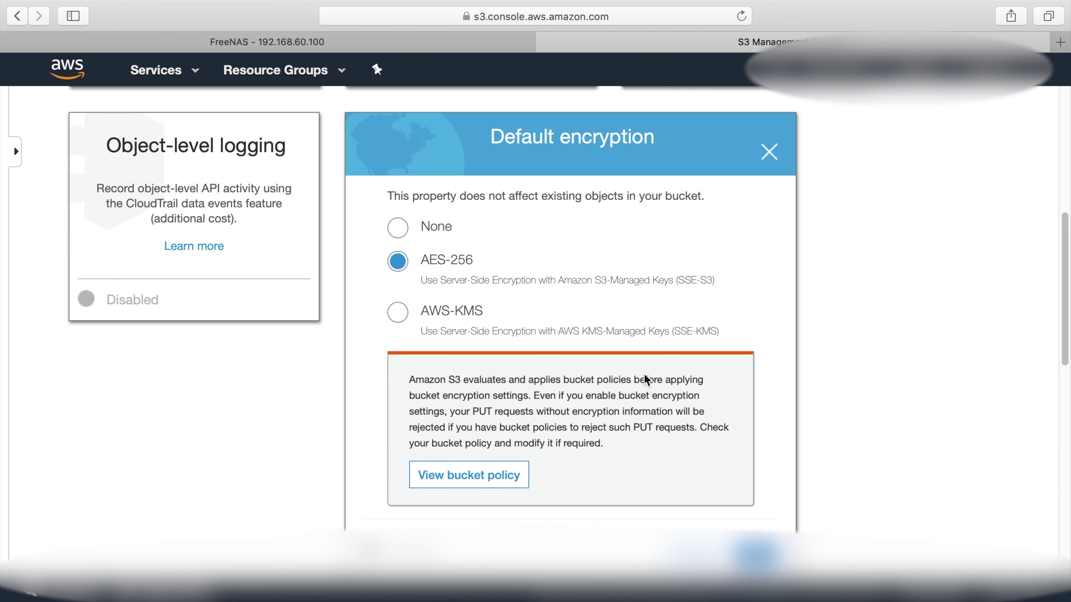
click(757, 548)
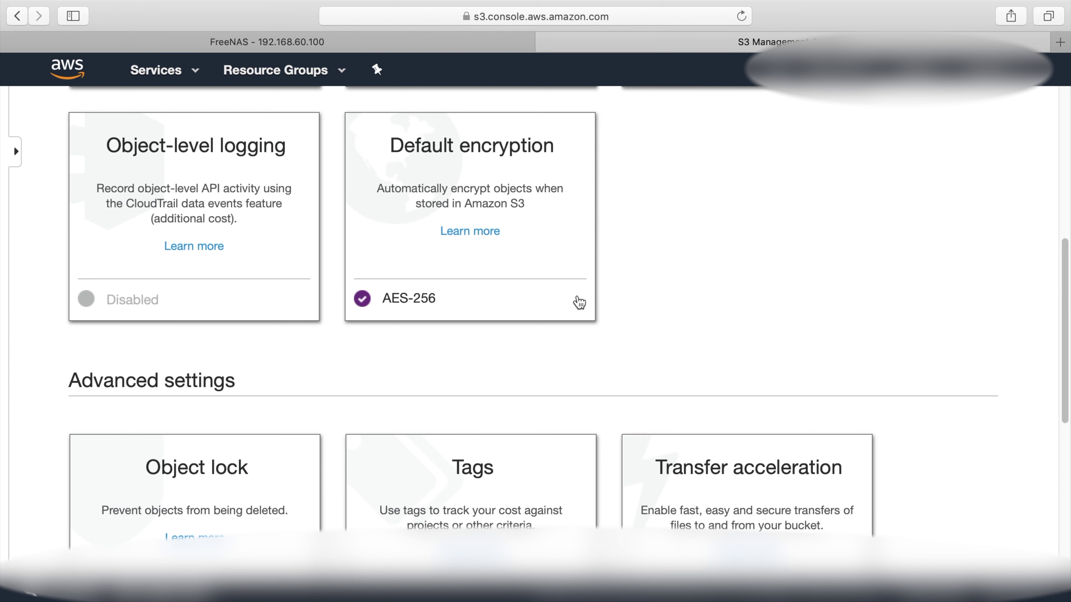
scroll(573, 304, up, 10)
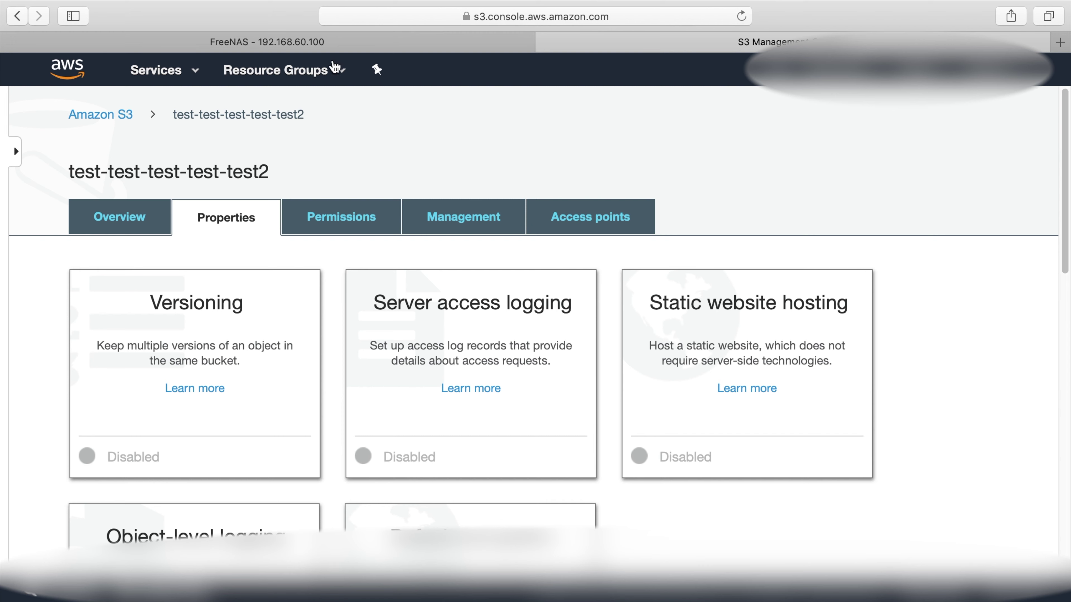
click(334, 46)
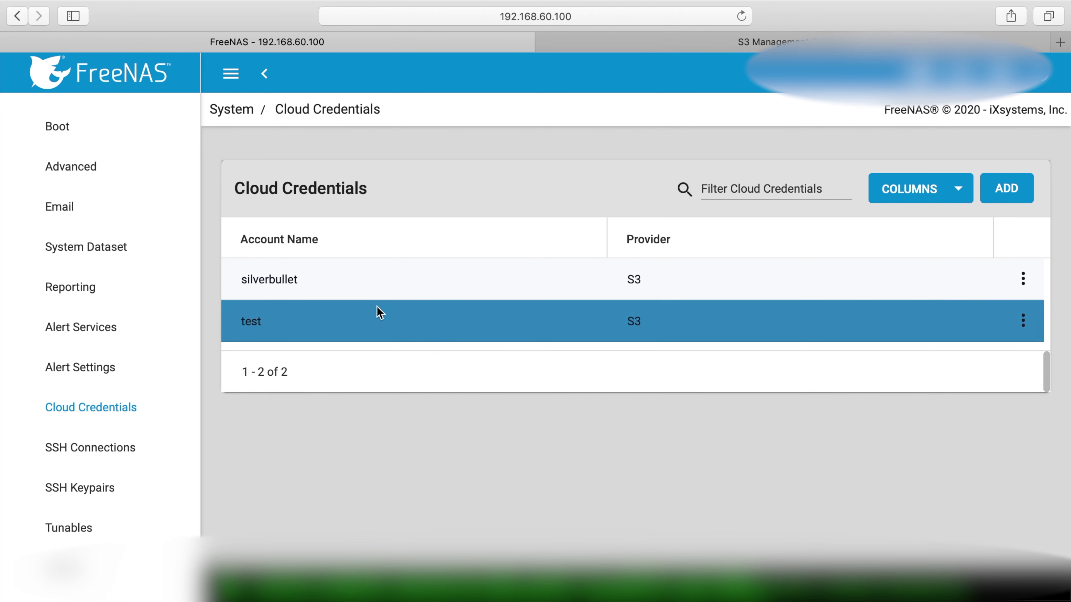
Add a cloud sync task described 'test', with direction PUSH and credential test (S3)
scroll(134, 337, down, 10)
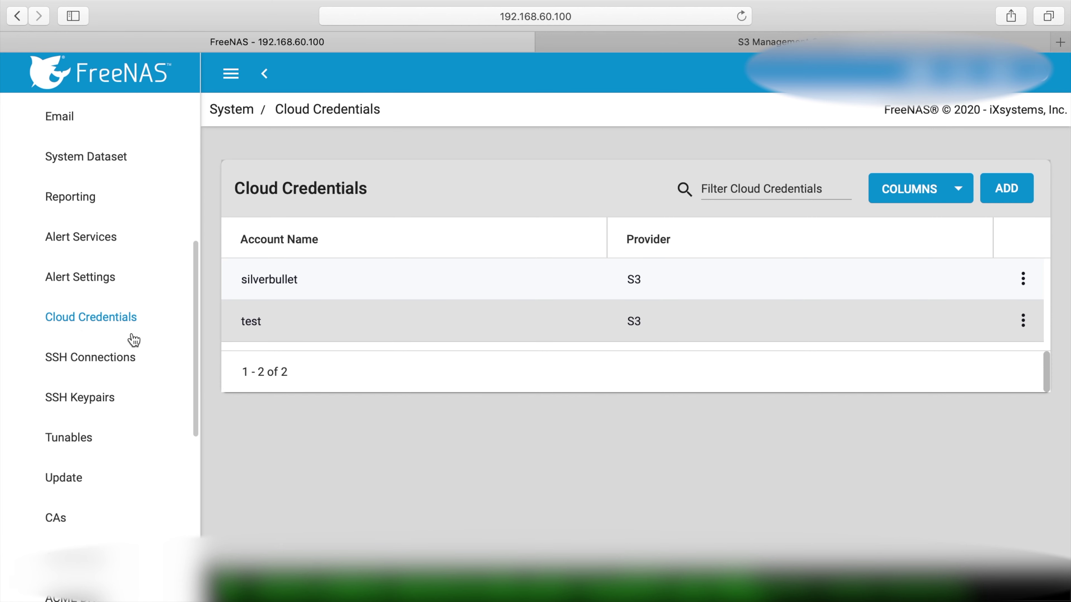
scroll(81, 256, down, 3)
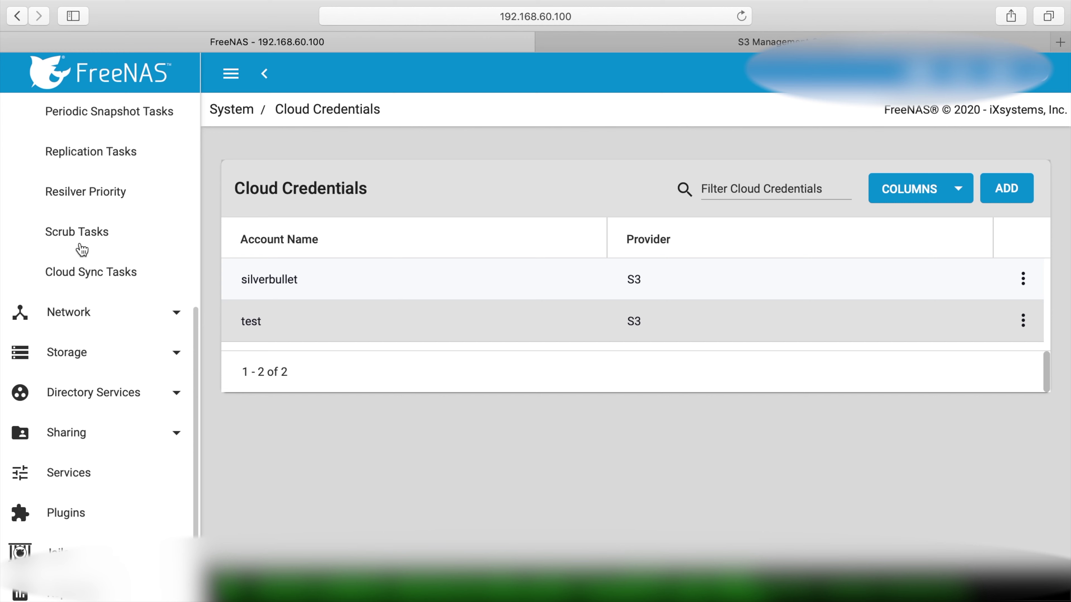
scroll(84, 321, up, 3)
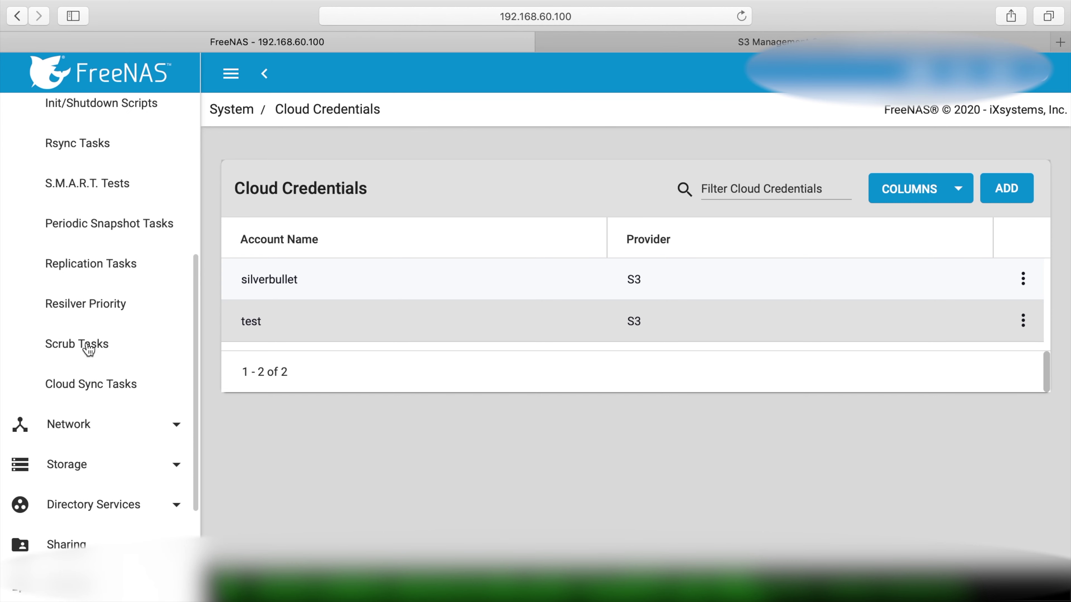
click(90, 384)
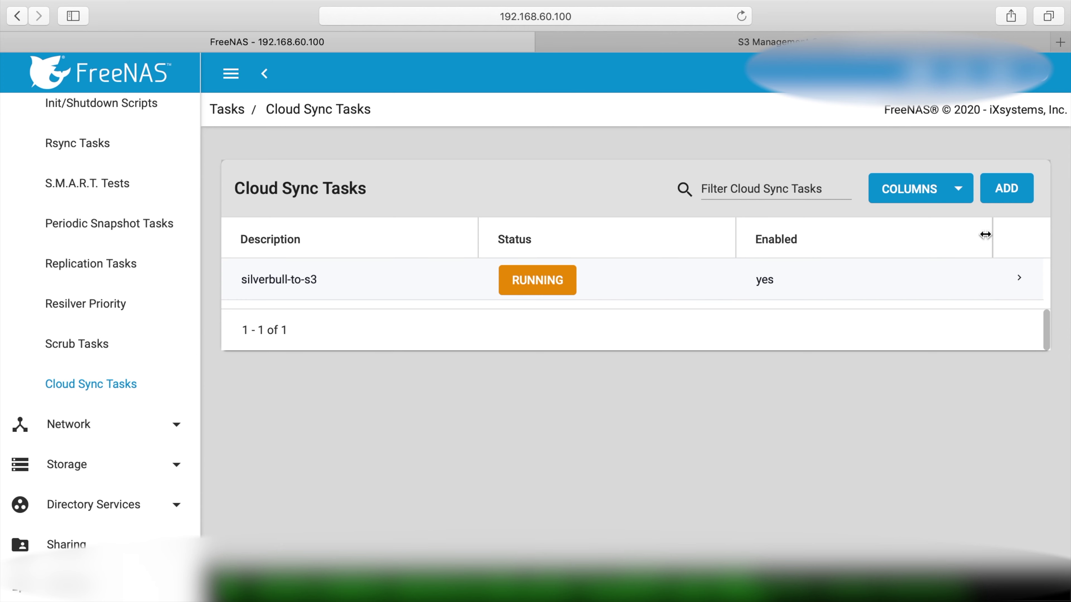
click(1016, 191)
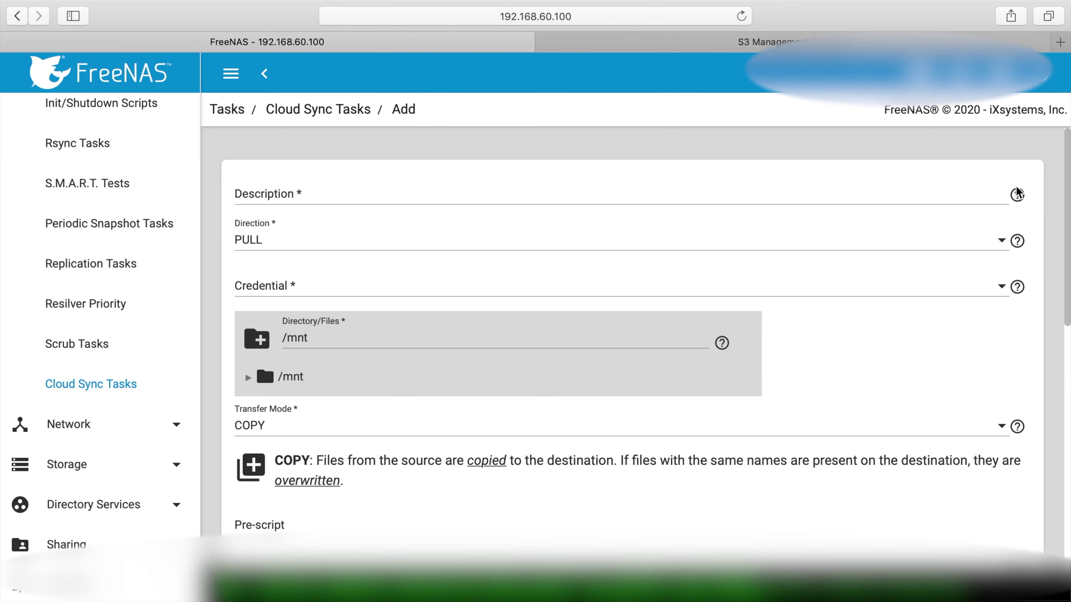
click(456, 192)
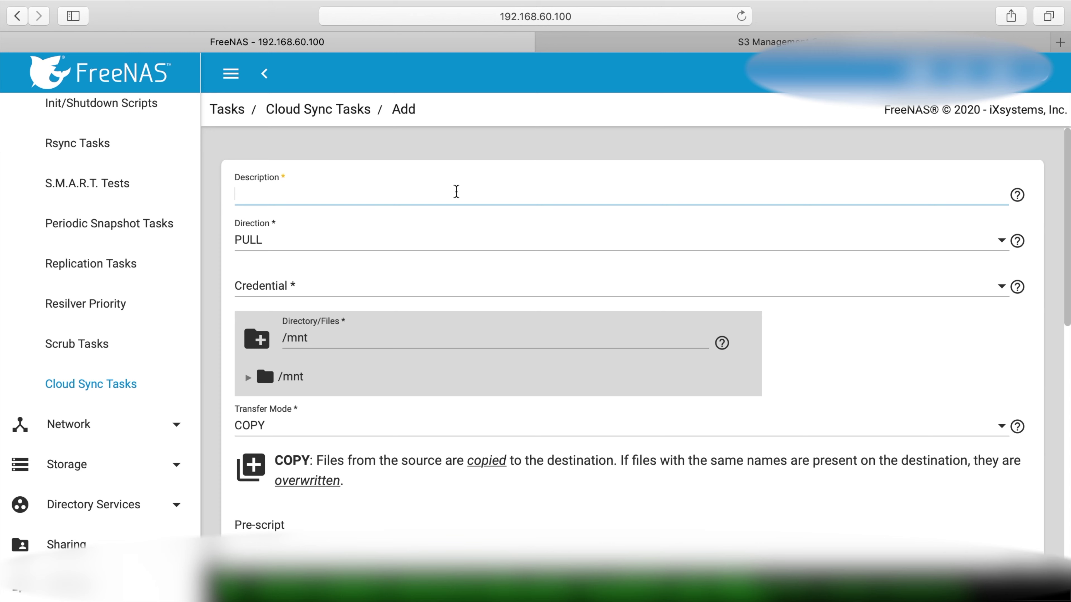
text(test)
click(284, 239)
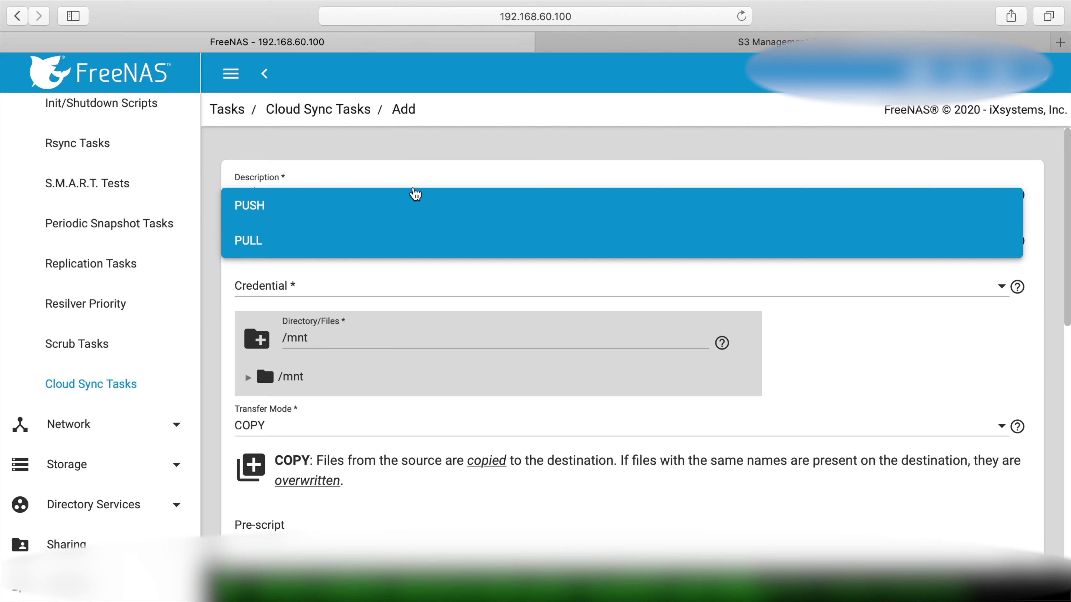
click(415, 195)
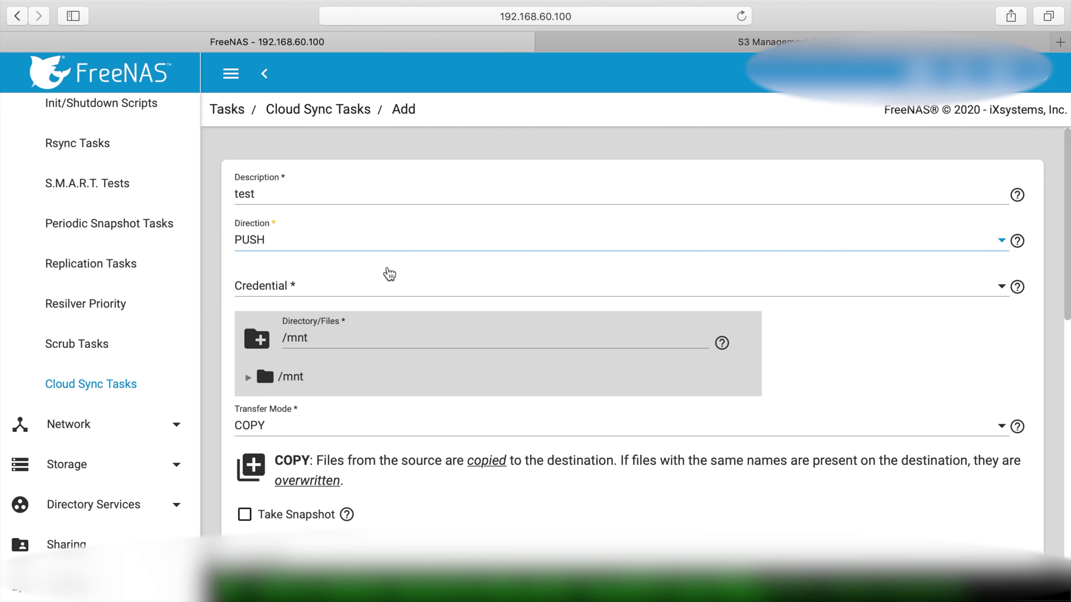
click(343, 286)
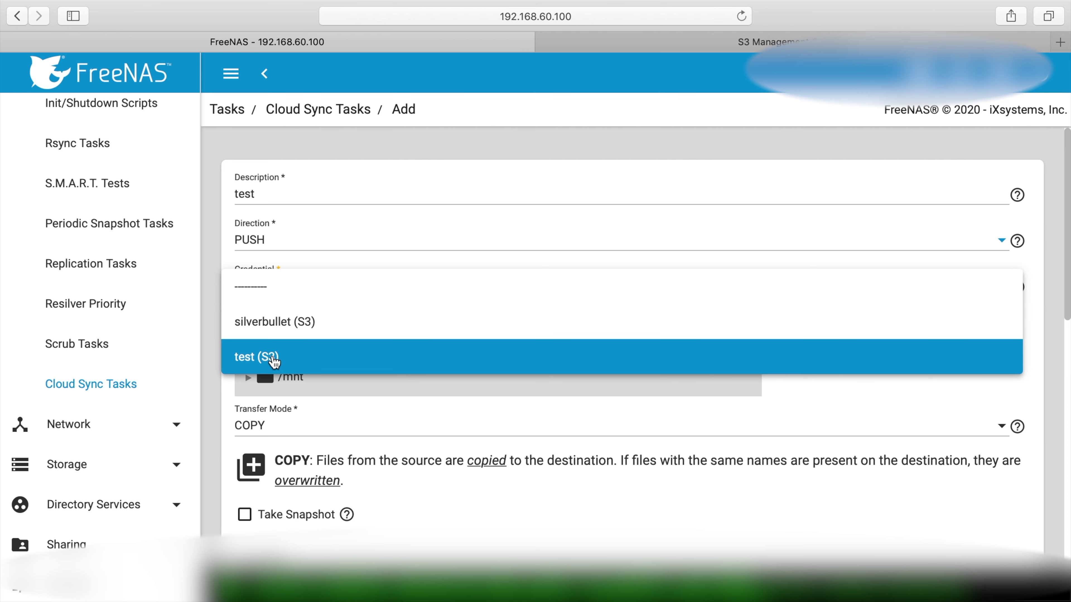
click(274, 357)
click(683, 42)
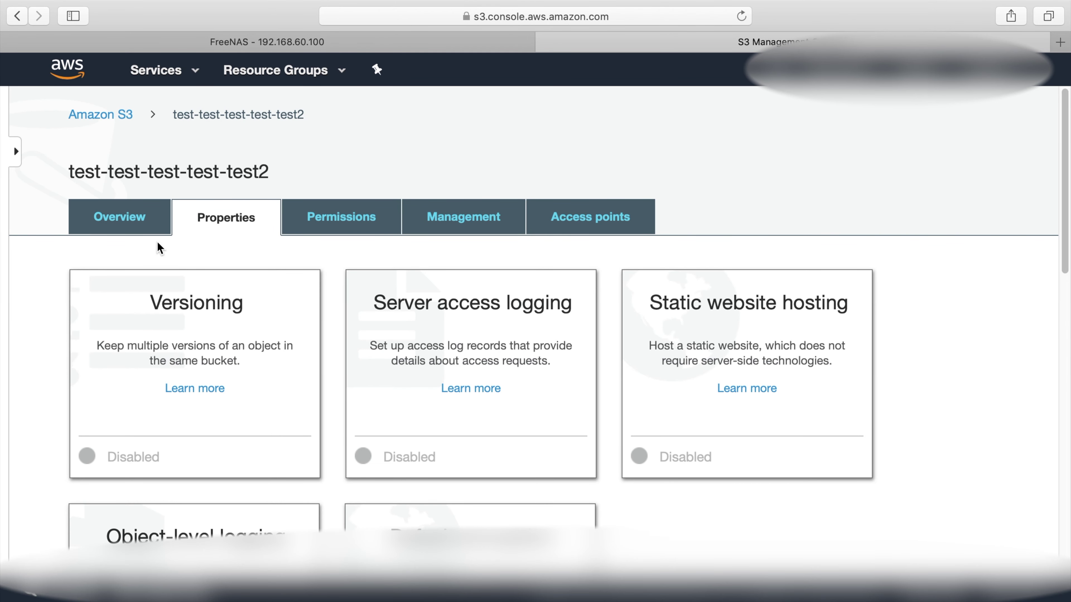
Create a folder named 'test' with AES-256 encryption in the bucket's Overview
click(144, 228)
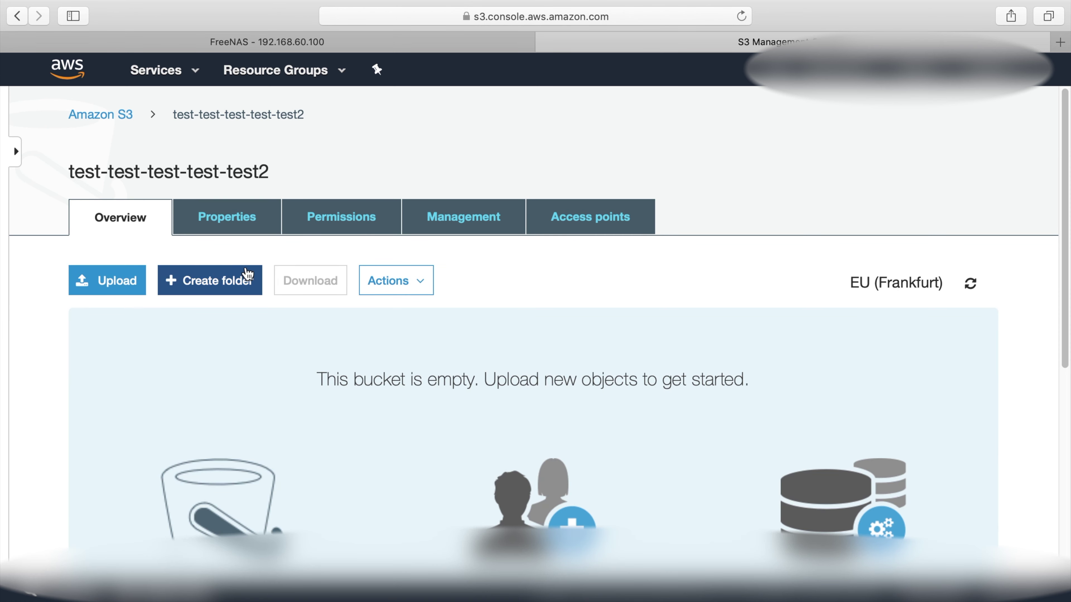
click(244, 279)
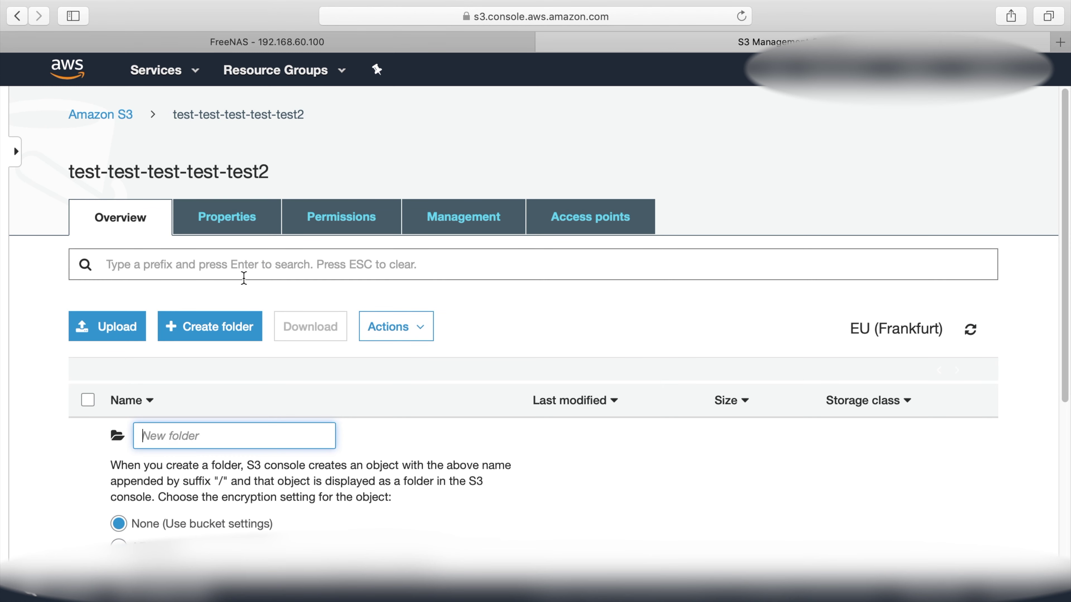
text(test)
scroll(246, 295, down, 3)
scroll(148, 394, down, 2)
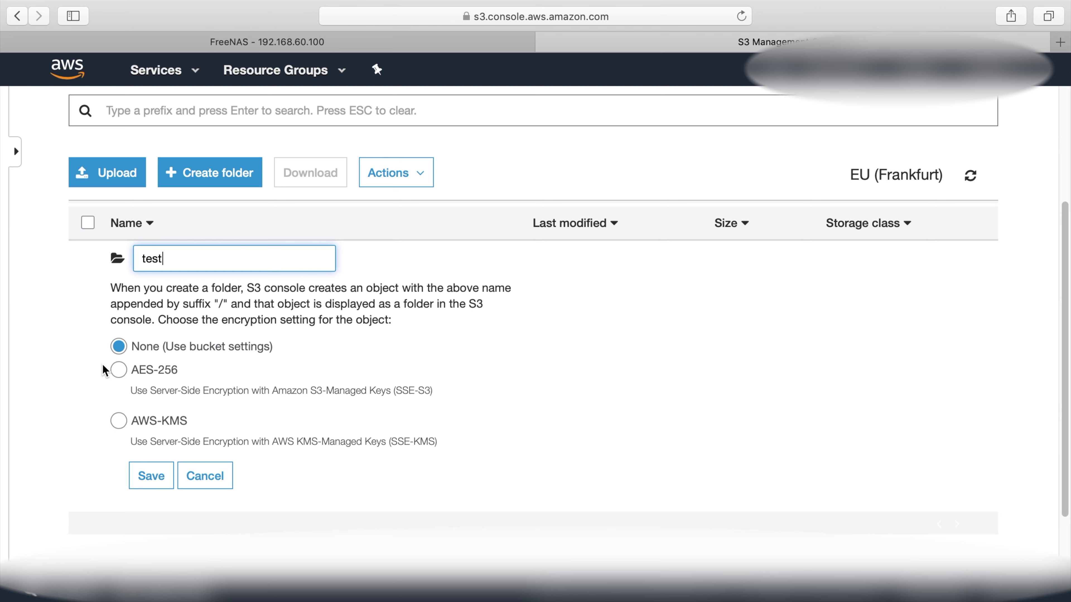
click(117, 370)
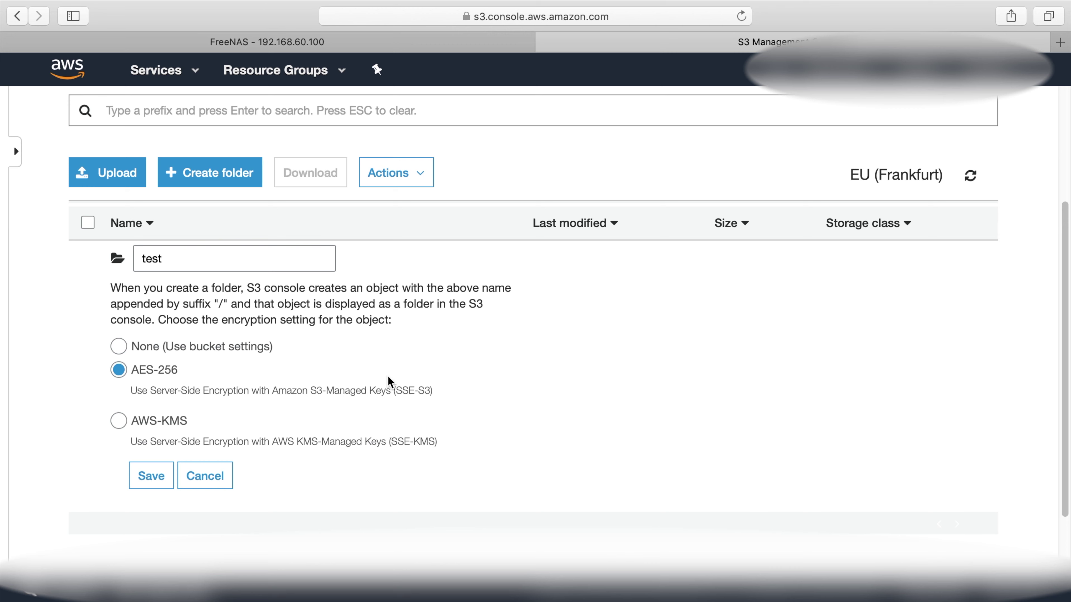
click(152, 475)
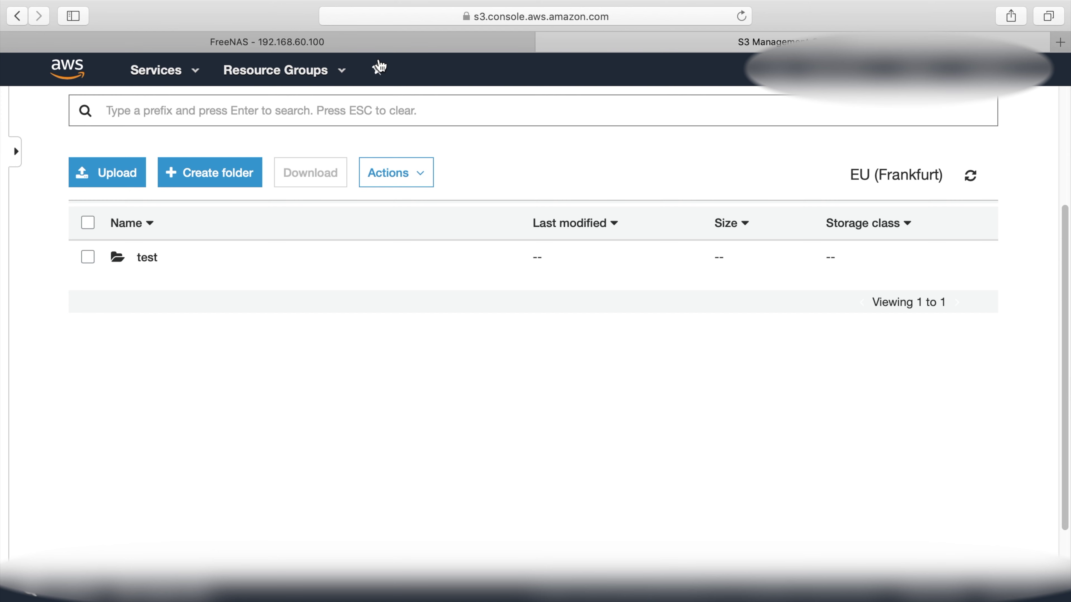
Point the sync task at bucket test-test-test-test-test2's test folder, using AES-256 server-side encryption
click(377, 42)
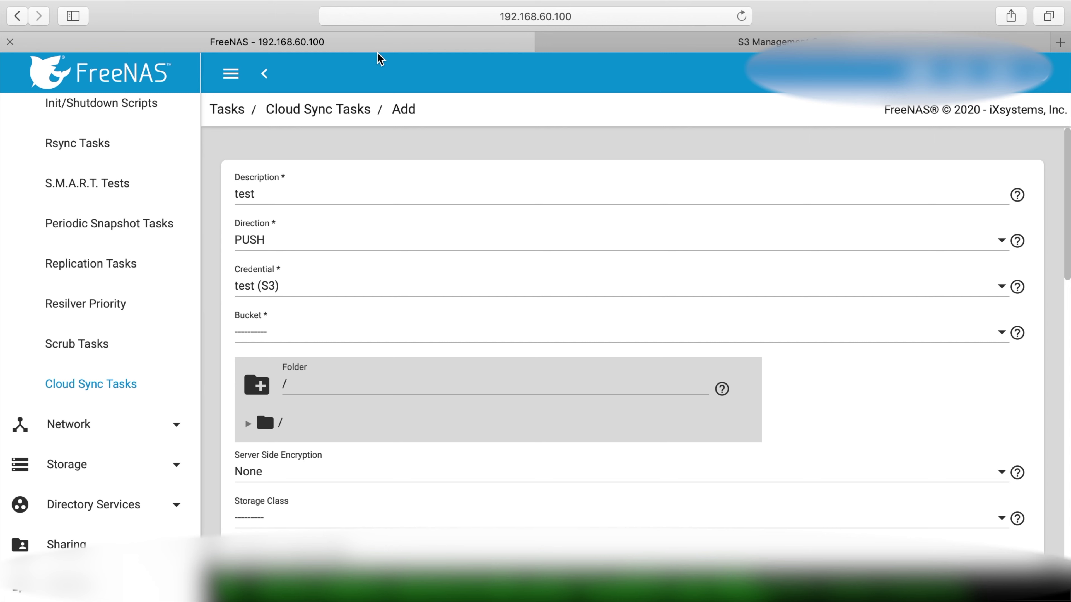
click(345, 332)
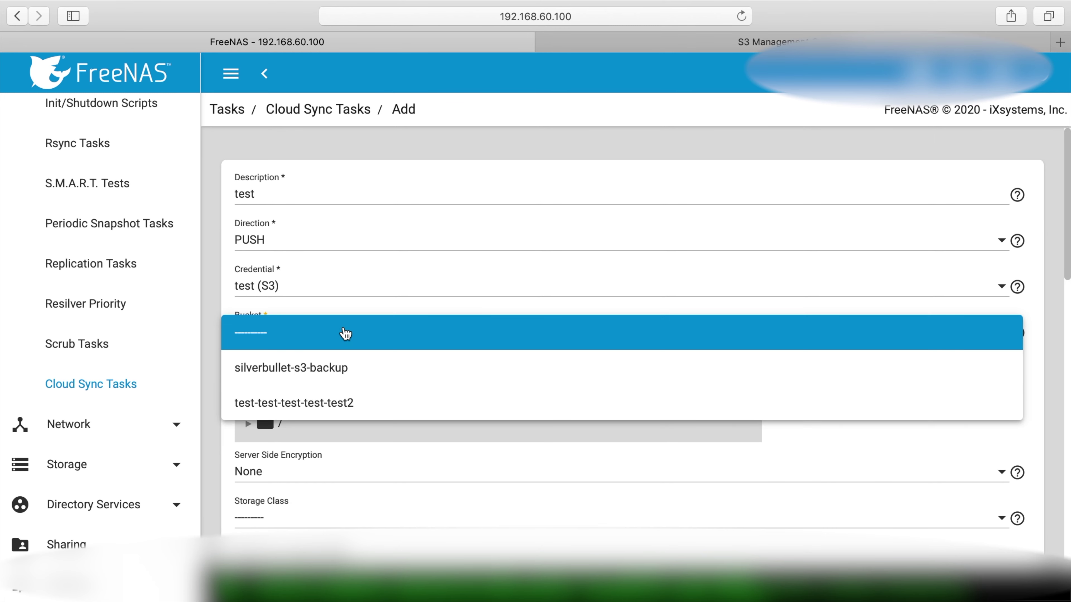
click(340, 402)
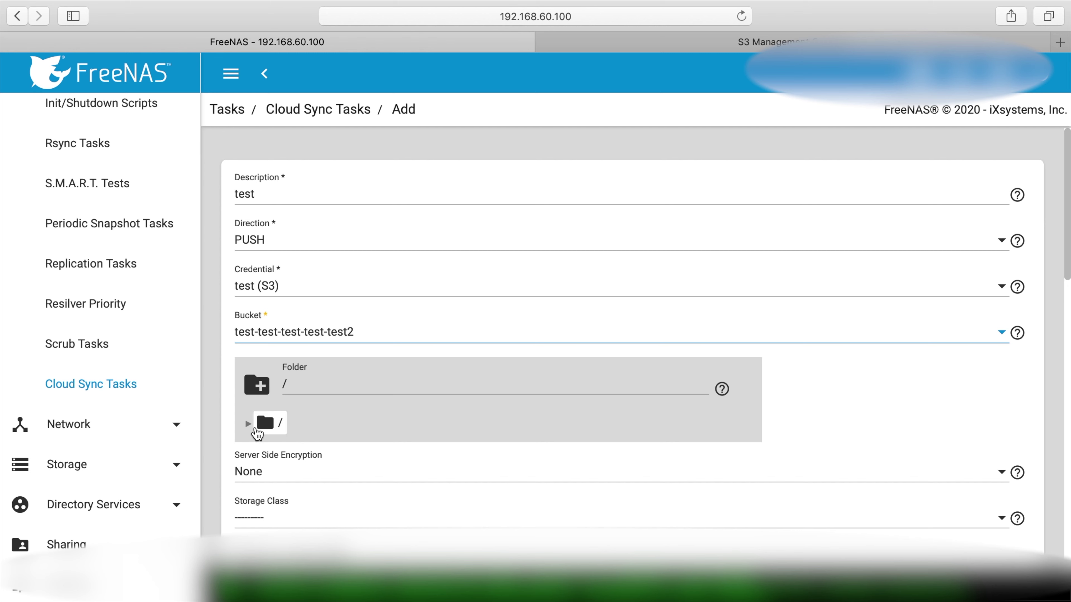
click(249, 425)
click(248, 424)
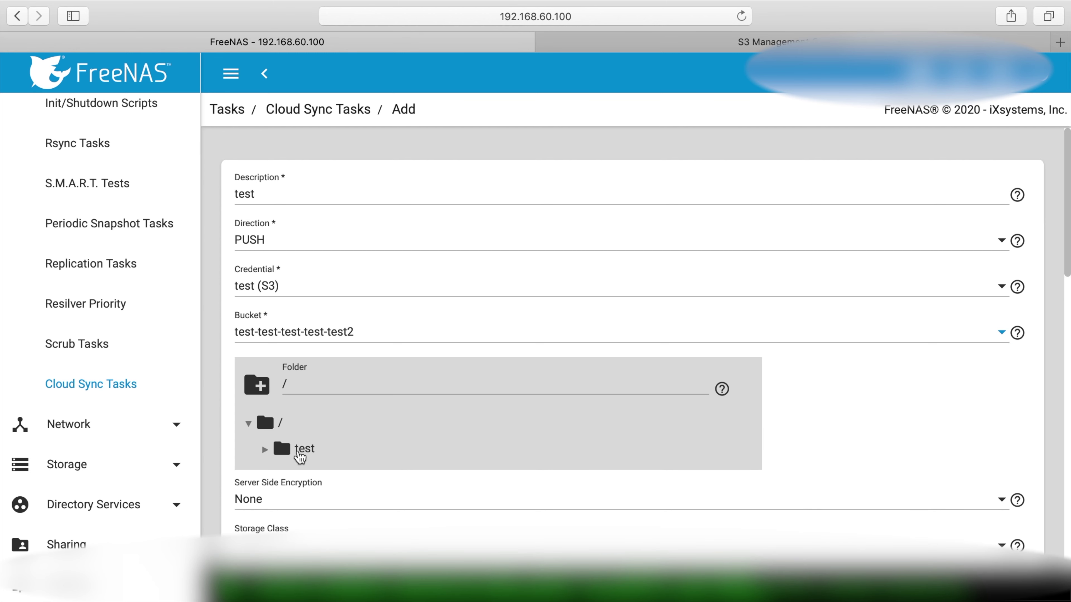
click(248, 423)
click(284, 448)
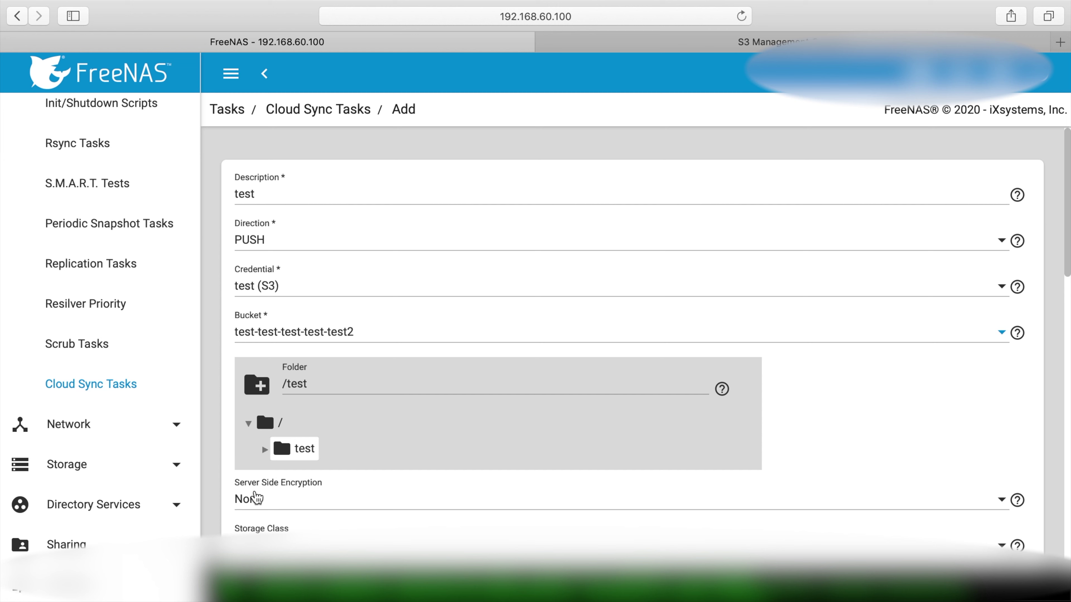
click(256, 498)
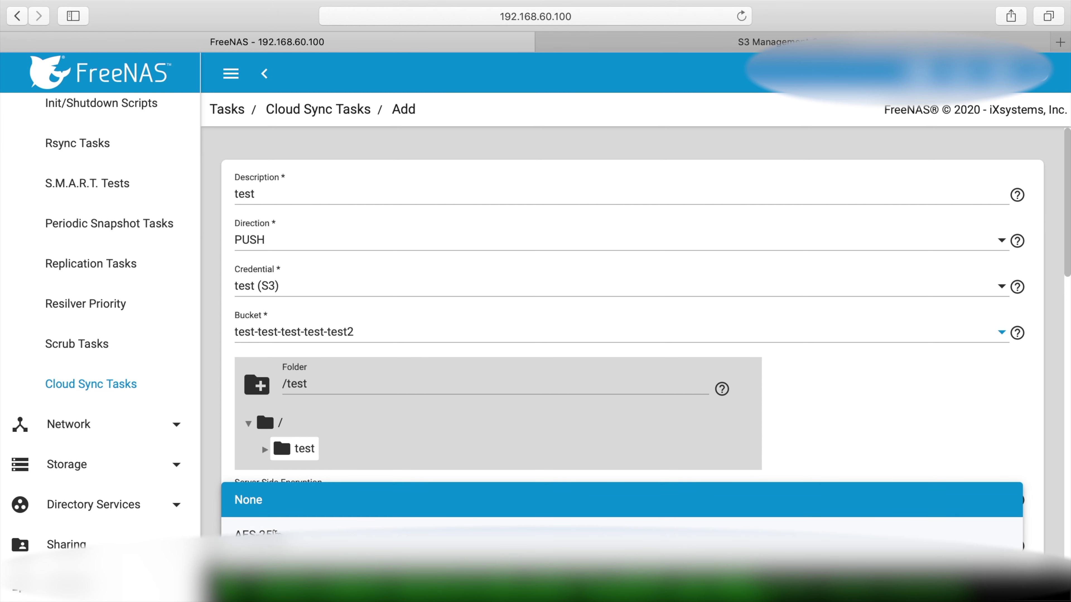
click(434, 533)
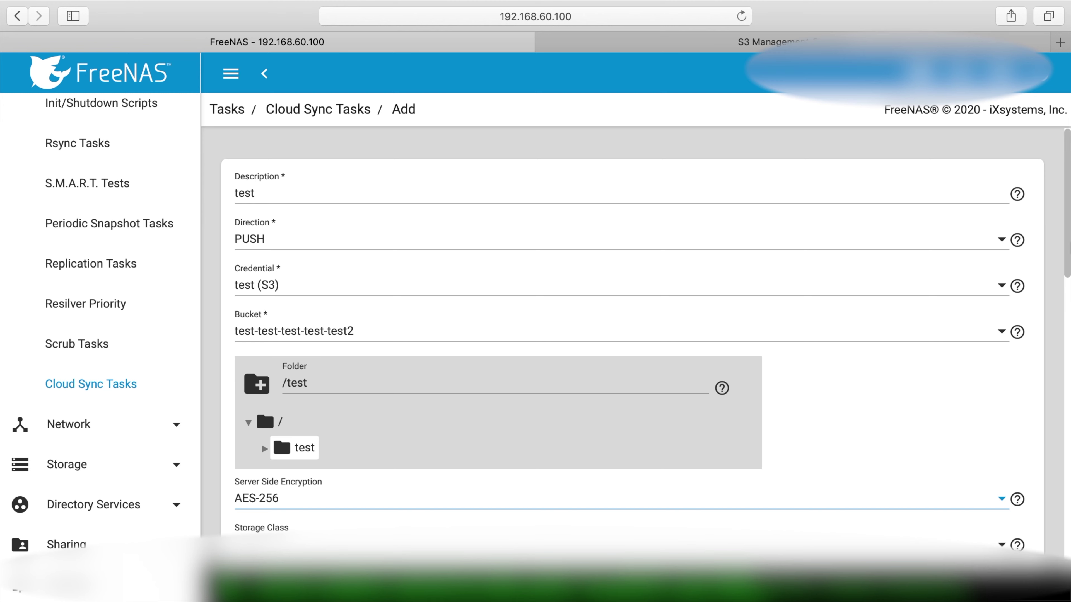
Choose STANDARD from the task's Storage Class options
scroll(1037, 220, down, 2)
scroll(253, 485, down, 5)
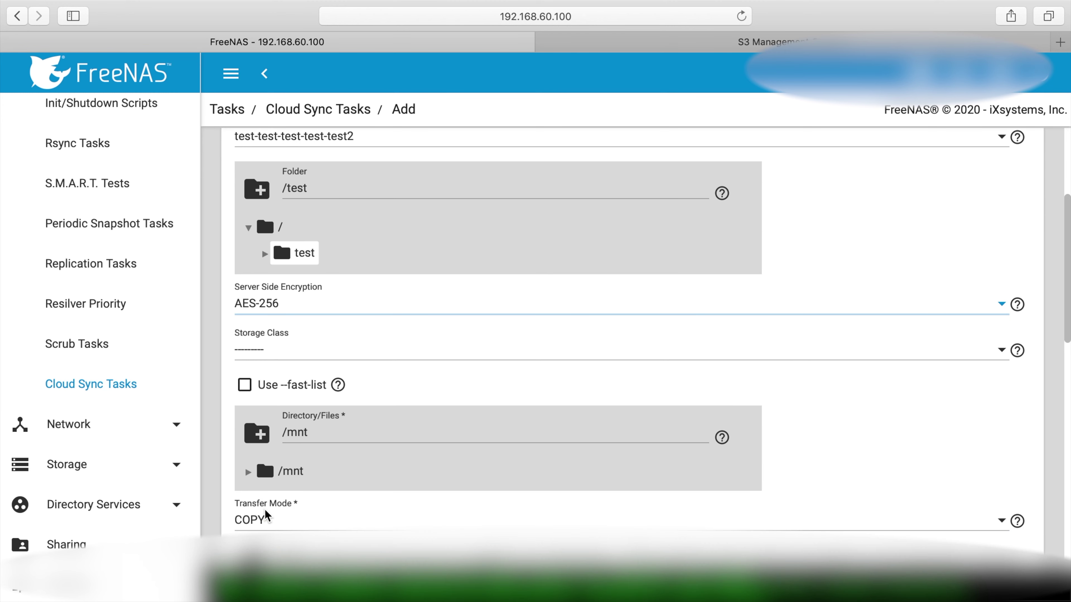
scroll(270, 358, down, 4)
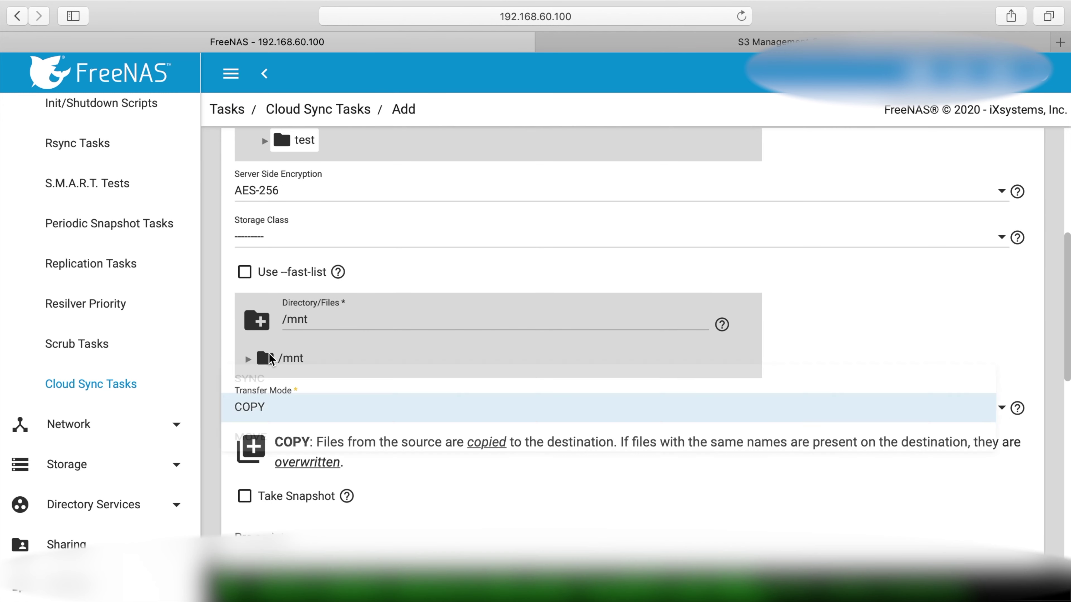
click(298, 236)
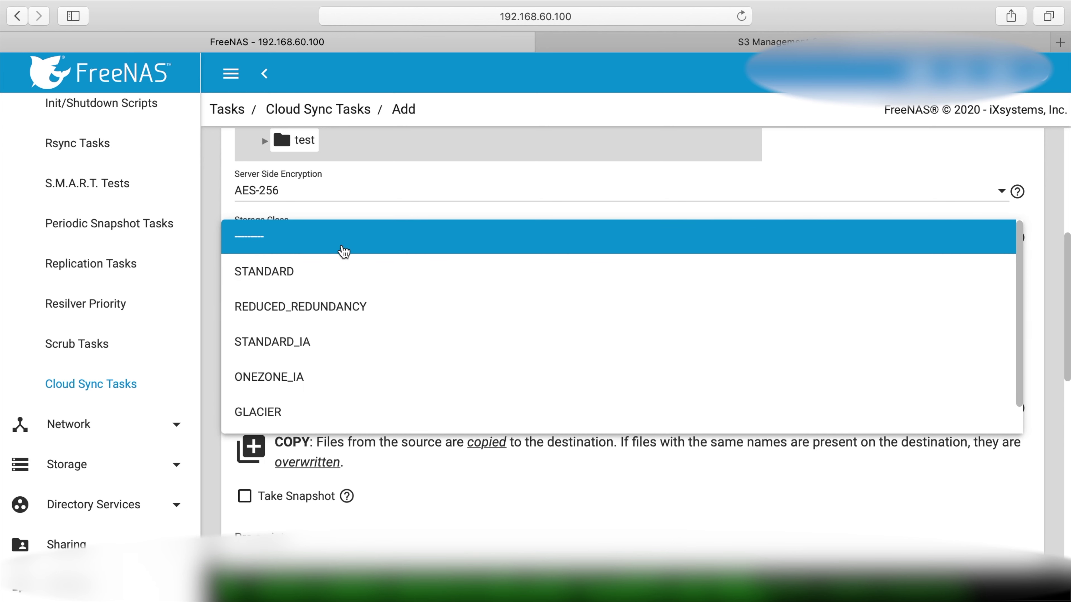
scroll(343, 254, down, 1)
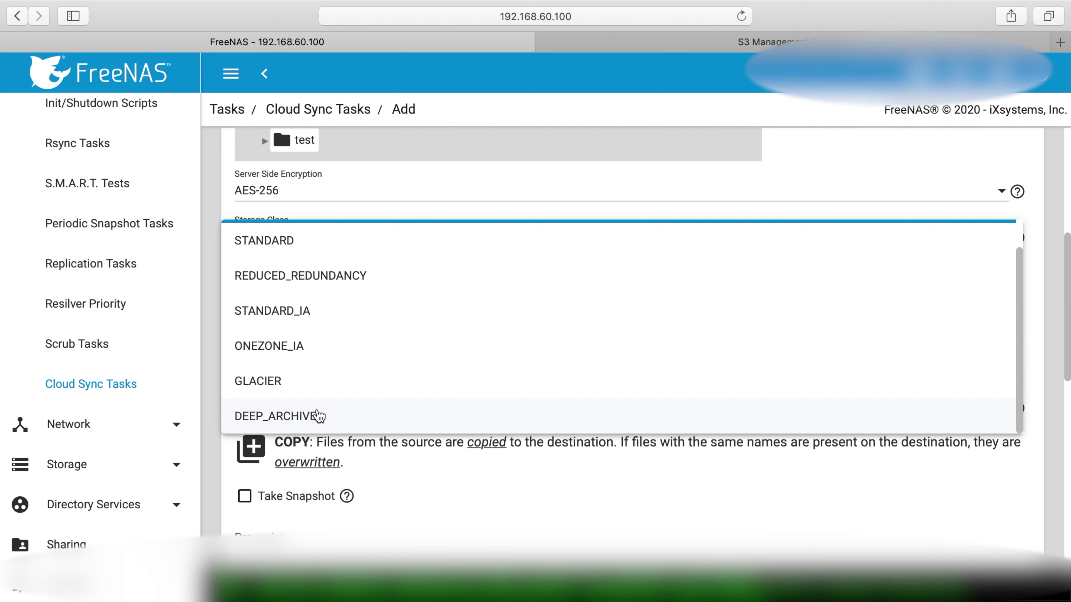
click(316, 244)
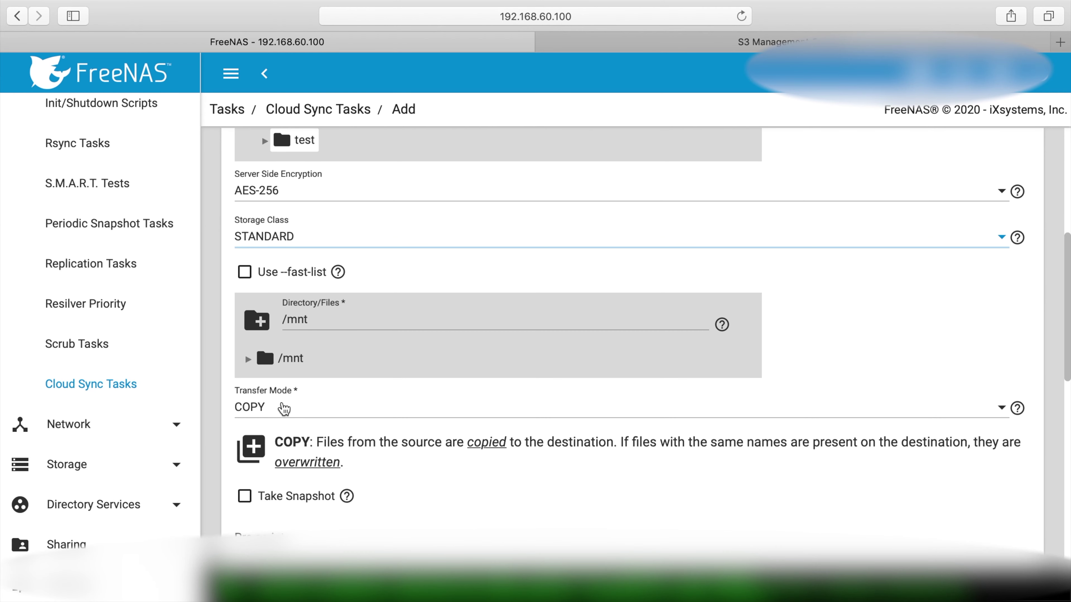
Use COPY transfer mode and source directory /mnt/silverbullet-zfs-volume/Jakub
click(265, 407)
click(266, 408)
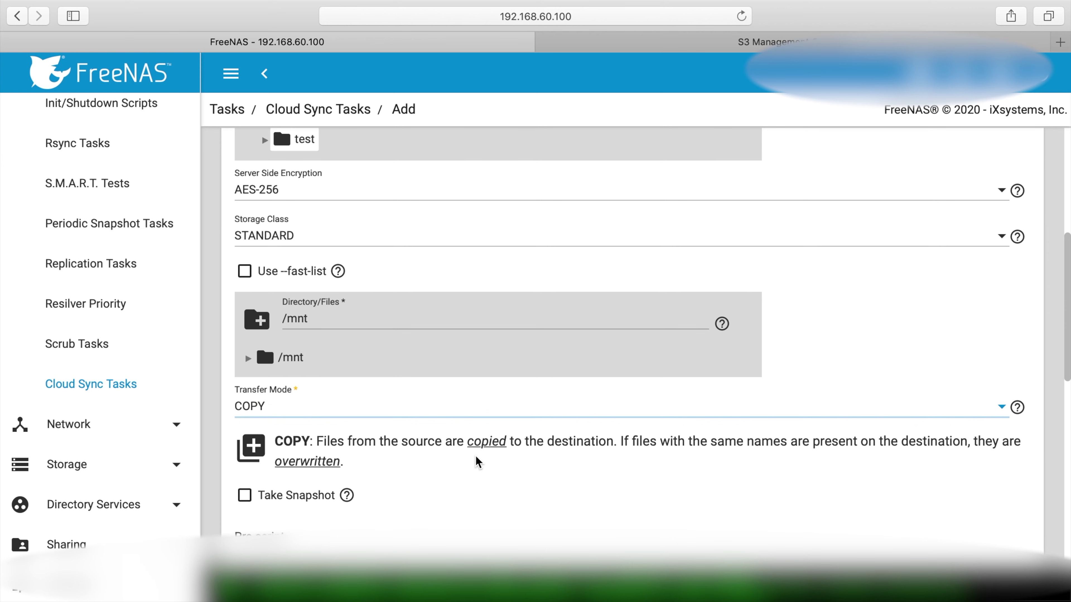
scroll(479, 461, down, 1)
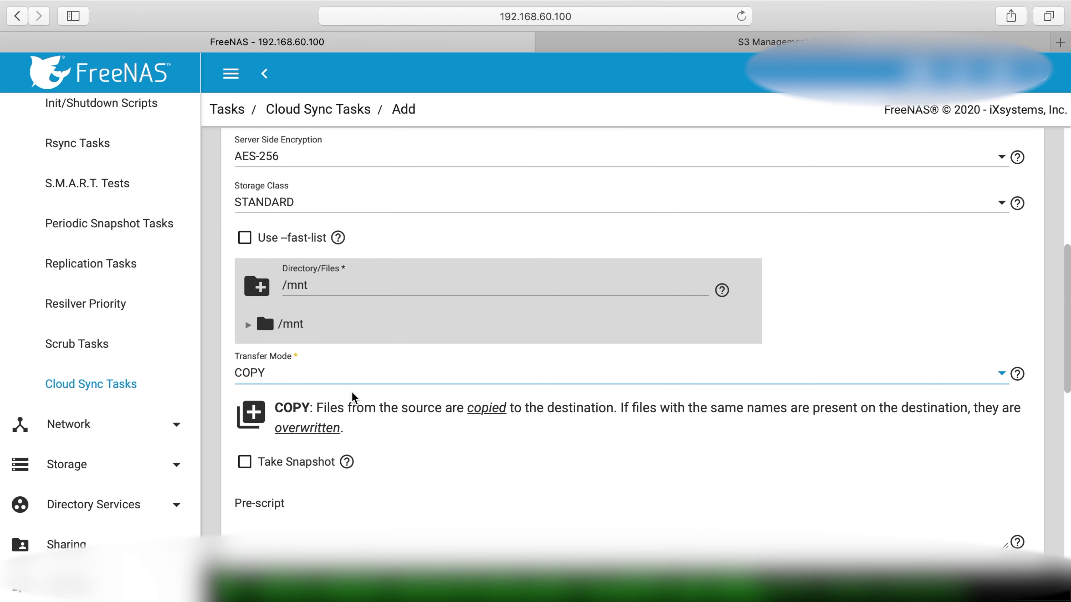
click(249, 324)
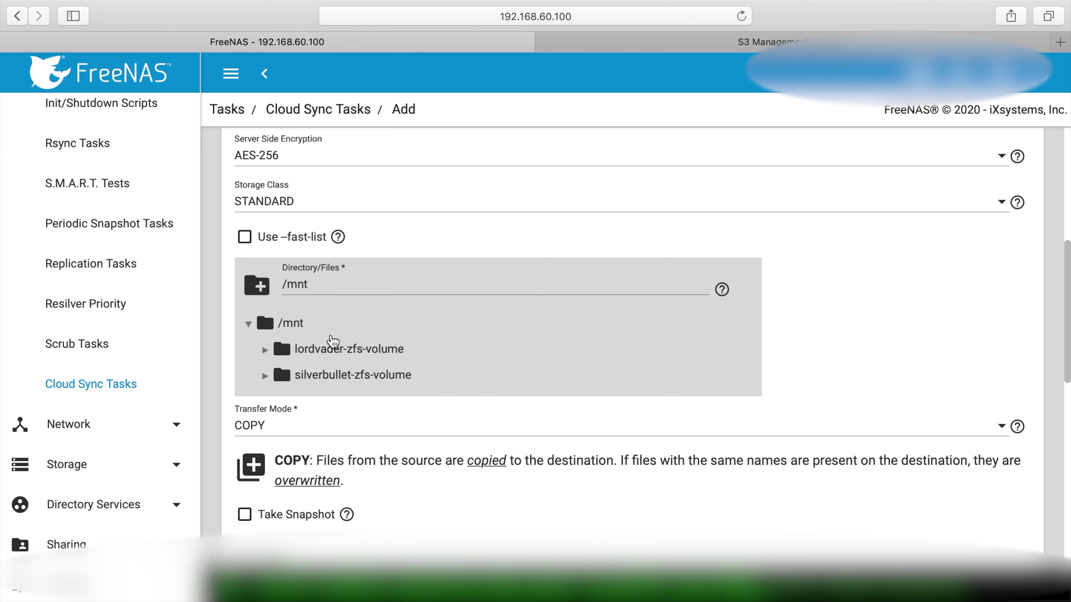
click(265, 377)
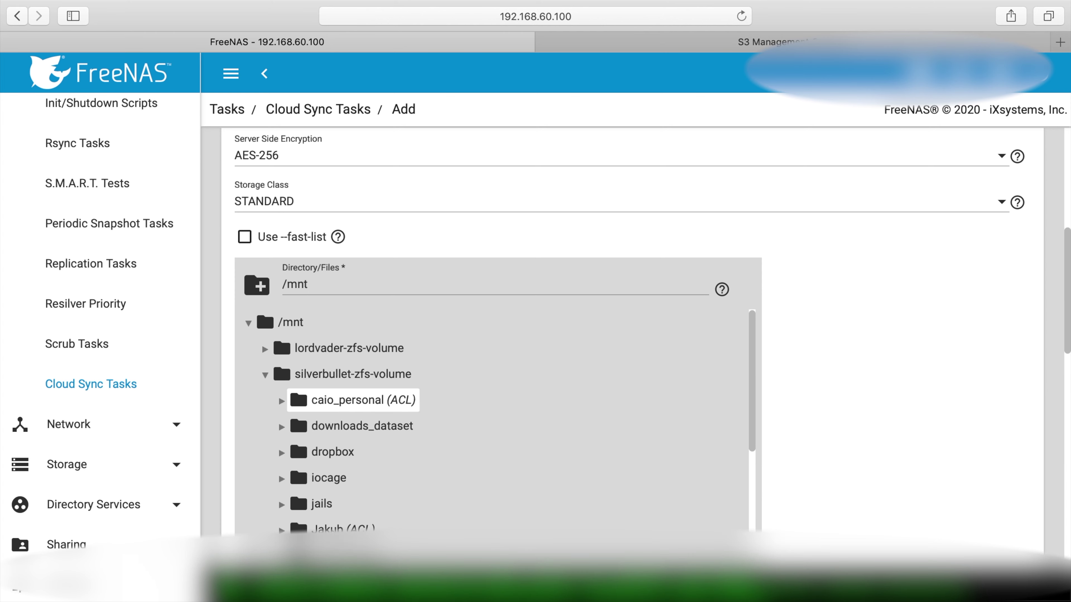
scroll(337, 479, down, 5)
click(355, 402)
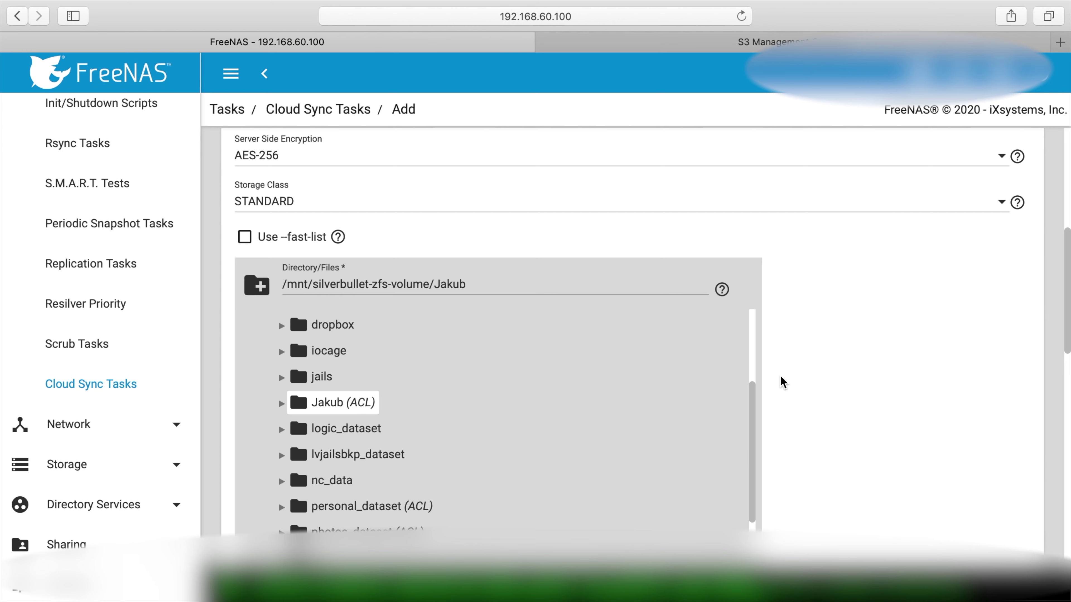
scroll(877, 399, down, 2)
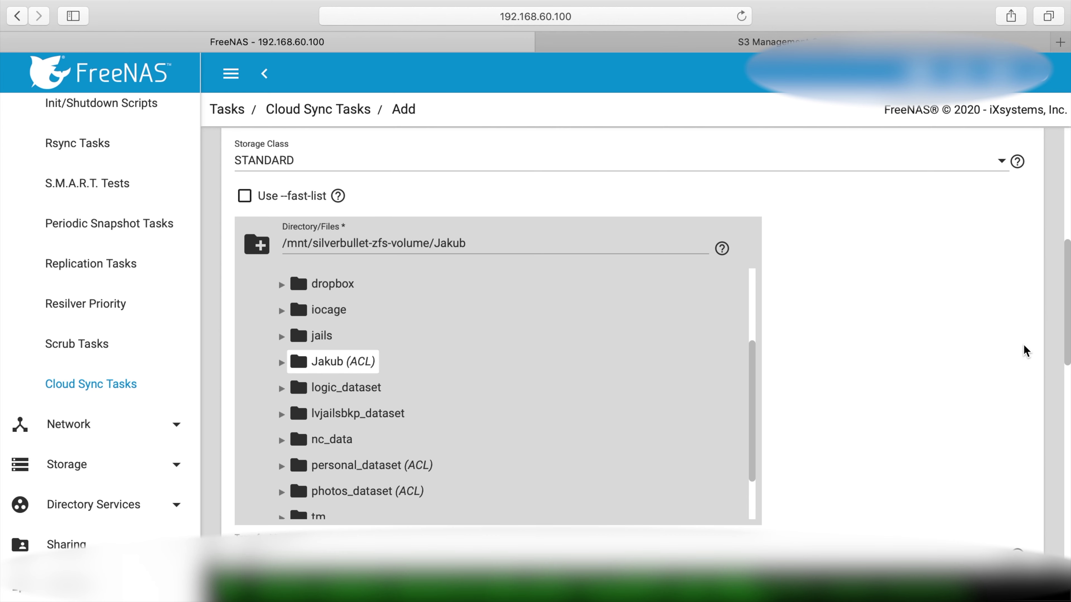
scroll(1065, 310, down, 3)
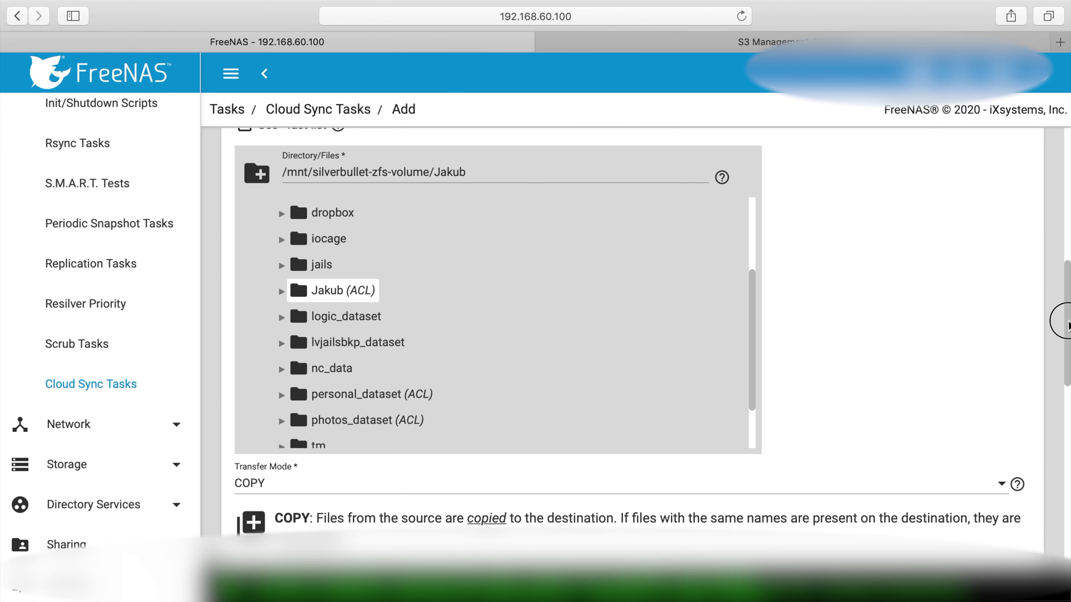
Enable remote encryption and fill in the encryption password and salt
scroll(824, 202, down, 10)
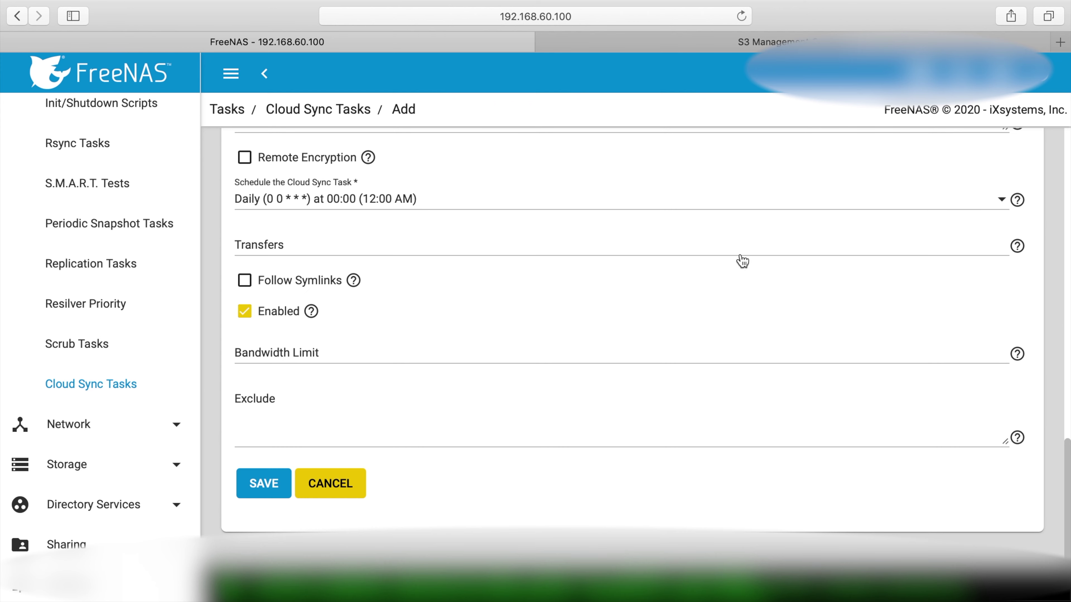
click(252, 160)
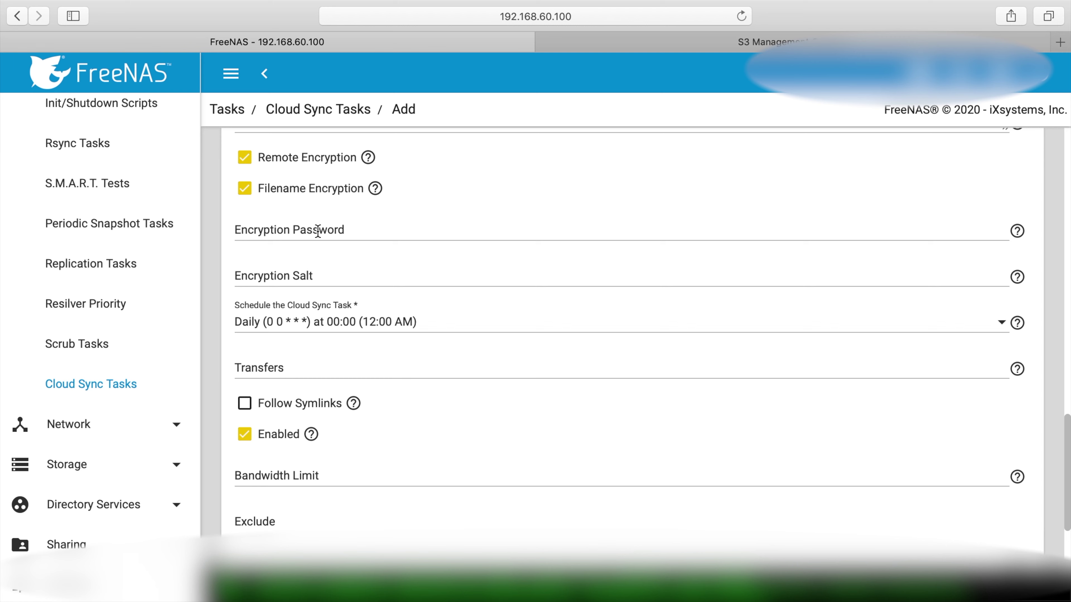
click(317, 232)
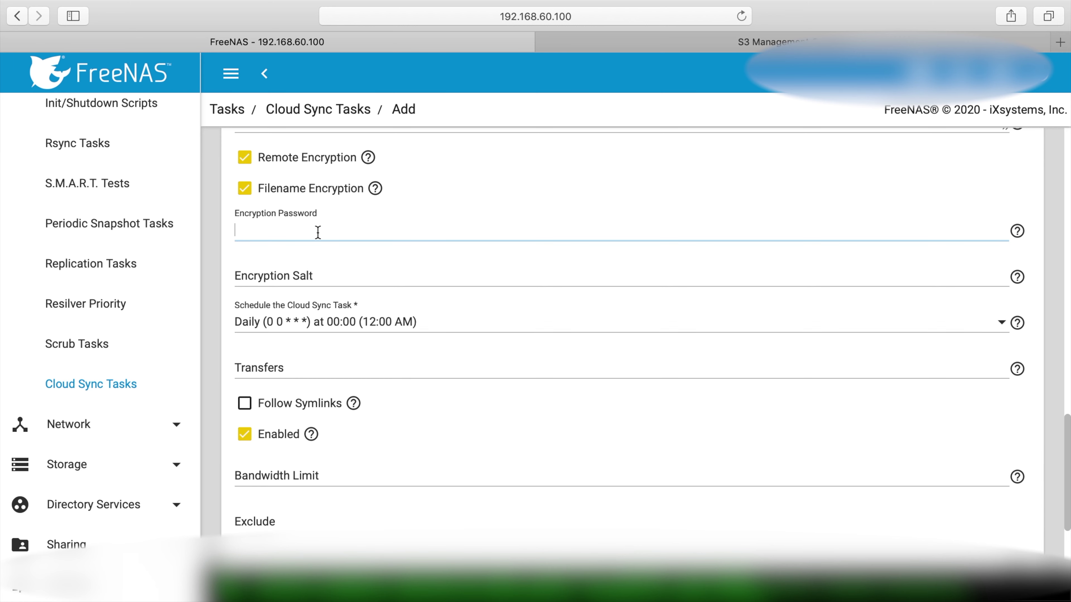
text(1234)
click(314, 272)
text(1234)
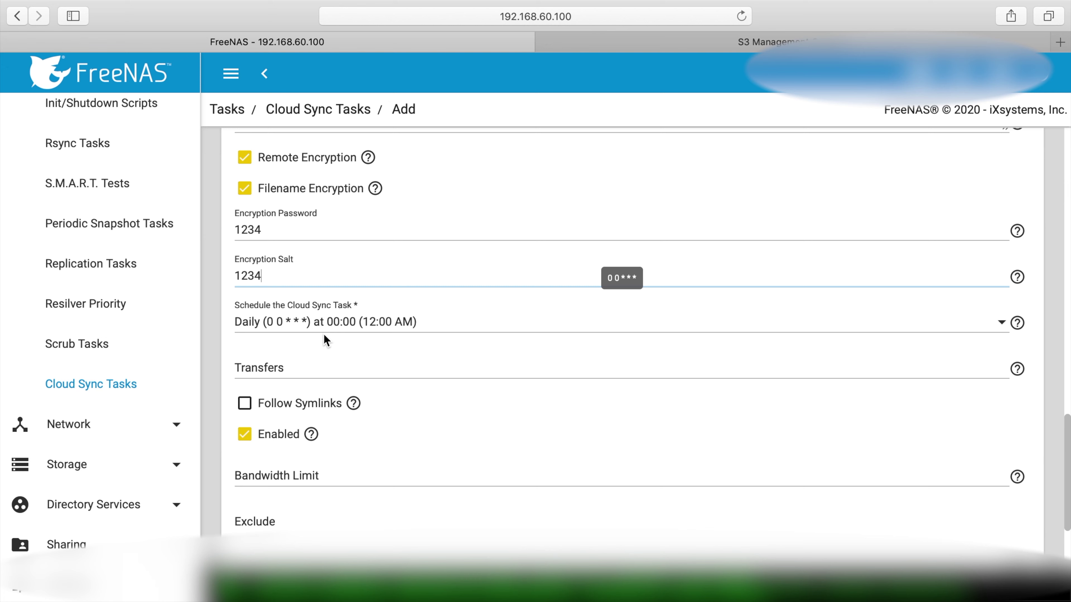
Set Transfers to 8 and leave the Bandwidth Limit empty
click(270, 372)
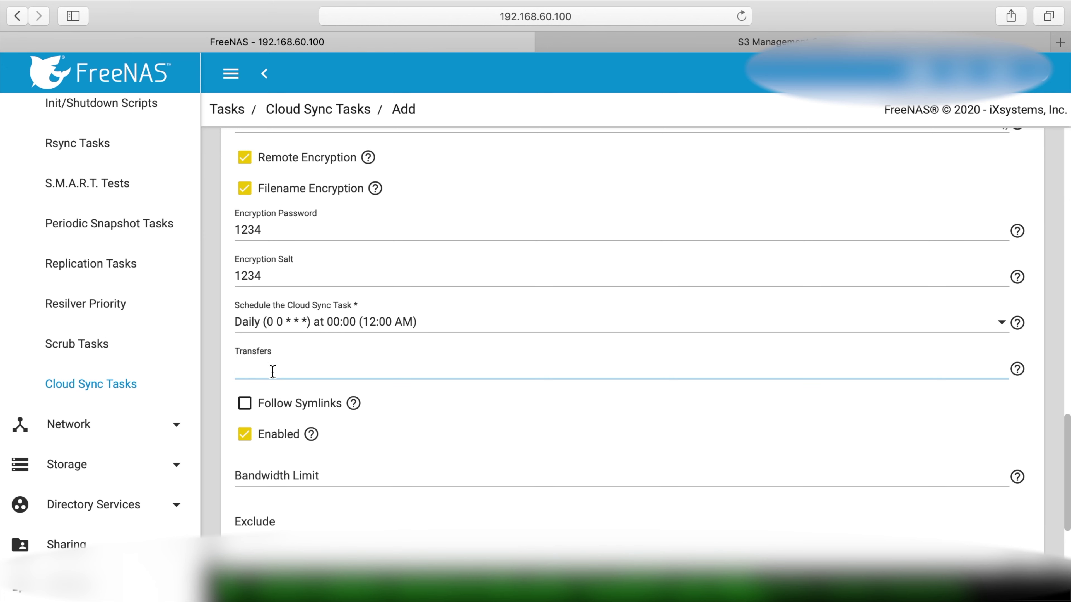
text(8)
click(336, 472)
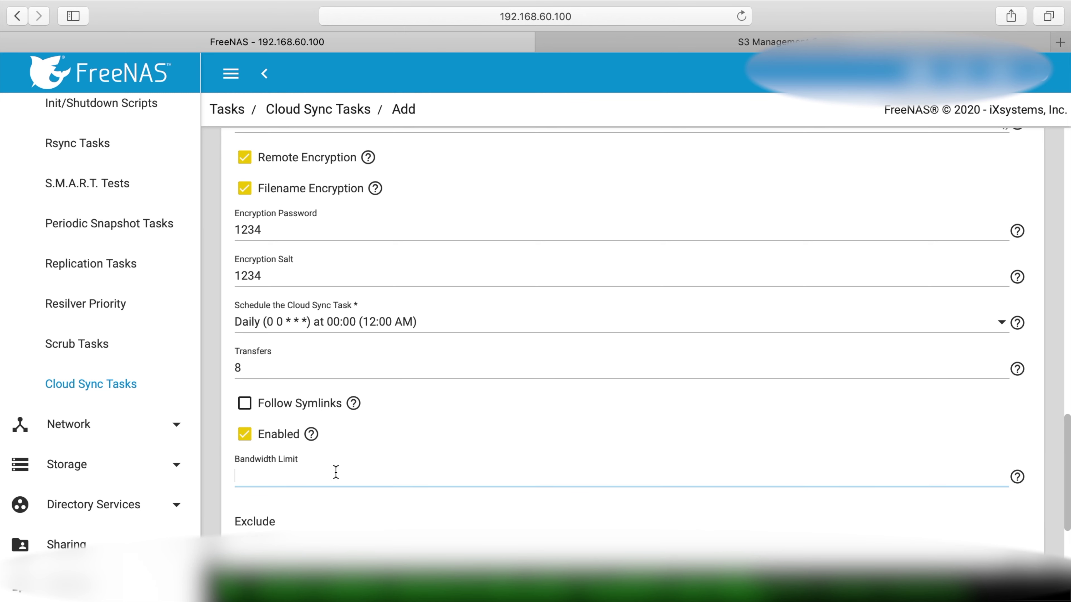
text(10240)
key(BackSpace)
key(BackSpace)
key(BackSpace)
key(BackSpace)
key(BackSpace)
scroll(371, 498, down, 1)
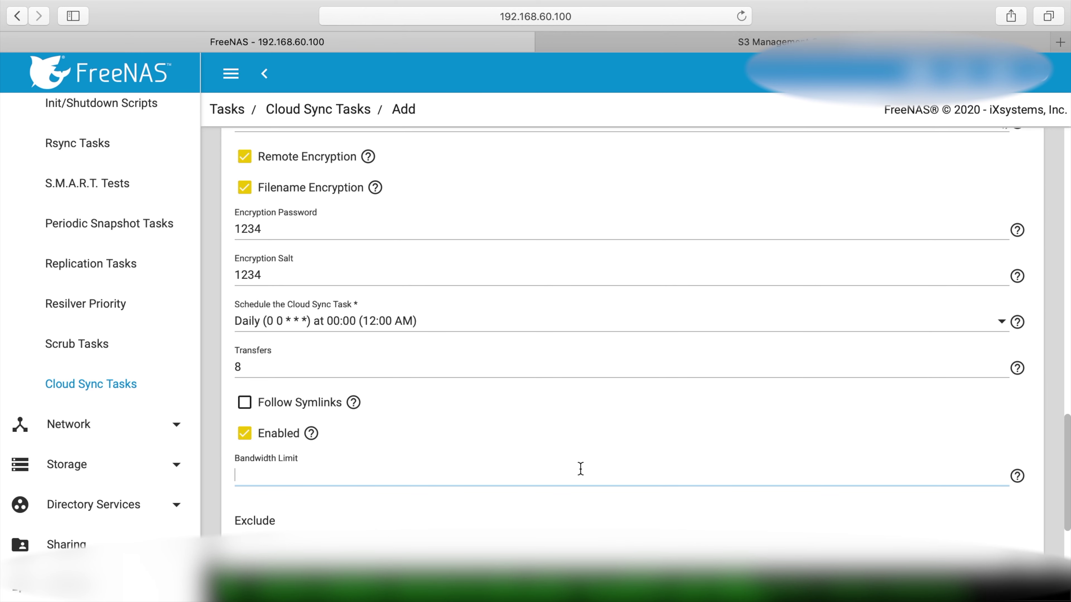
scroll(944, 514, down, 3)
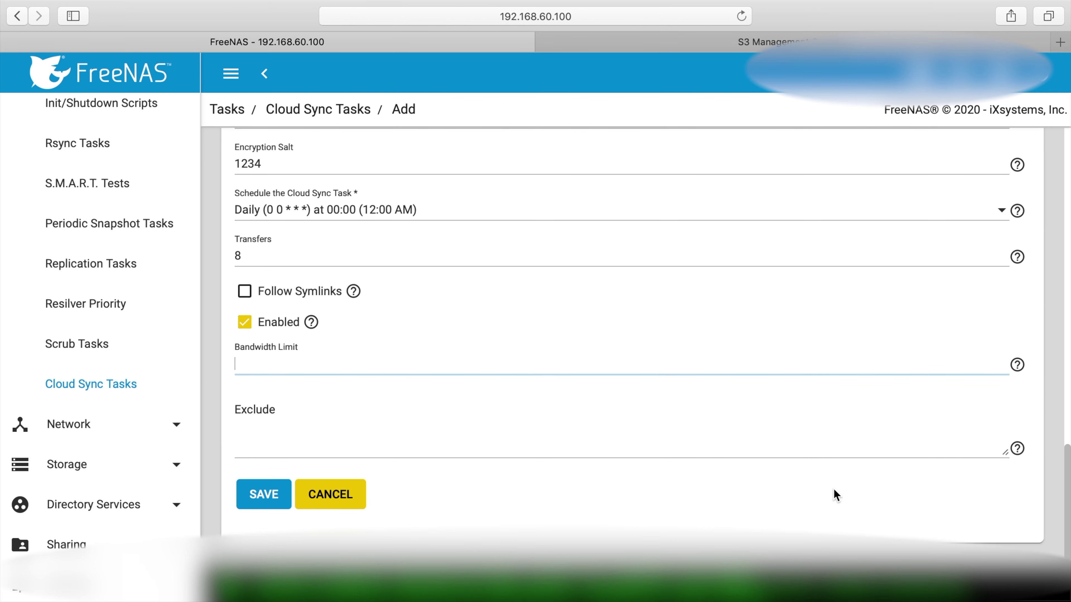
Save the test cloud sync task and run it immediately
click(257, 489)
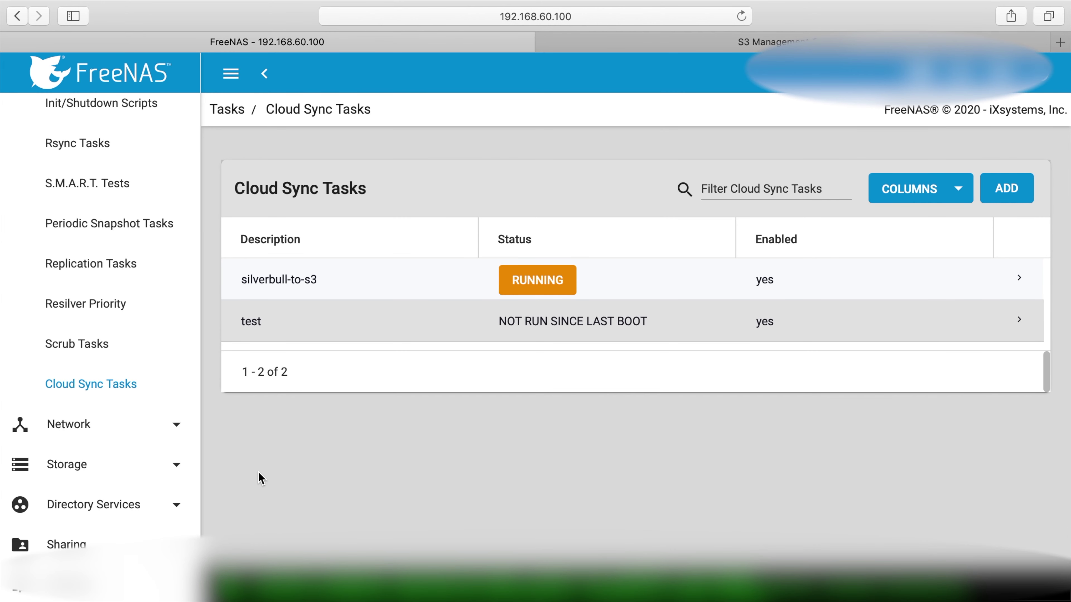
click(521, 341)
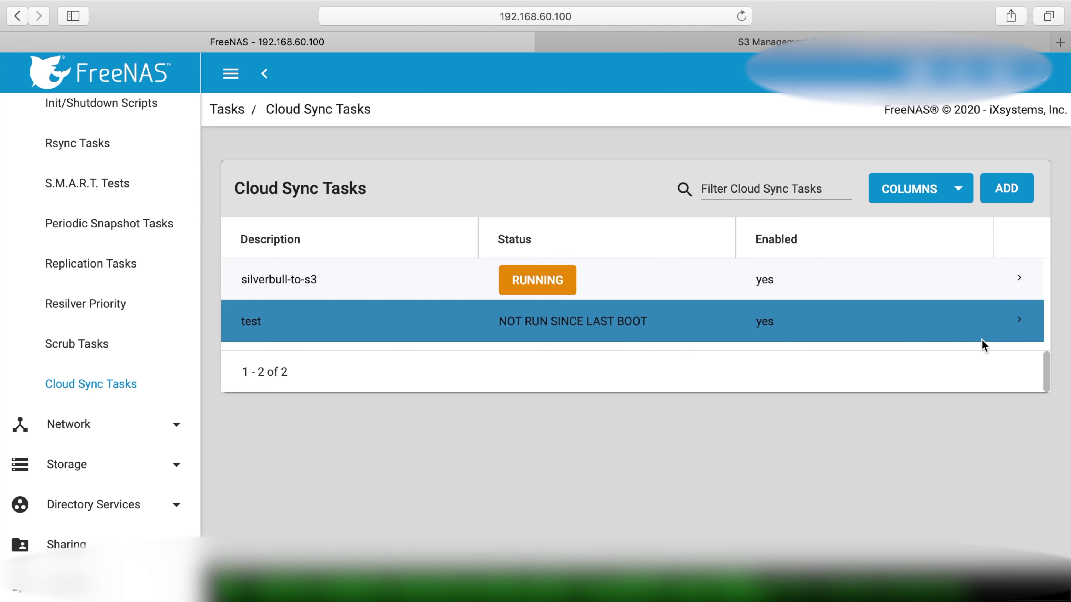
click(1018, 322)
scroll(370, 482, down, 4)
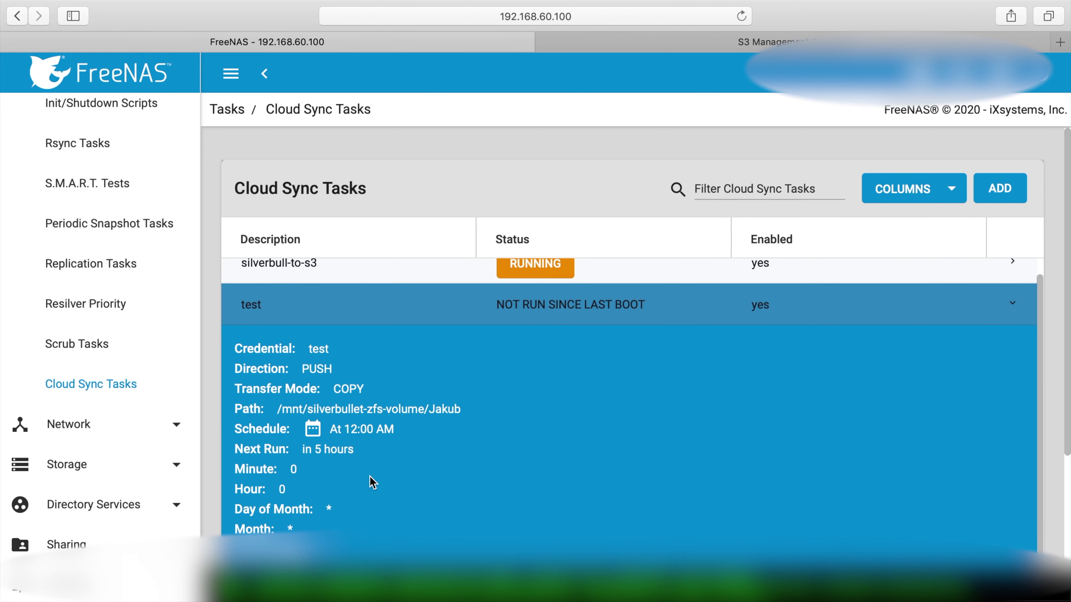
scroll(310, 530, up, 3)
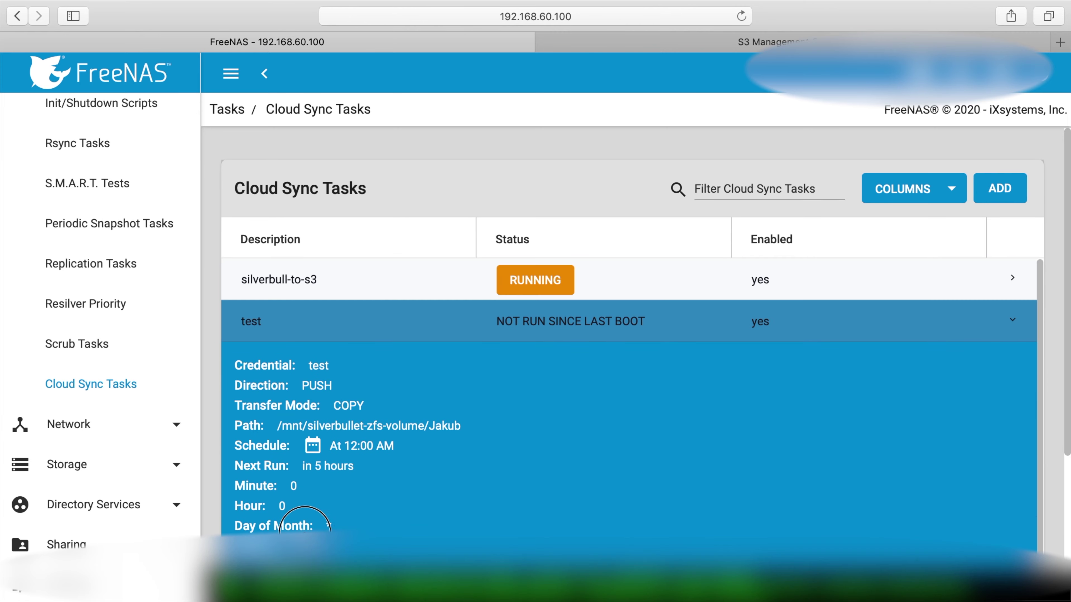
scroll(742, 342, down, 5)
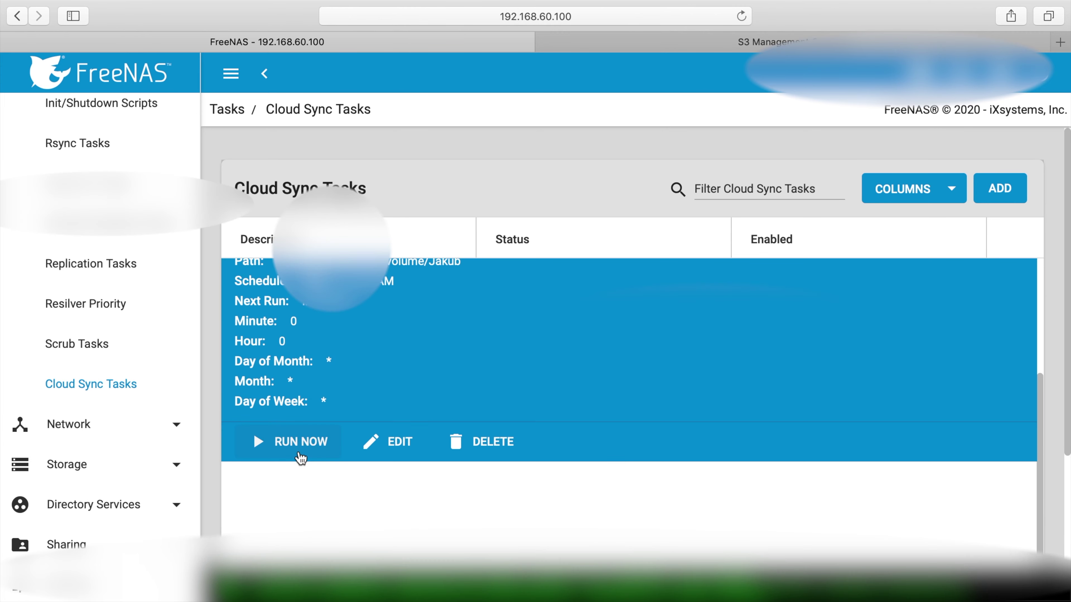
scroll(298, 454, up, 5)
key(ctrl+super+f)
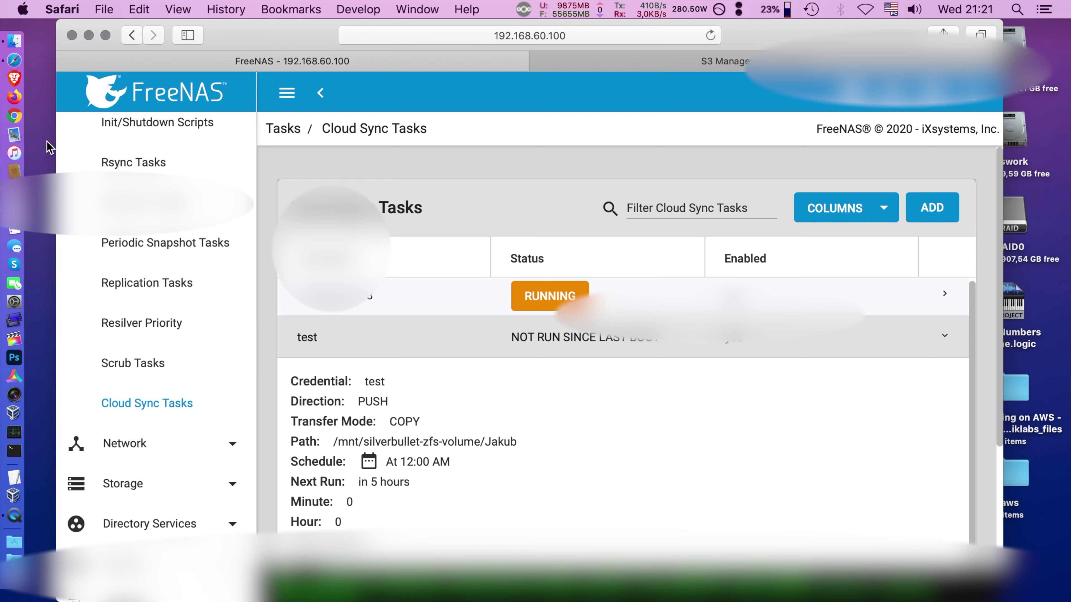
click(314, 489)
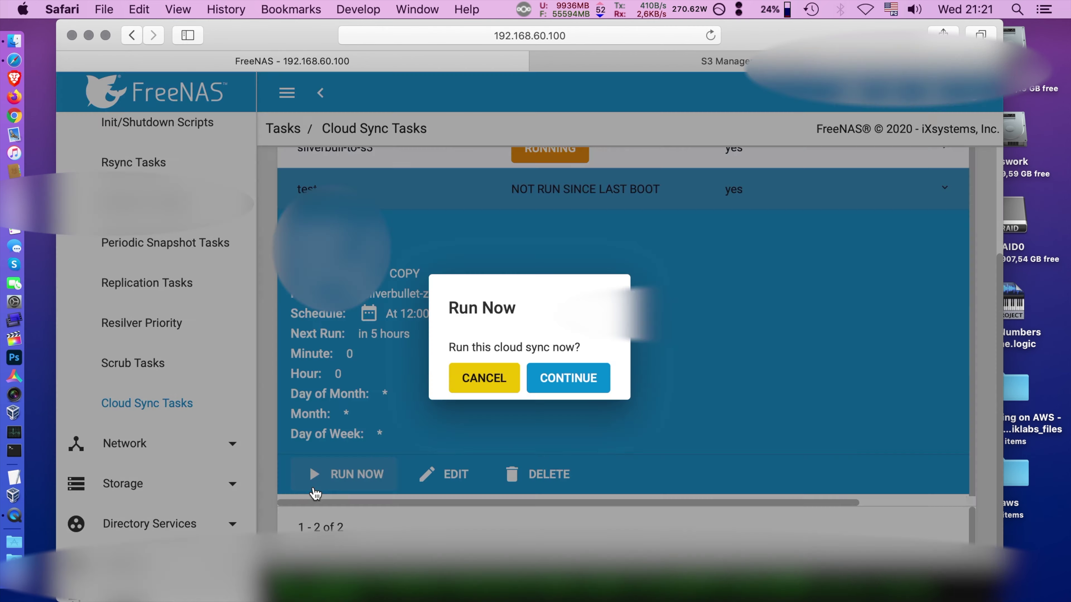
click(568, 378)
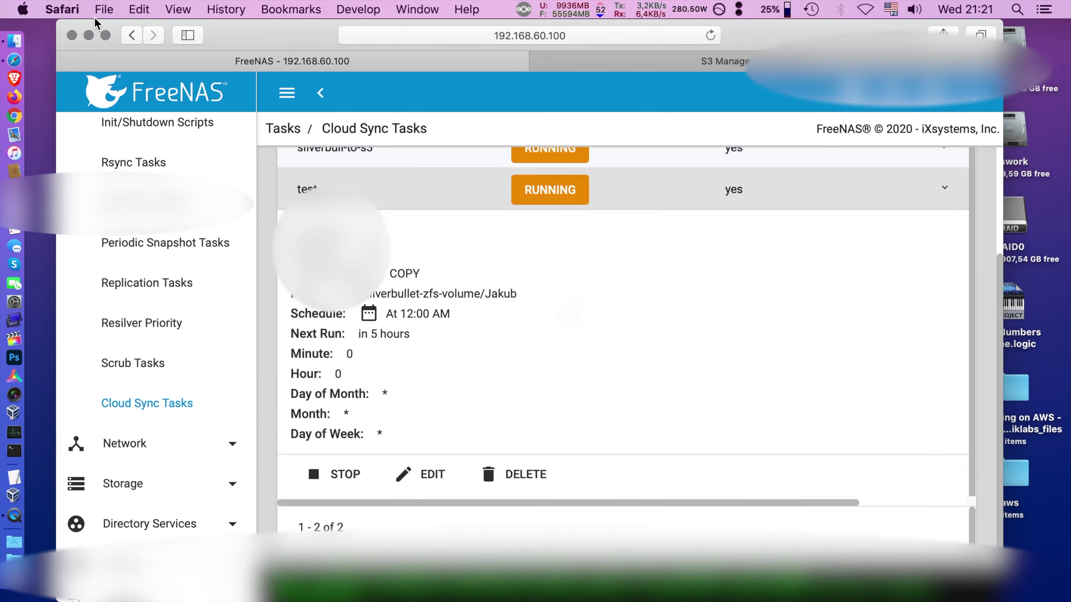
key(ctrl+super+f)
Watch the test task's progress and review its SUCCESS logs
click(1020, 173)
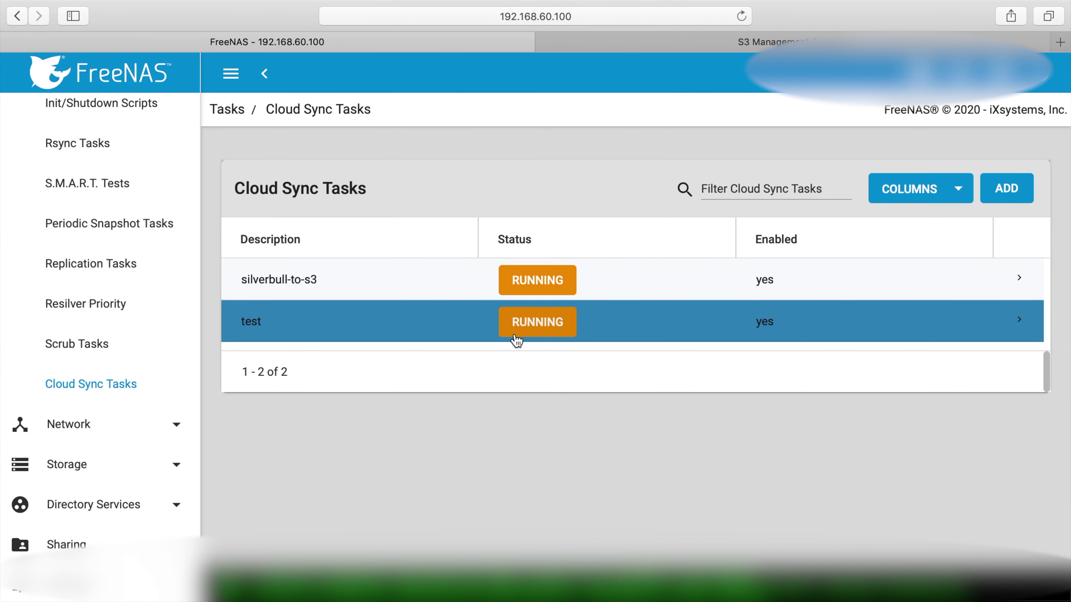
click(517, 333)
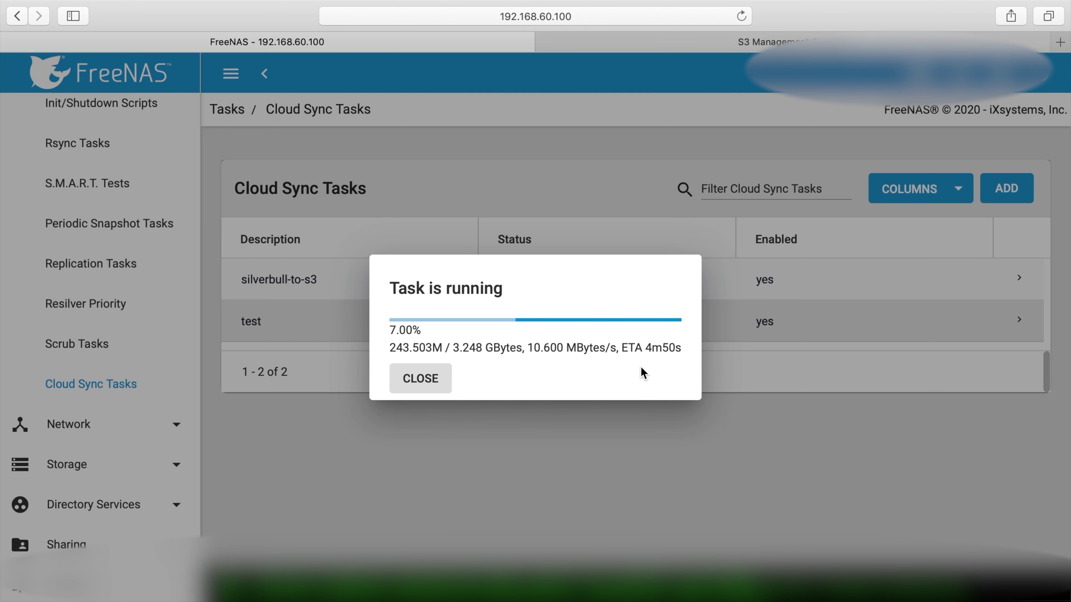
click(636, 228)
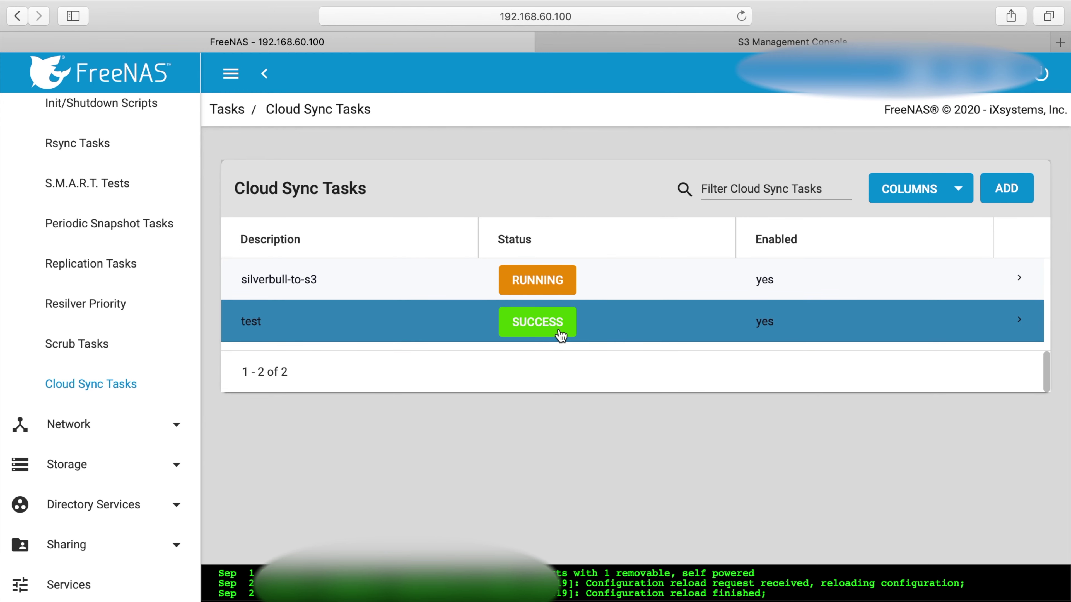
click(571, 329)
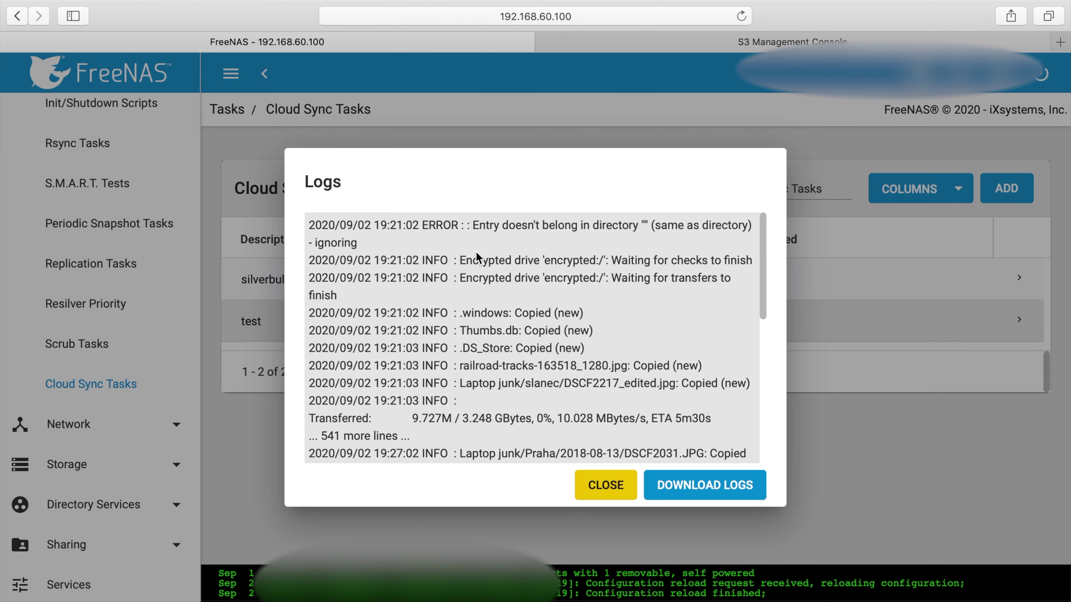
drag(766, 263, 756, 425)
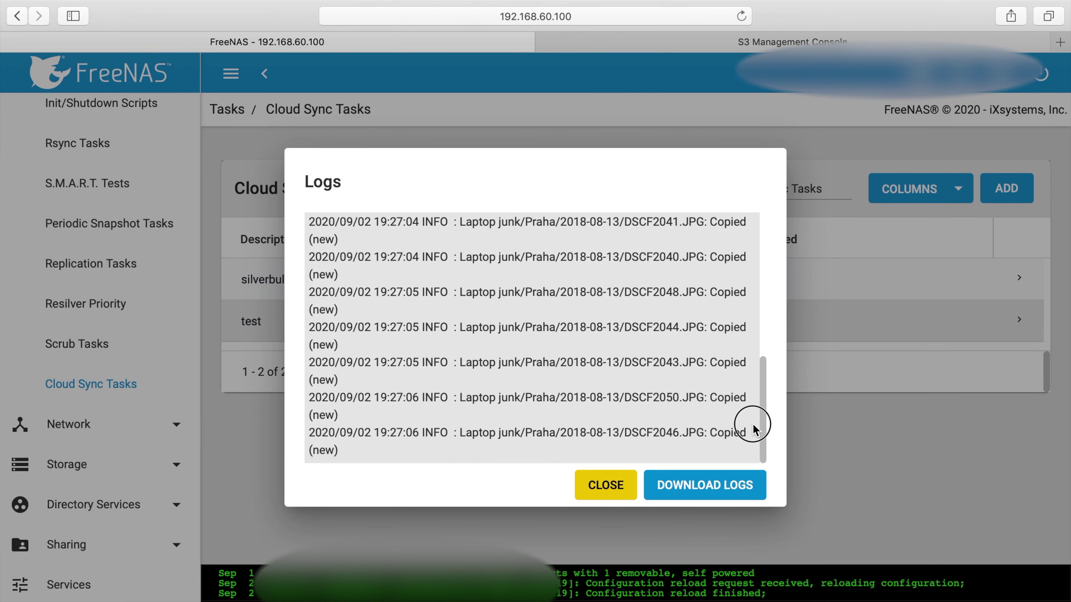
click(606, 483)
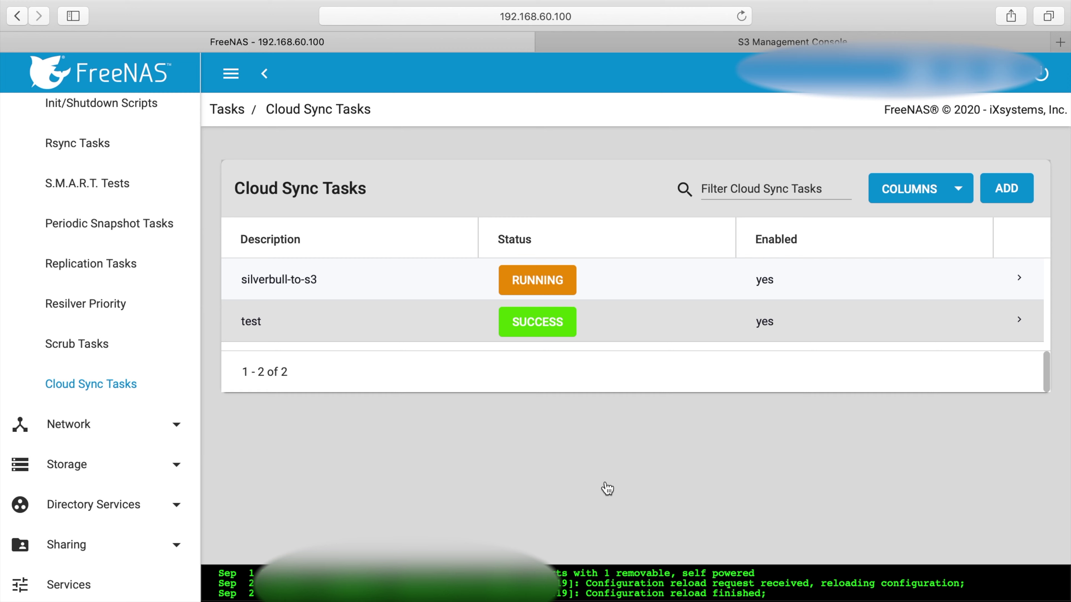
click(777, 42)
Browse into the test folder's encrypted subfolders m4v07kfuc1ql31khuvanh86arc and 2igrdtk20enjfv5s9a0gel2pvo
click(146, 258)
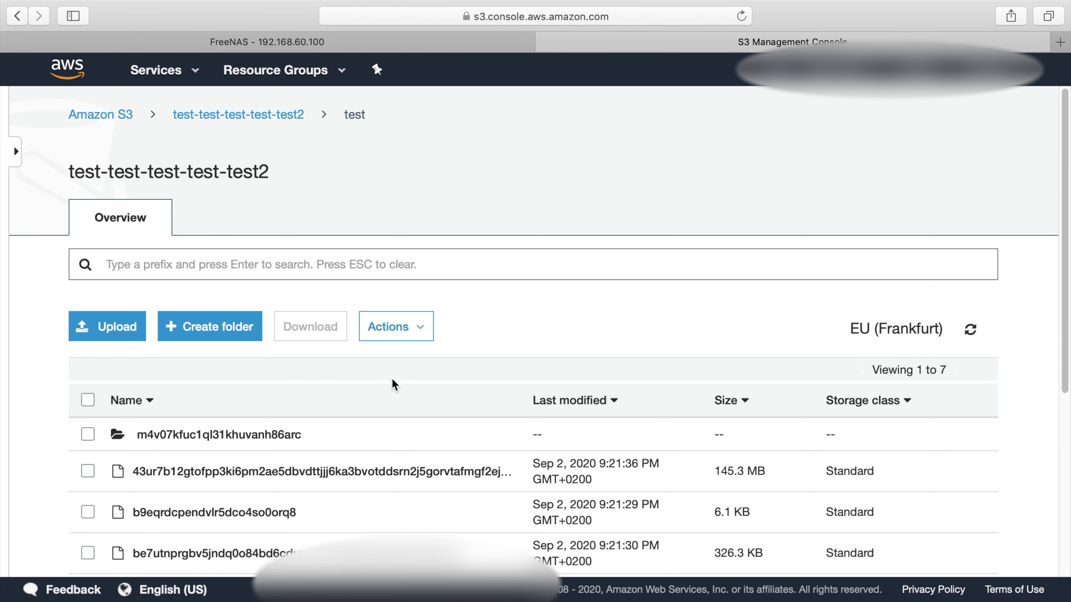
scroll(421, 418, down, 5)
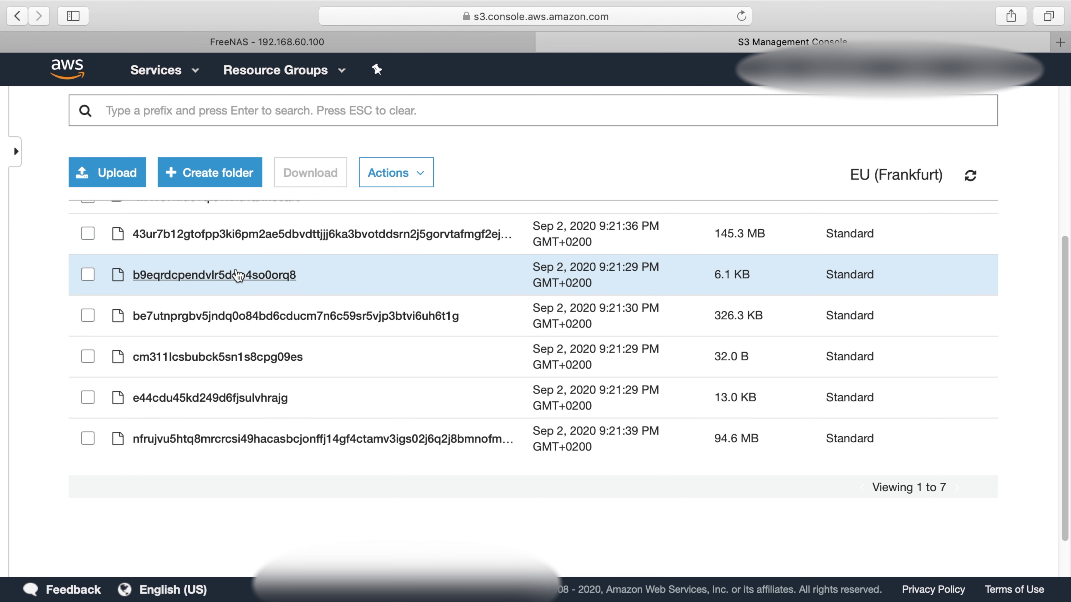
scroll(1034, 350, up, 6)
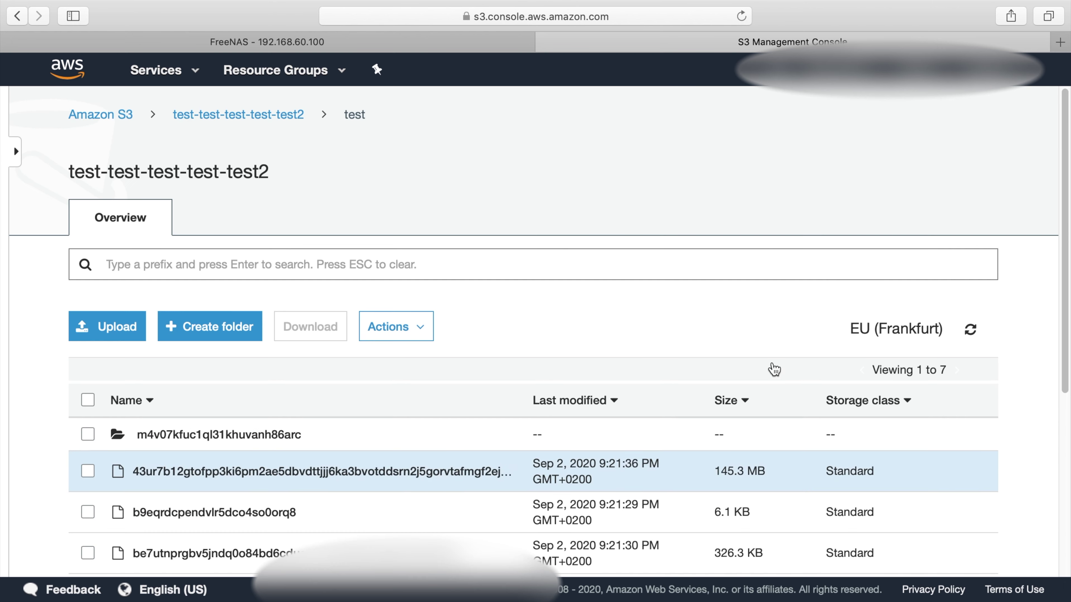
click(283, 430)
scroll(316, 434, down, 3)
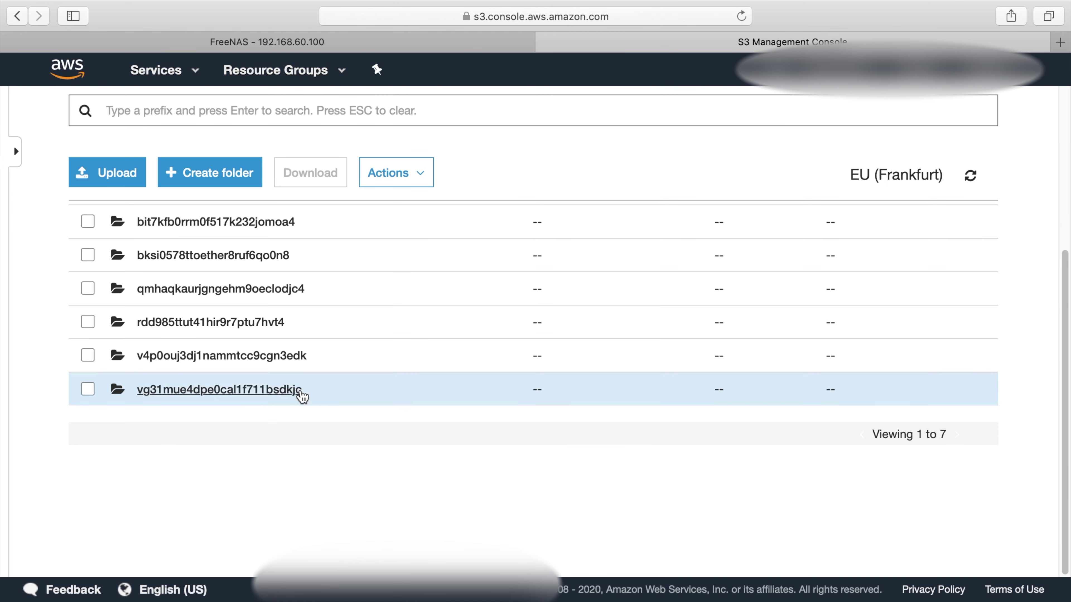
scroll(301, 394, up, 3)
click(179, 435)
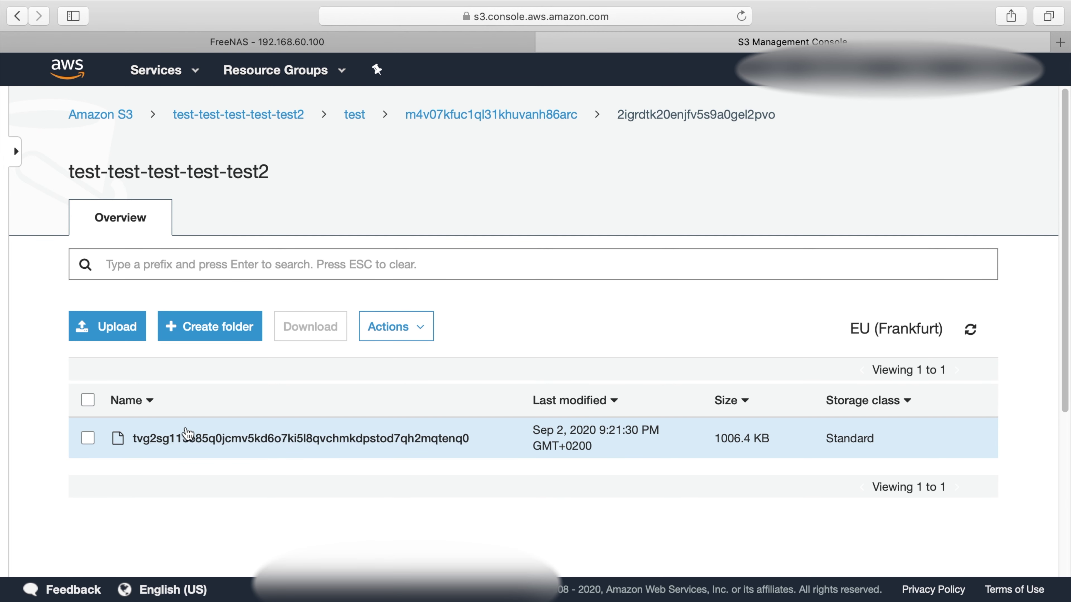
Download the encrypted 1006.4 KB backup object and check it in Downloads
click(173, 437)
click(168, 275)
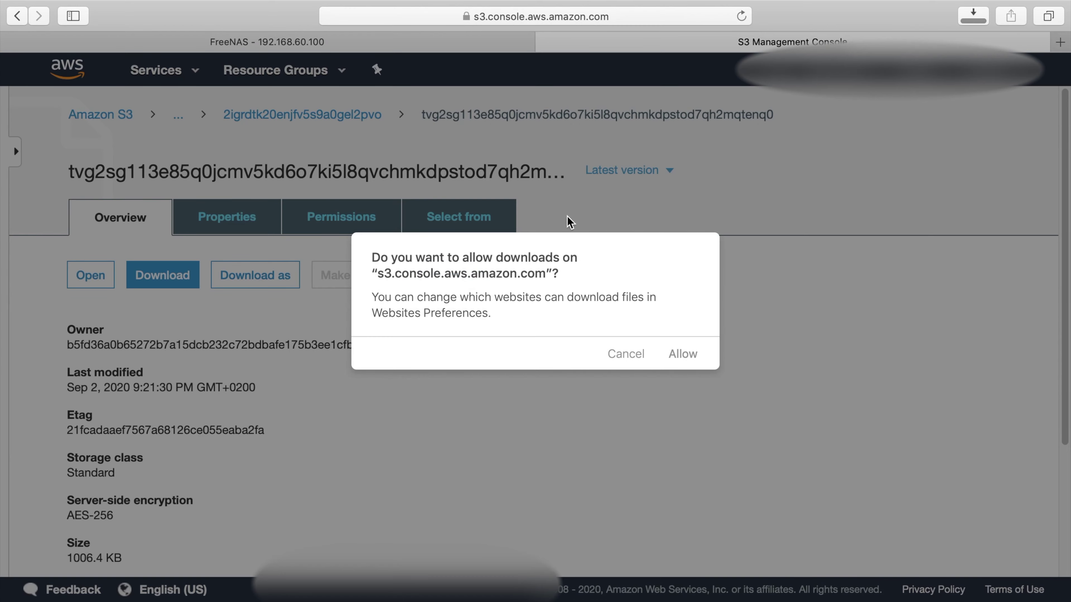
click(685, 354)
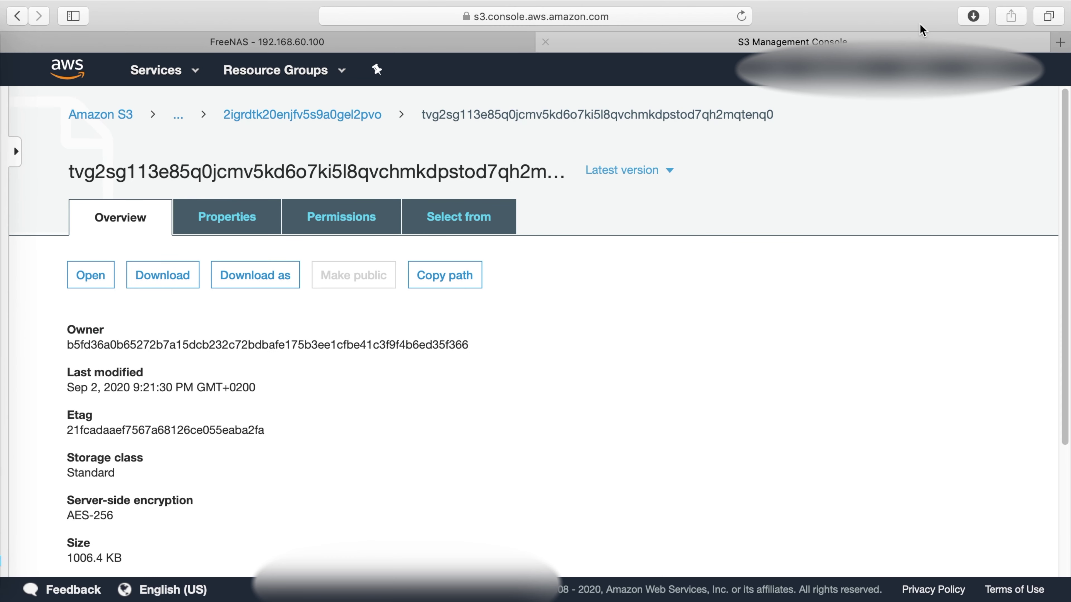
click(975, 15)
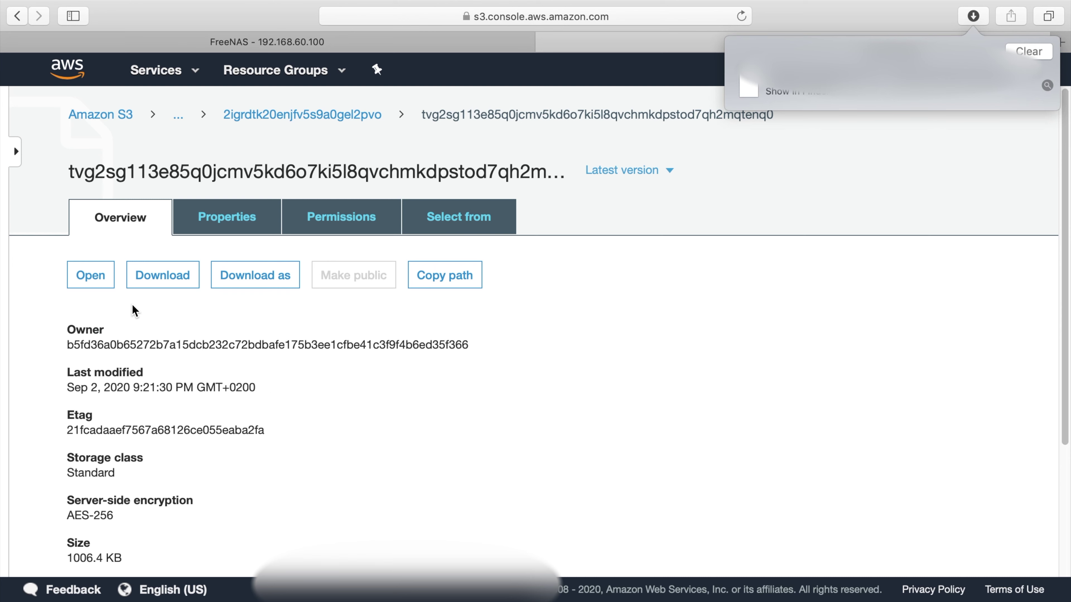
Look over the nc_data objects in silverbullet-s3-backup without changing anything, then return to FreeNAS
click(127, 114)
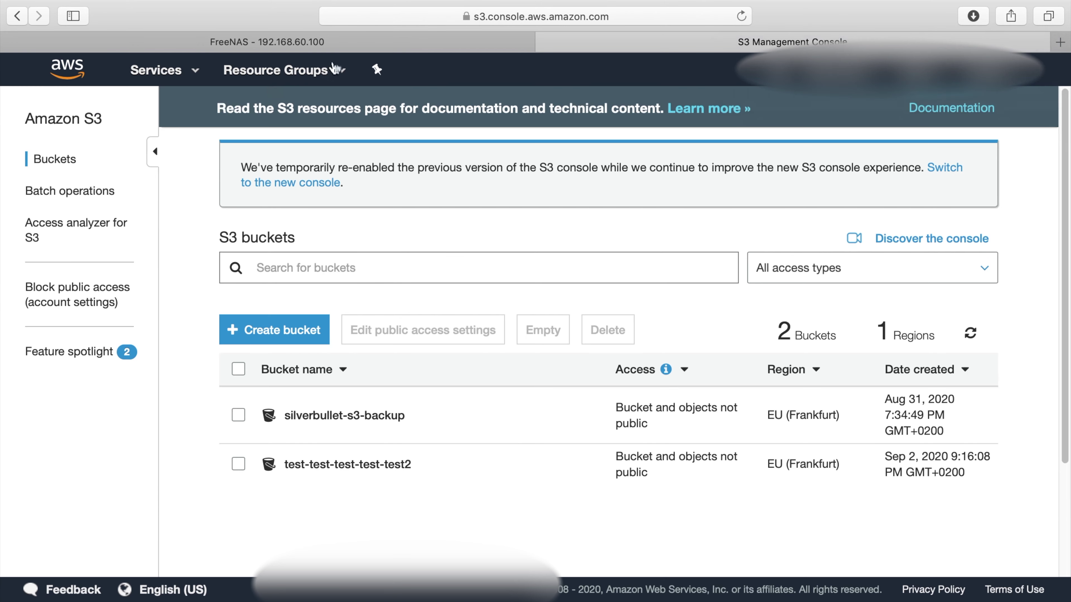
click(327, 46)
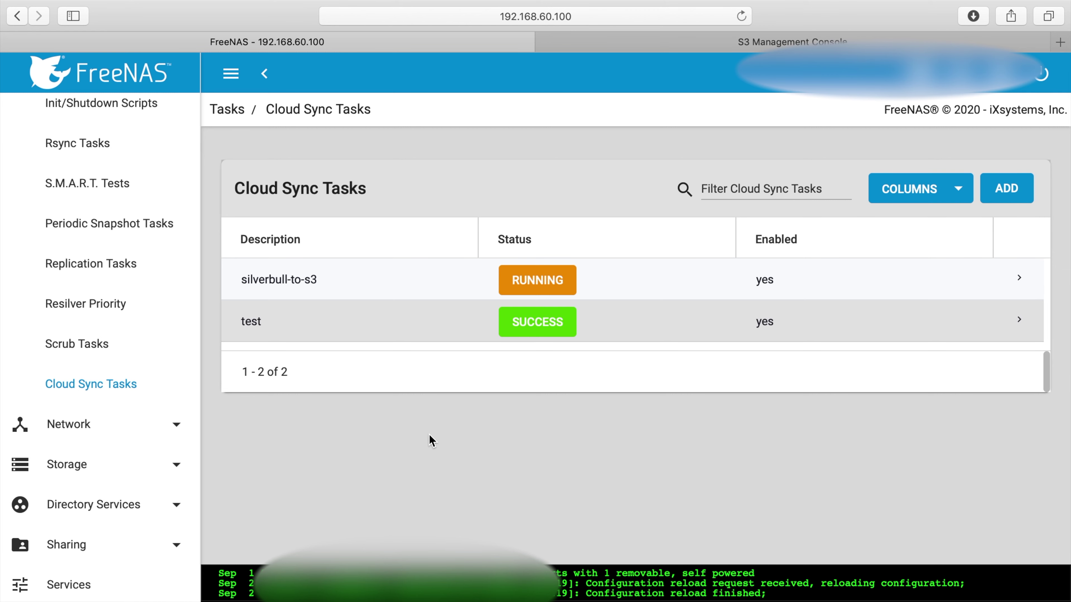
click(706, 42)
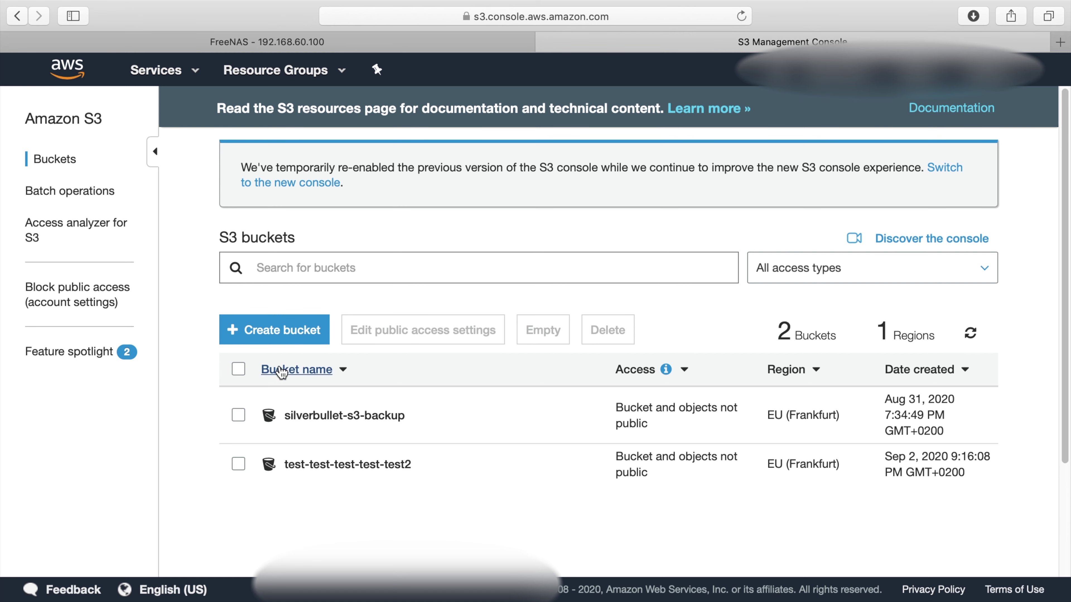
click(364, 417)
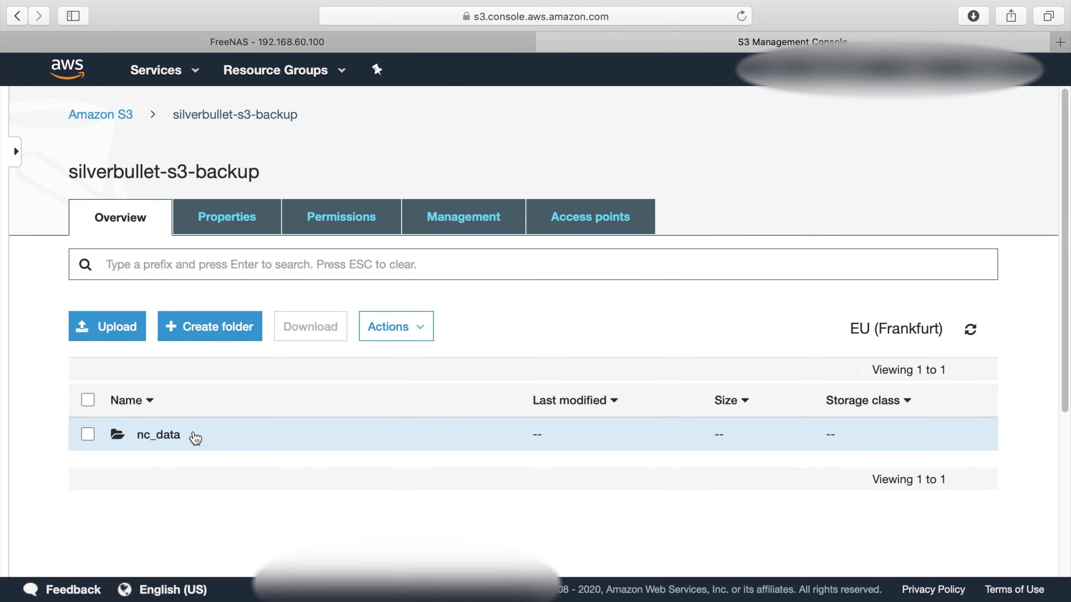
click(142, 436)
scroll(370, 448, down, 20)
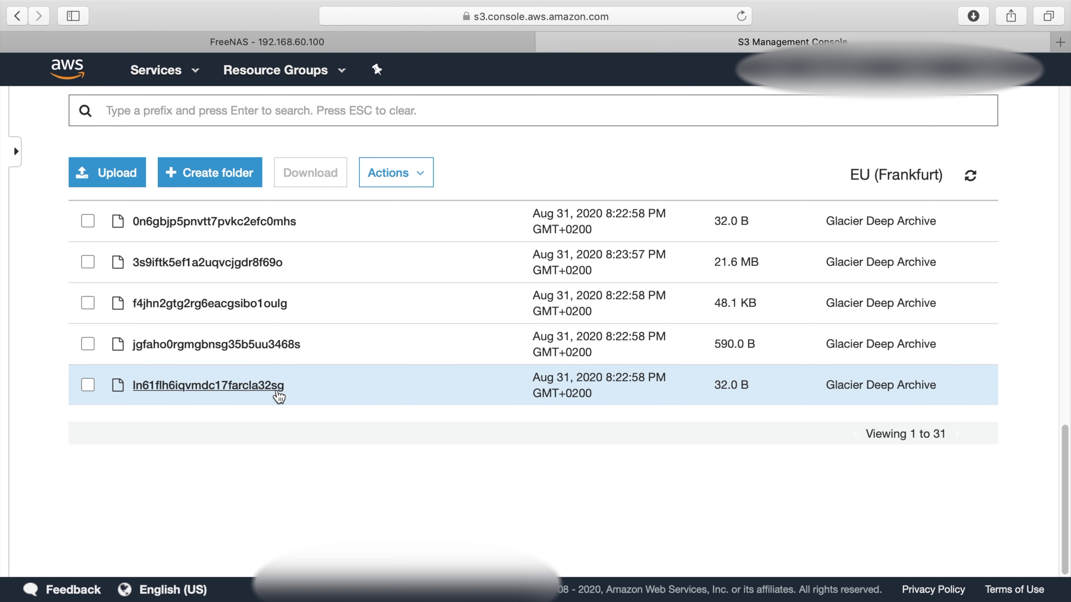
click(87, 386)
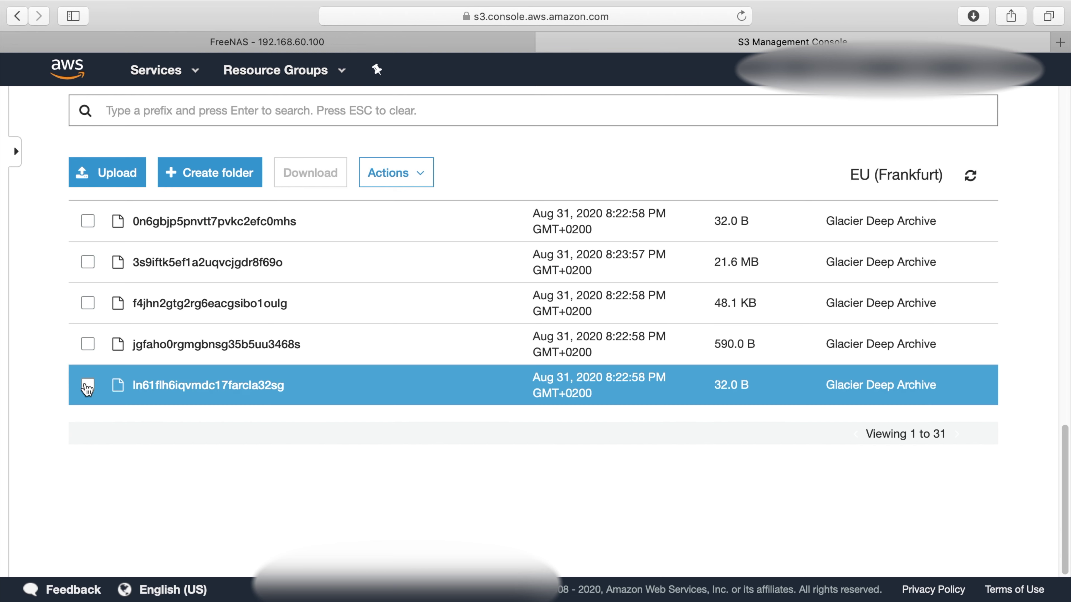
click(390, 185)
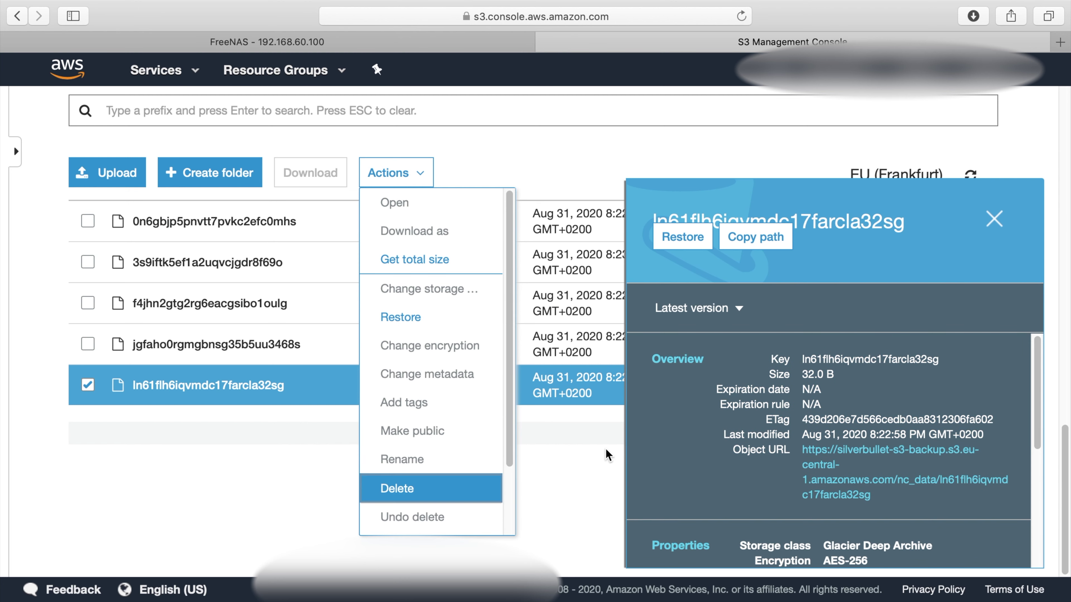
click(596, 468)
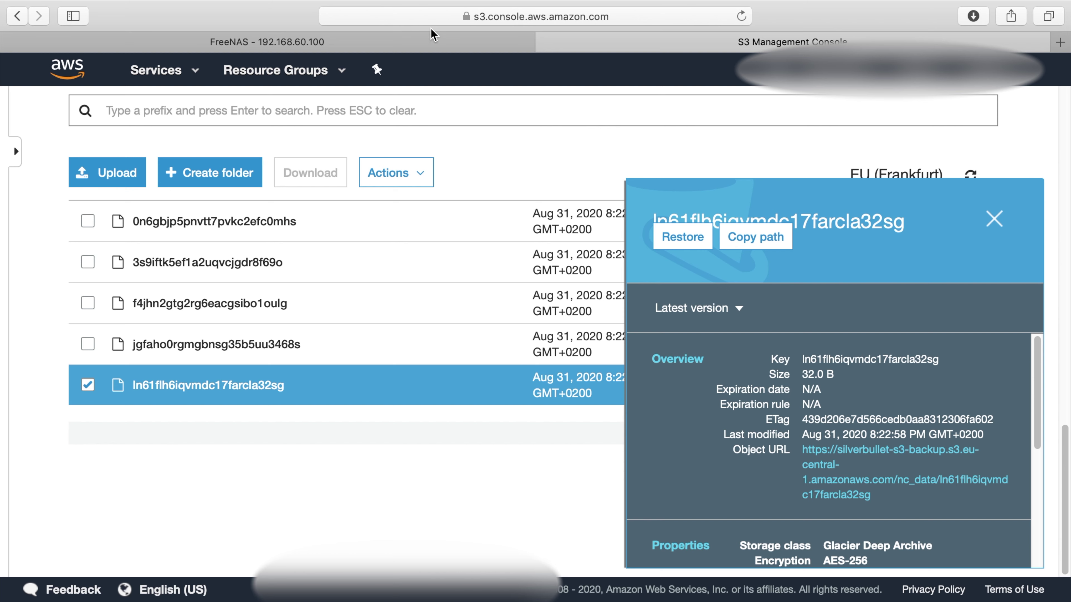
click(424, 44)
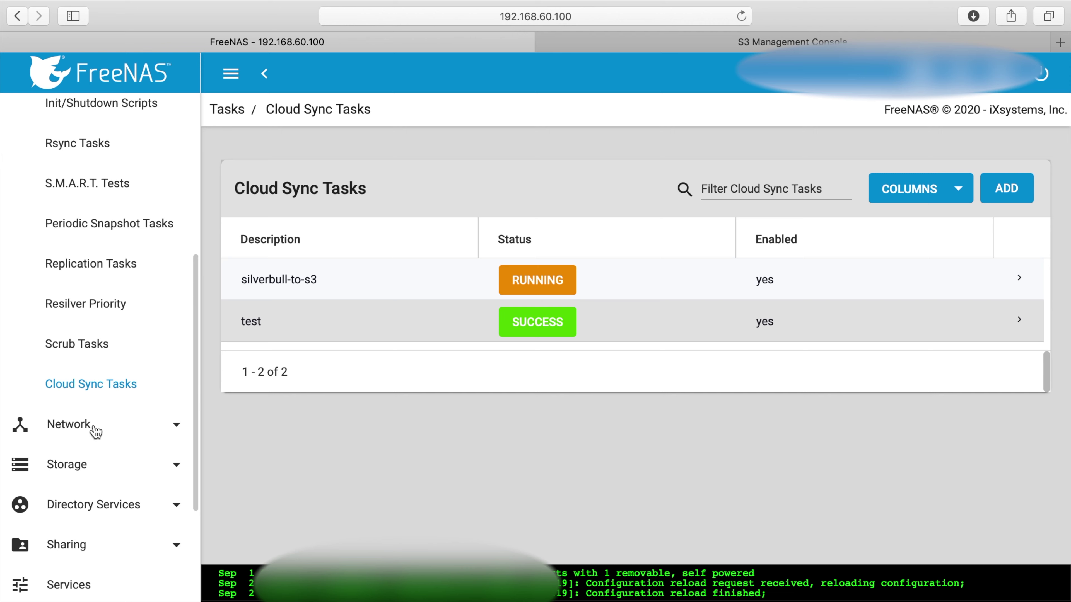
Go to Storage > Pools and zoom the page out so the pool's options menu fits
click(87, 466)
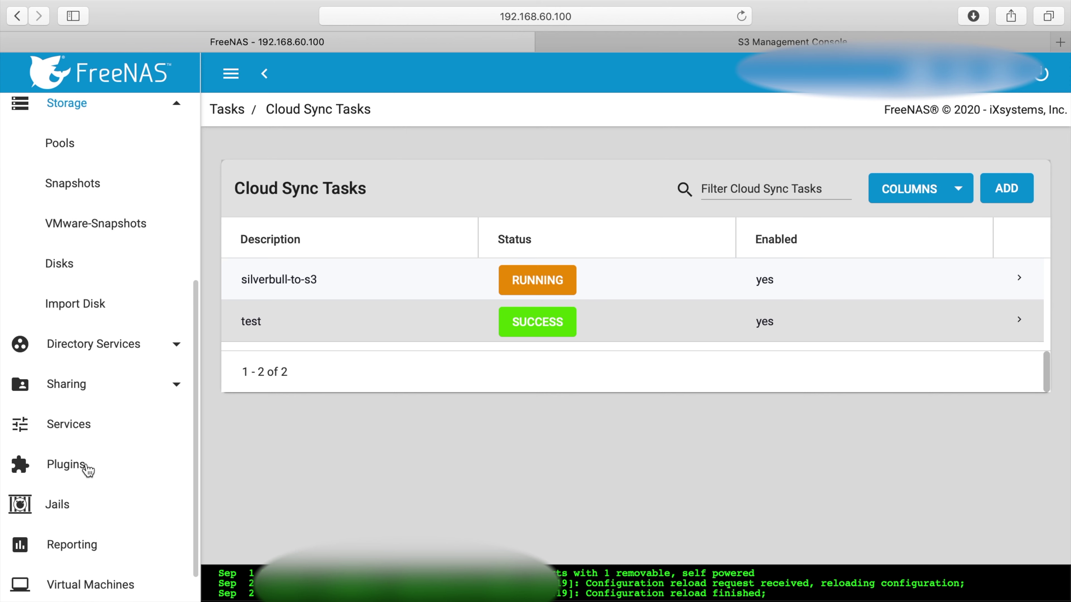
click(68, 146)
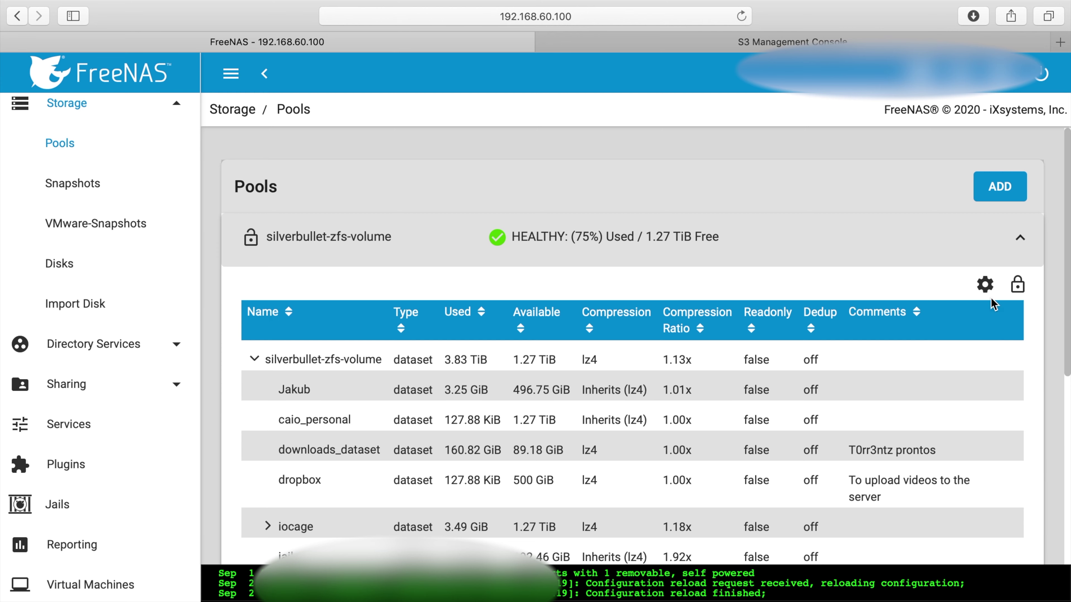
click(986, 287)
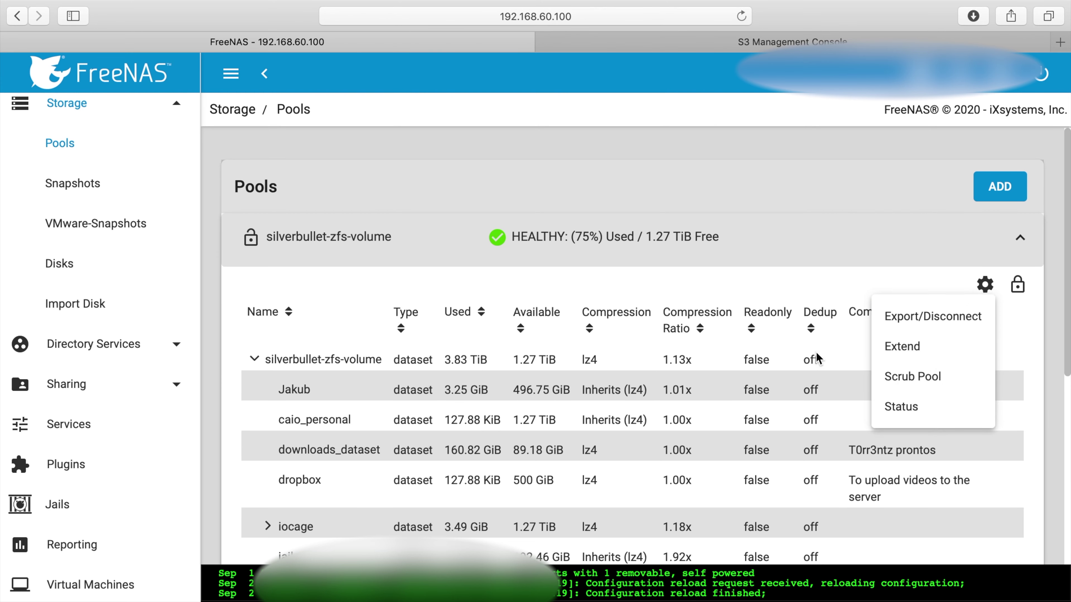
click(859, 359)
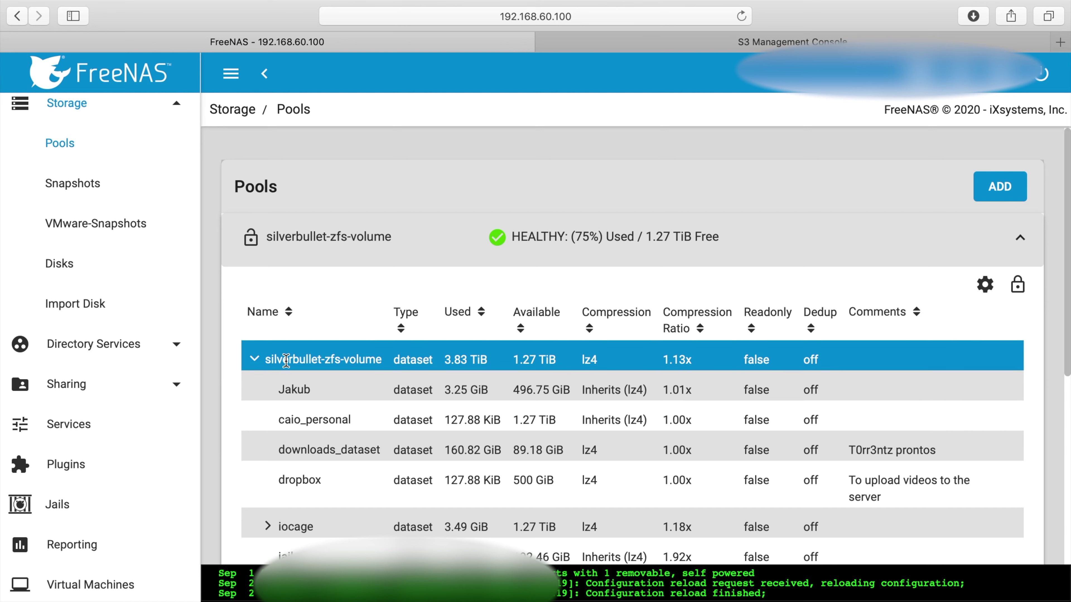
right_click(997, 361)
click(771, 363)
click(519, 386)
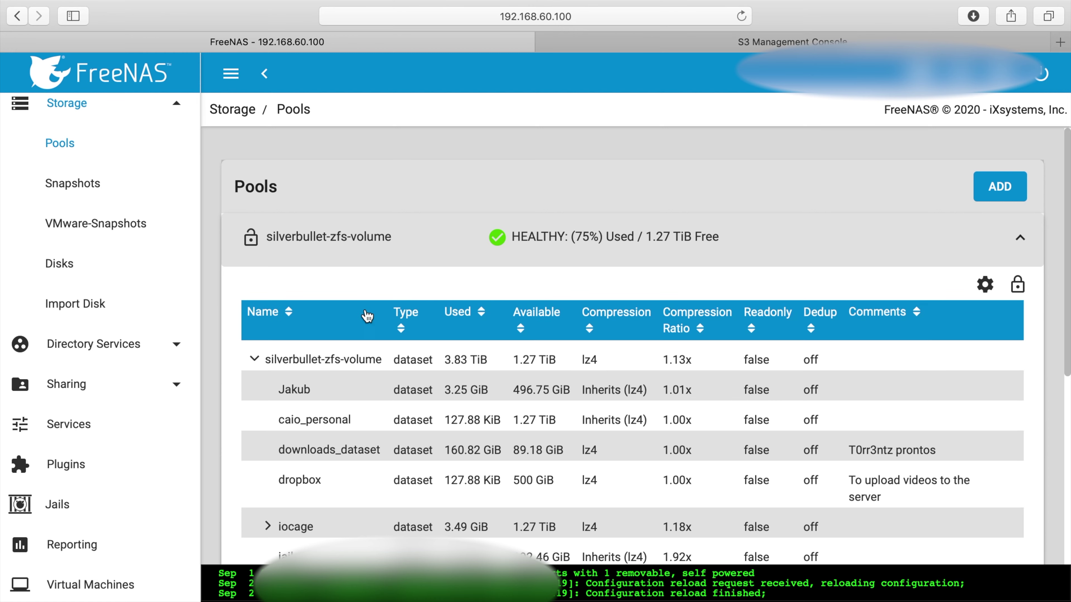
key(super+minus)
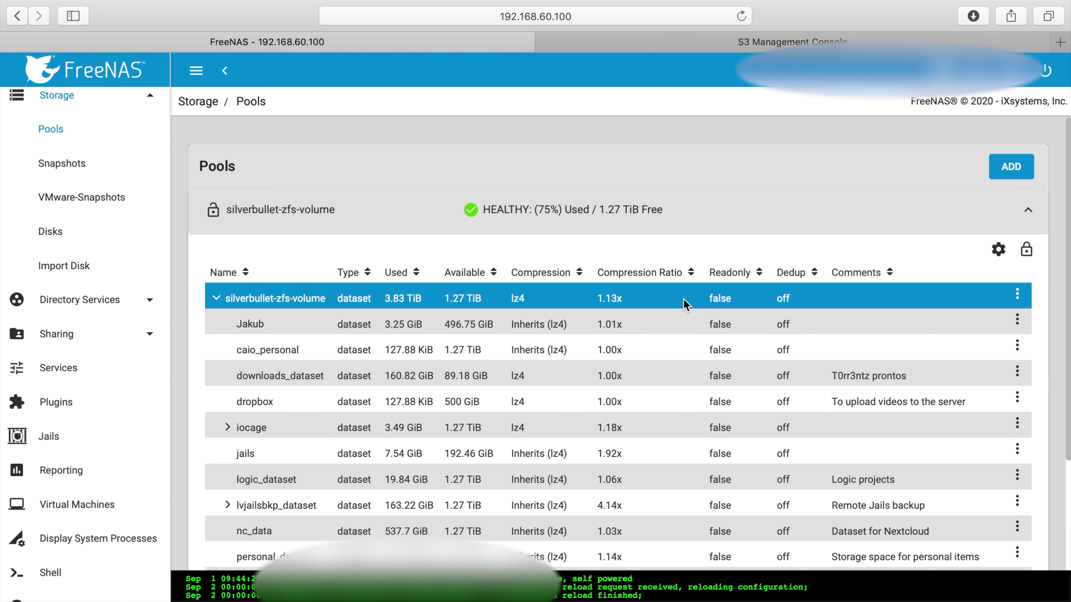
Add a dataset named test_restore to silverbullet-zfs-volume and save it
click(1016, 295)
click(994, 322)
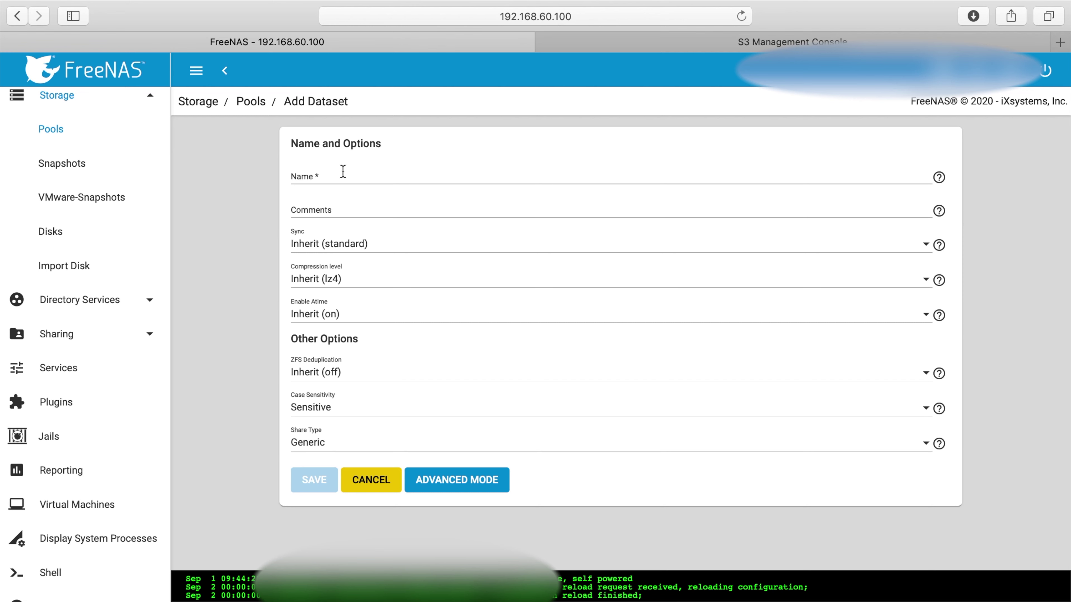
click(343, 171)
text(test_restore)
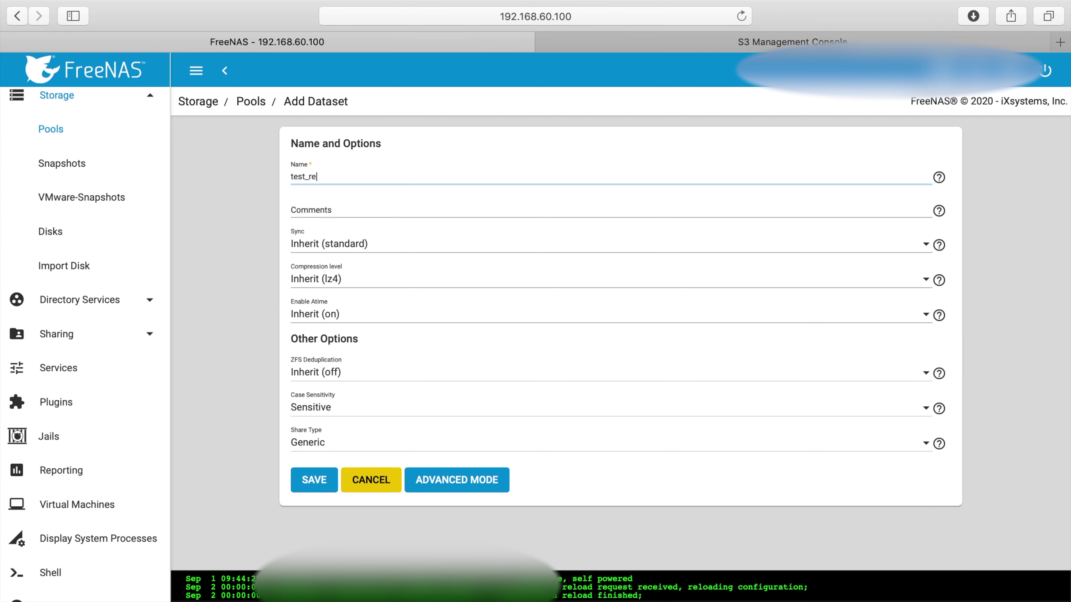
click(313, 477)
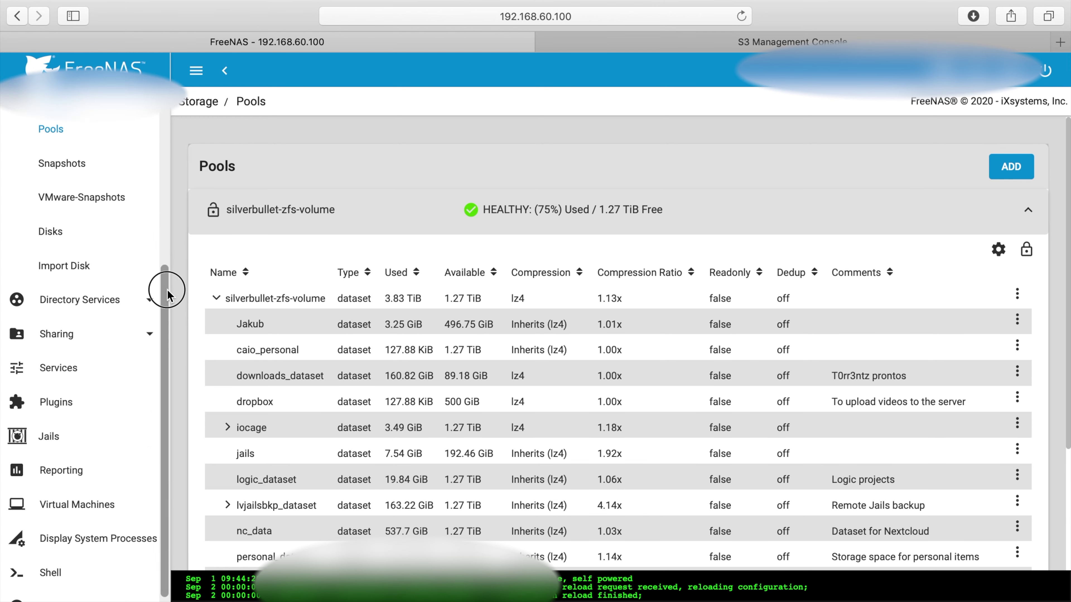
drag(167, 286, 167, 167)
Start a new cloud sync task with direction PULL and the test (S3) credential
click(71, 227)
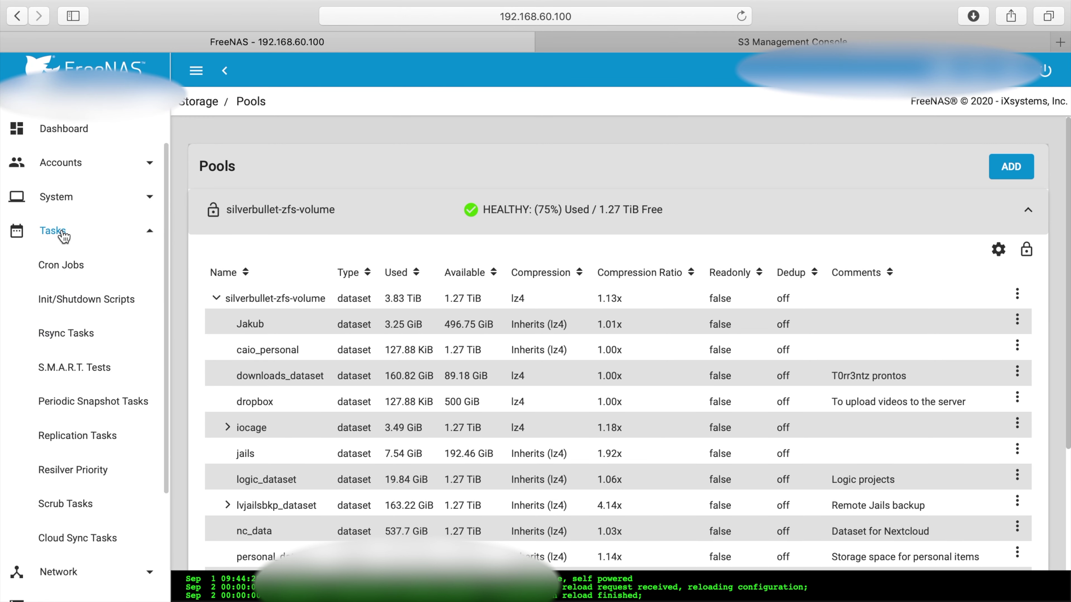
click(78, 544)
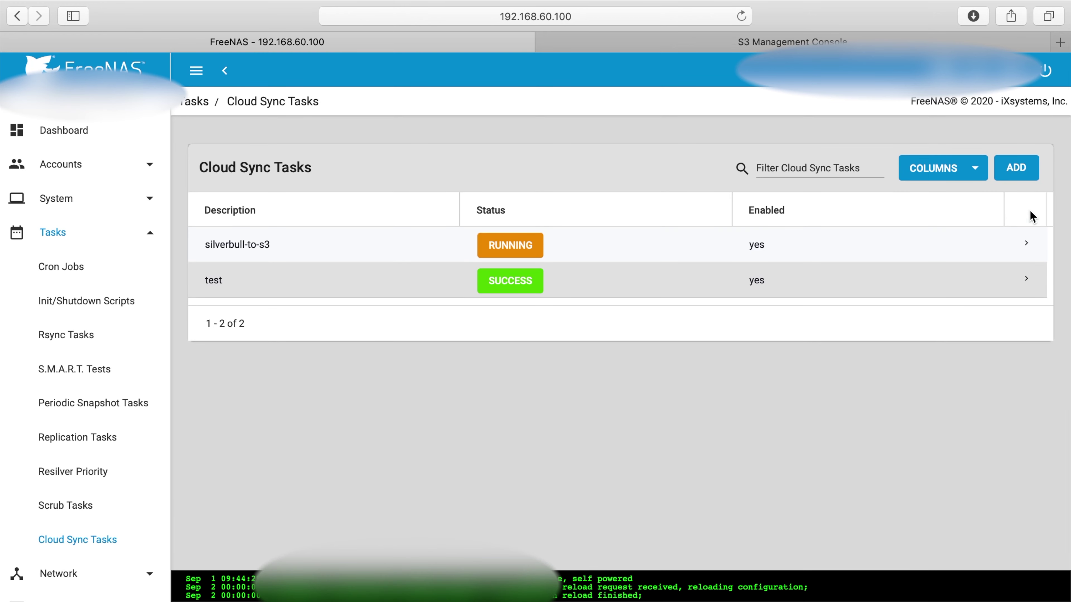
click(1015, 168)
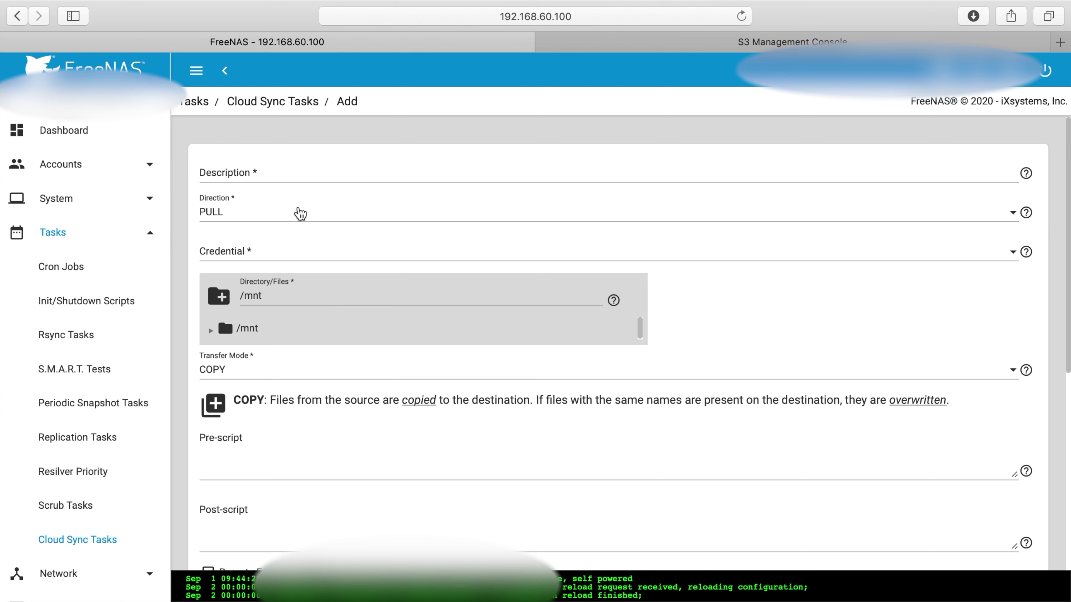
click(299, 174)
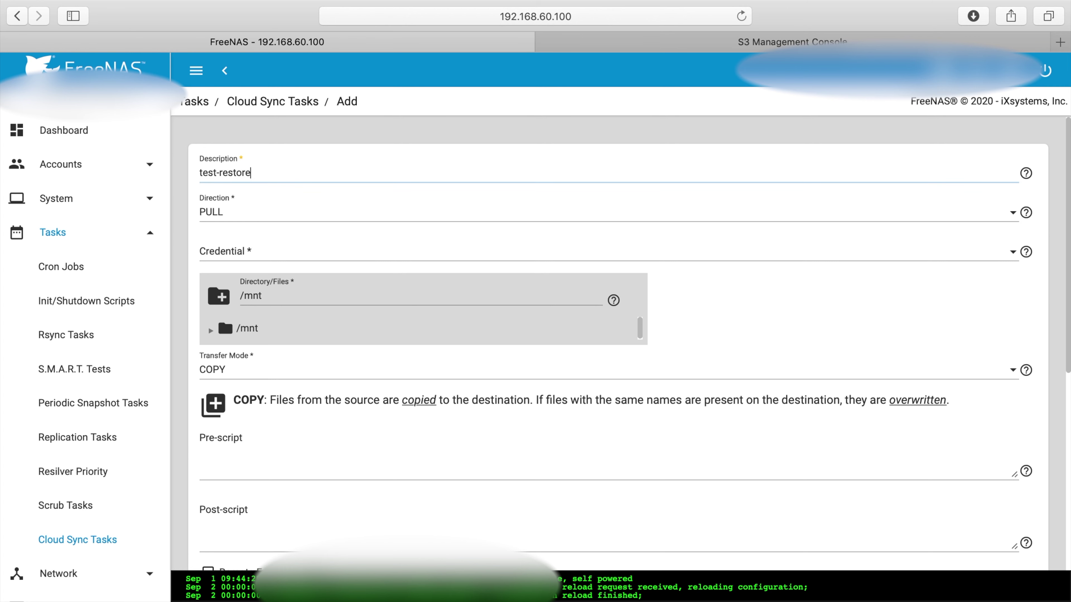
click(253, 210)
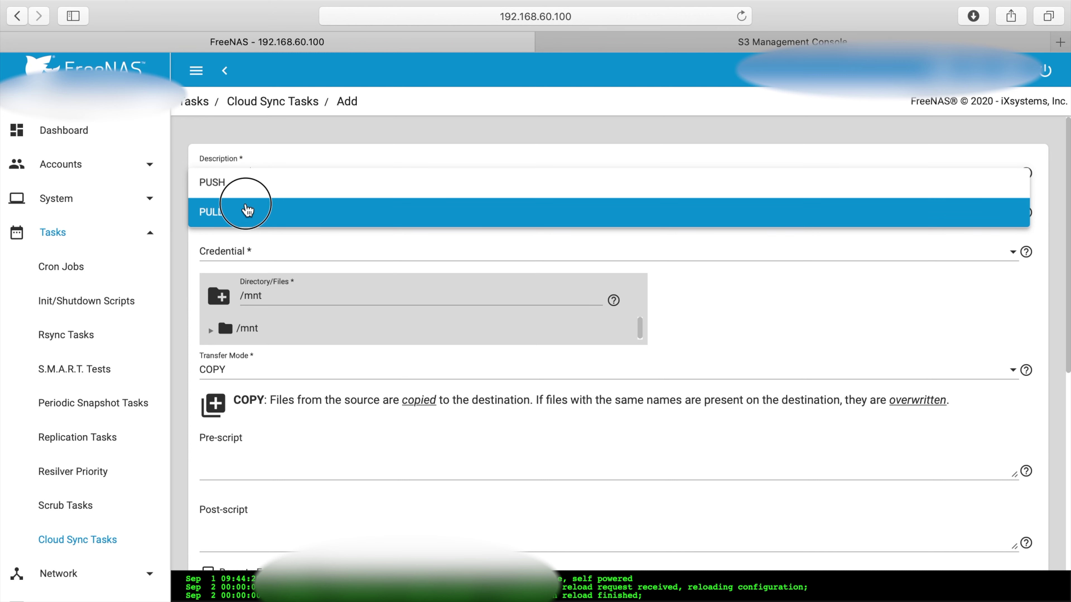
click(248, 210)
click(255, 249)
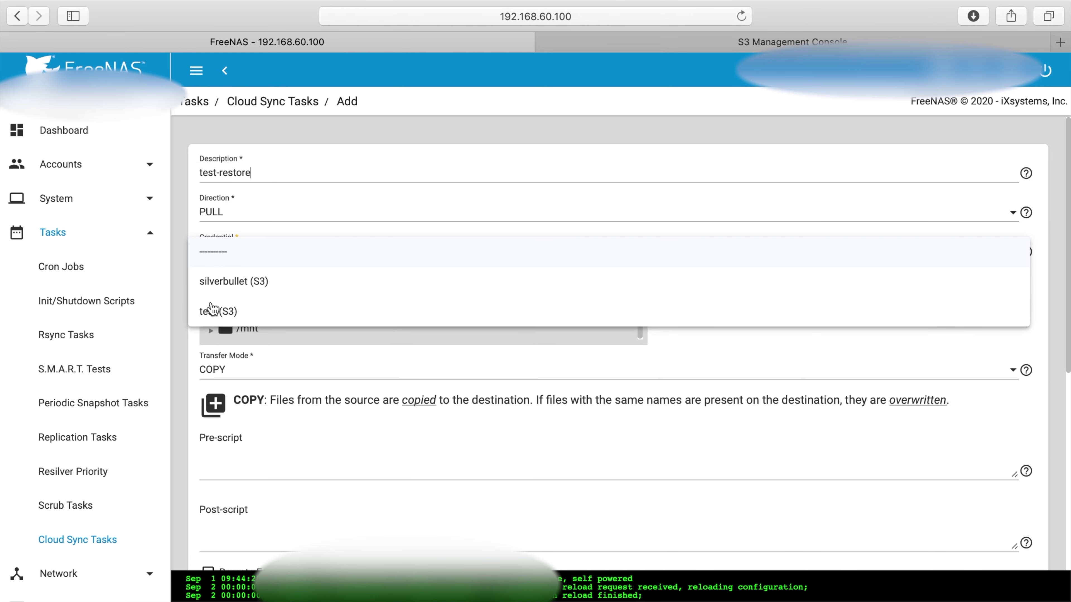
click(212, 310)
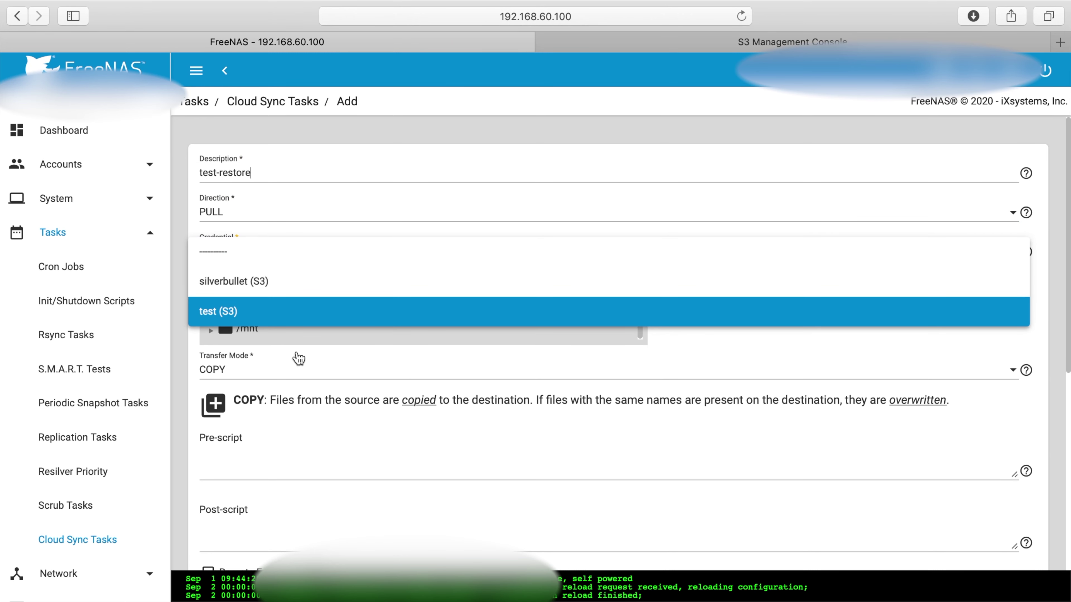
Choose bucket test-test-test-test-test2, folder /test, AES-256 encryption and STANDARD storage class
click(303, 292)
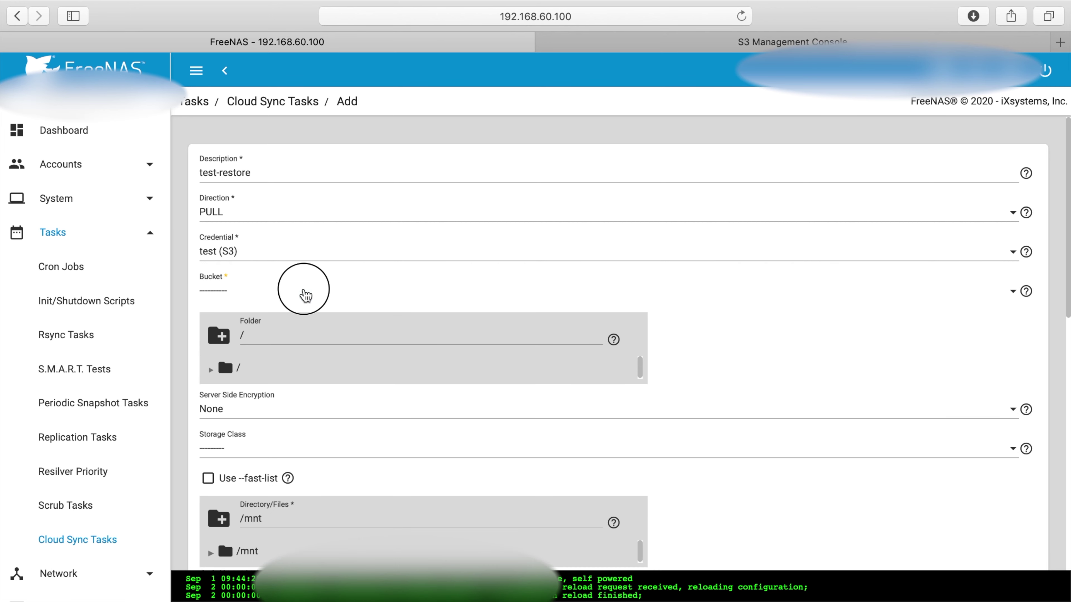
click(291, 350)
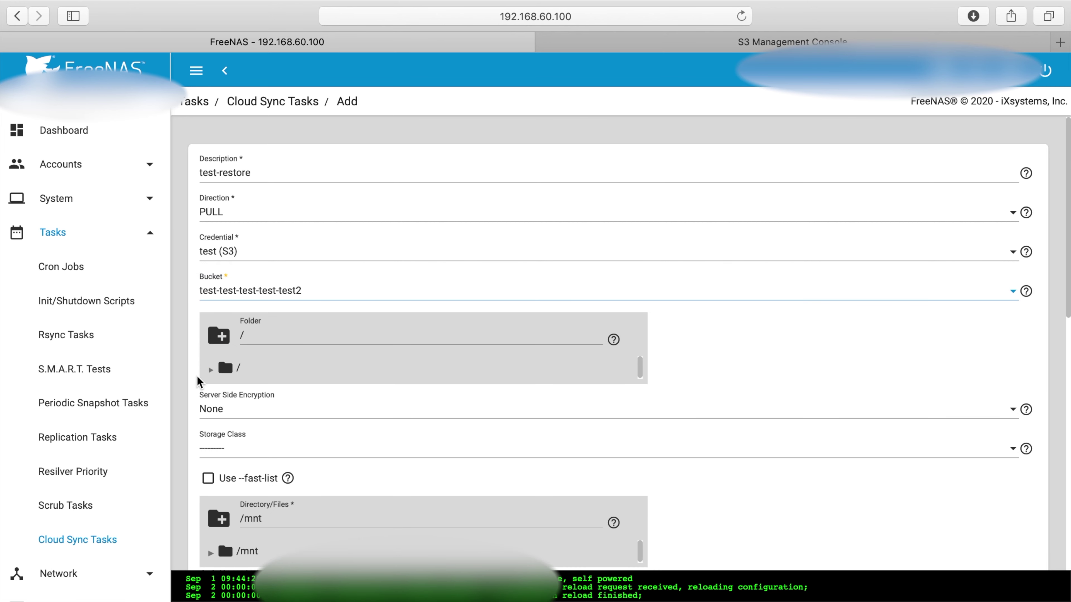
click(210, 371)
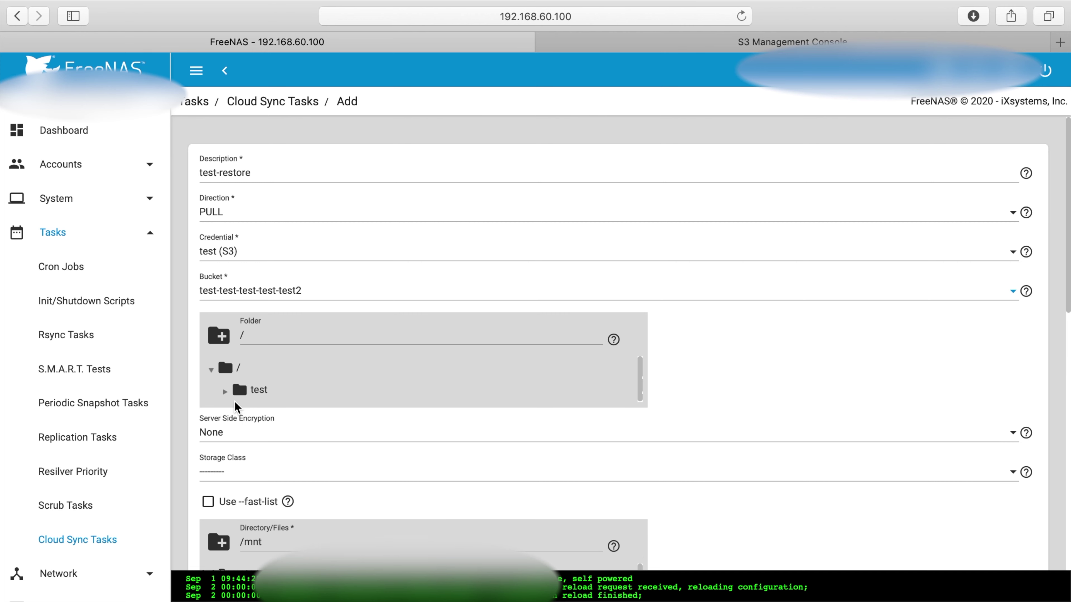
click(242, 390)
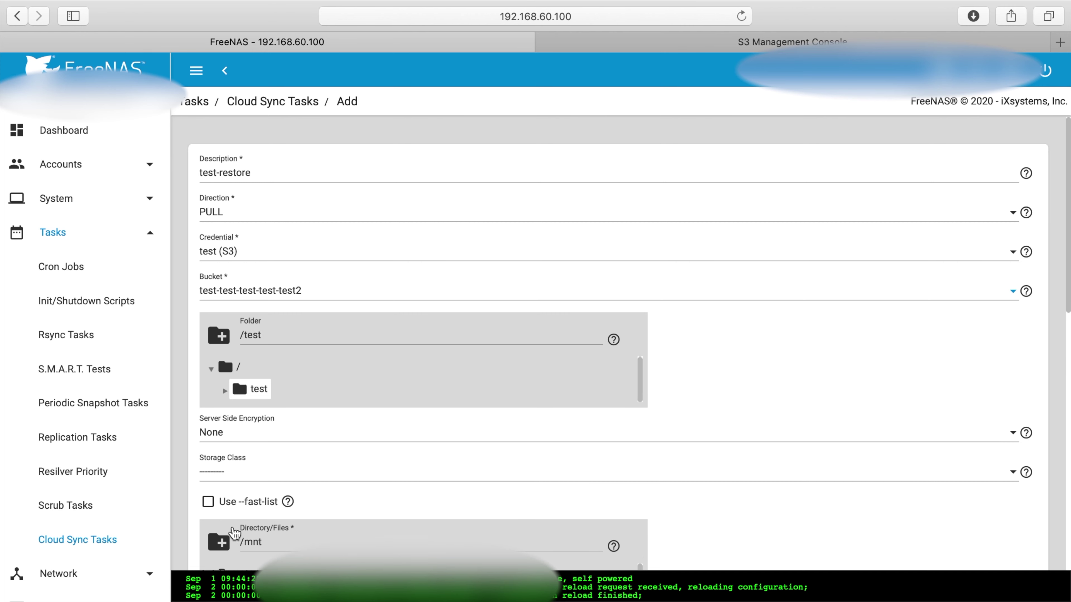
click(242, 462)
click(225, 473)
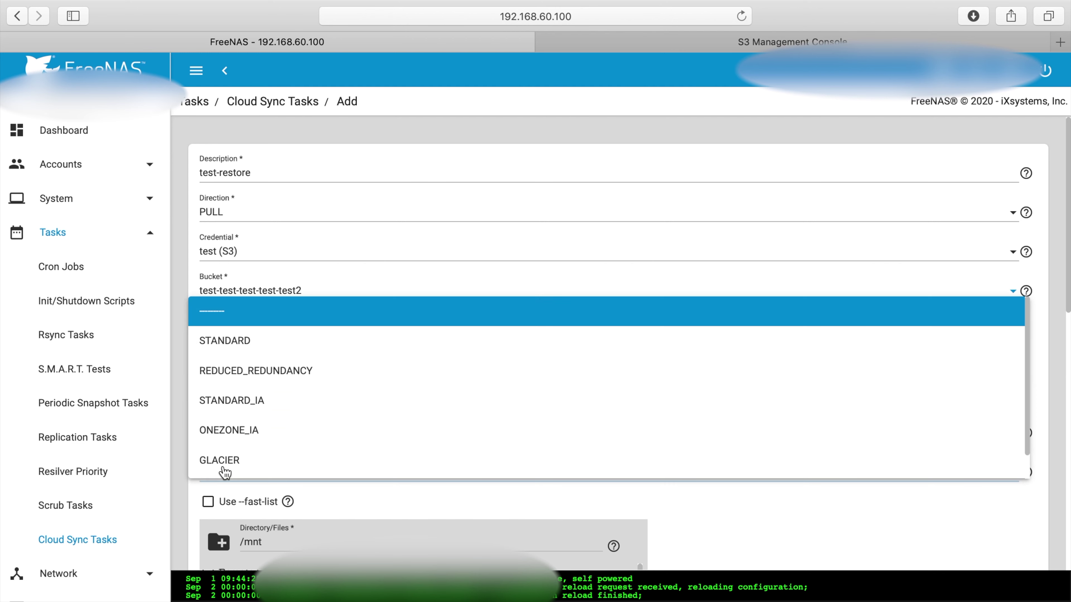
click(231, 343)
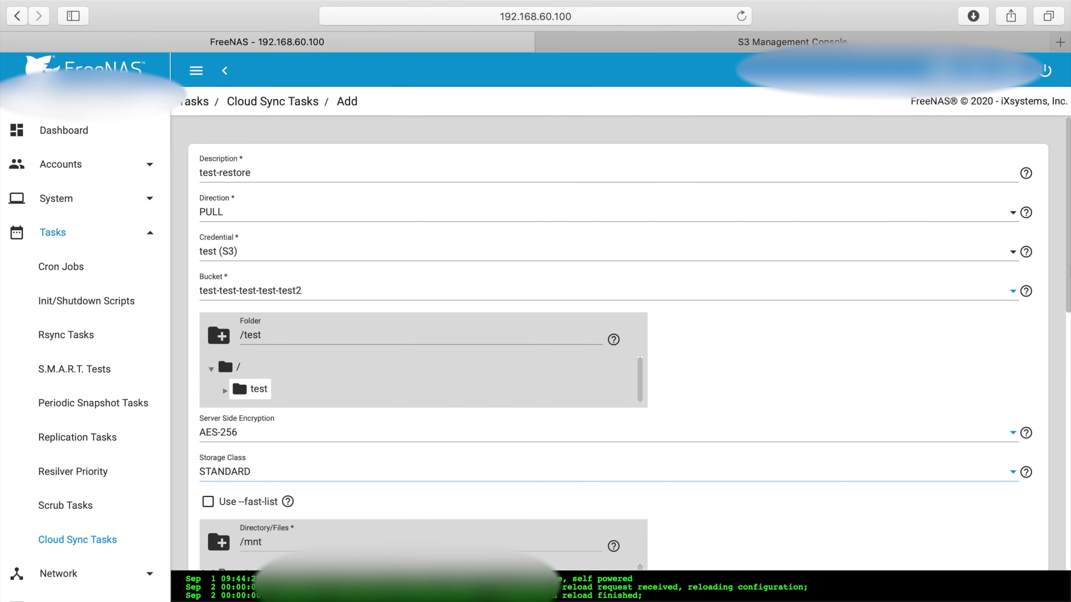
scroll(1069, 295, down, 1)
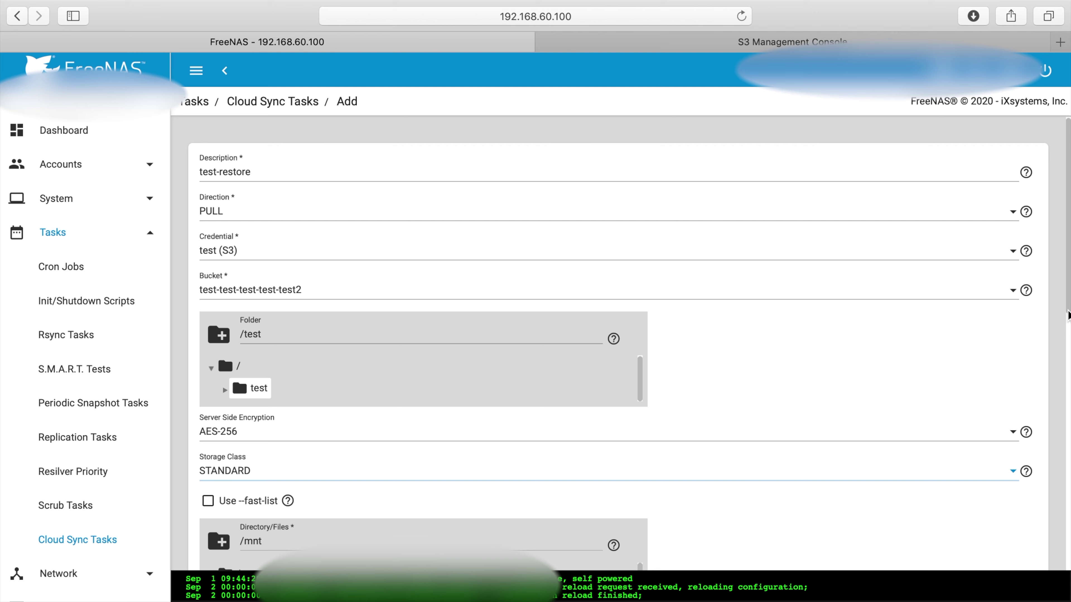
scroll(530, 471, down, 8)
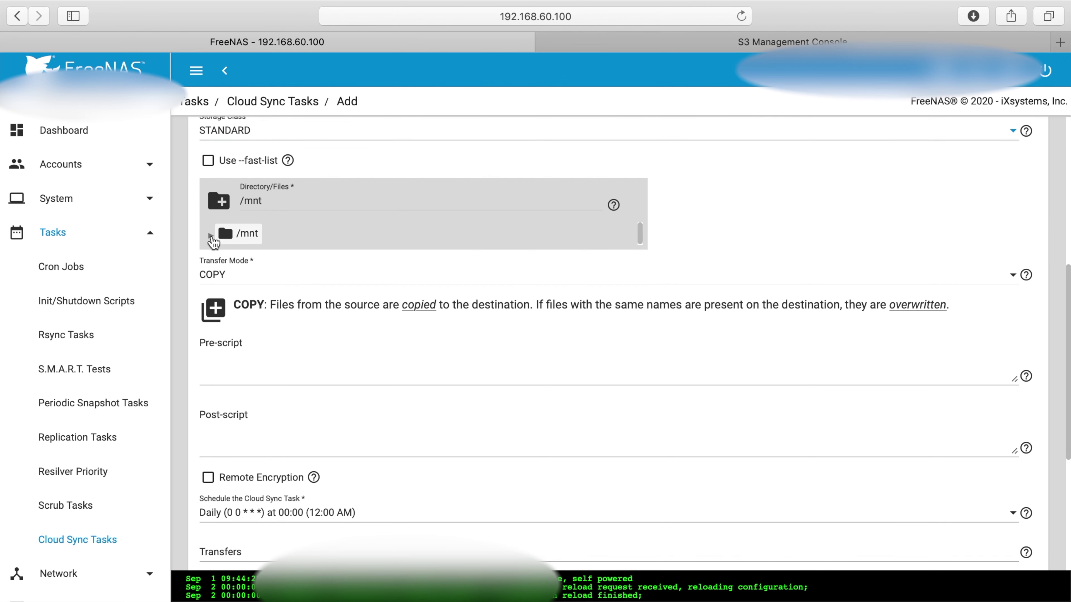
Set the restore destination to /mnt/silverbullet-zfs-volume/test_restore
click(210, 235)
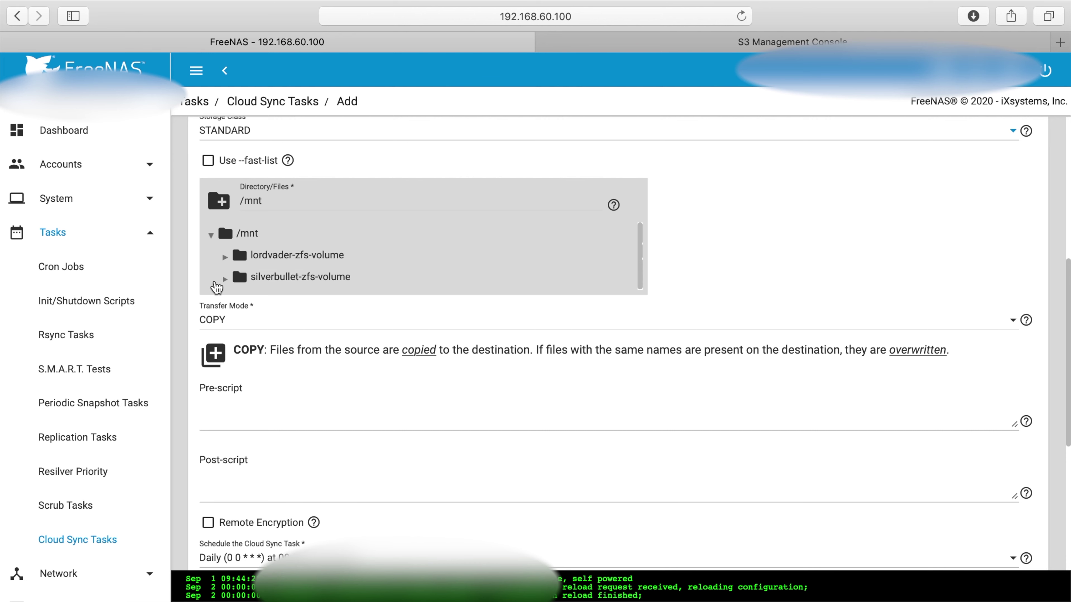
click(225, 279)
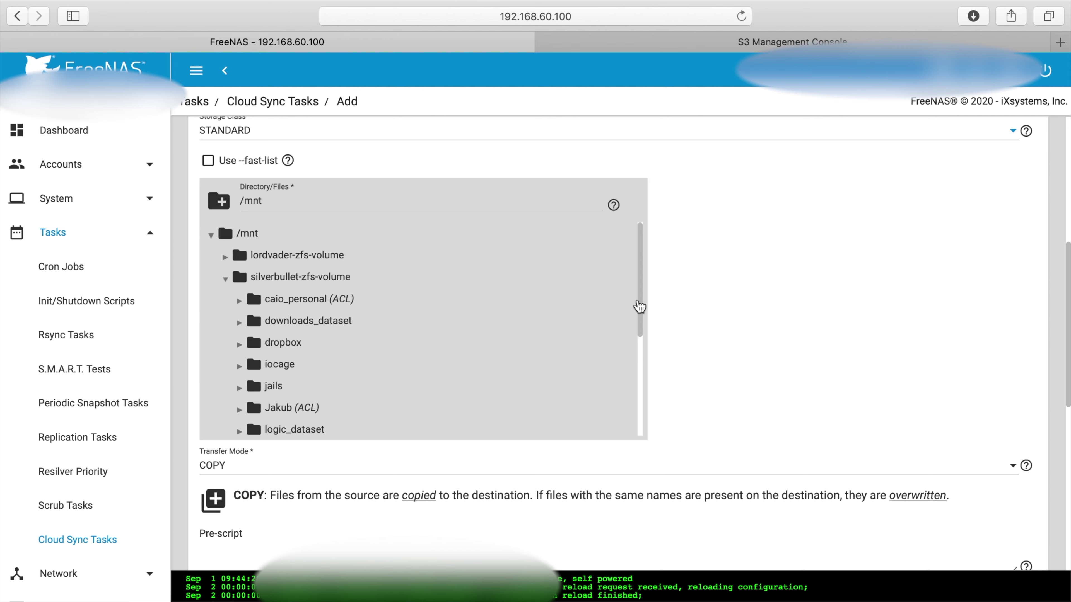
drag(640, 303, 643, 369)
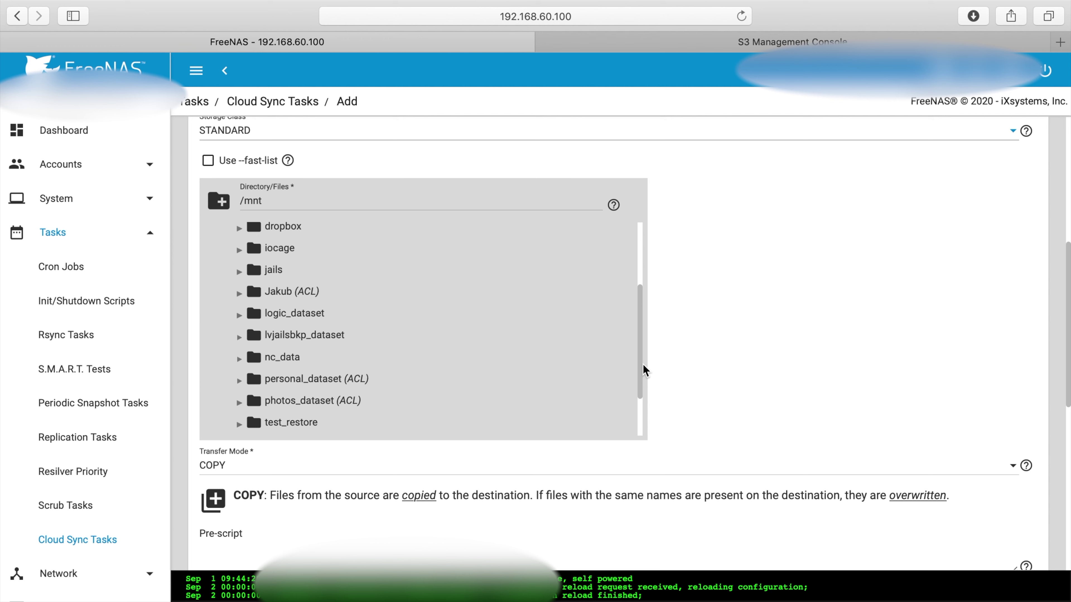
click(269, 424)
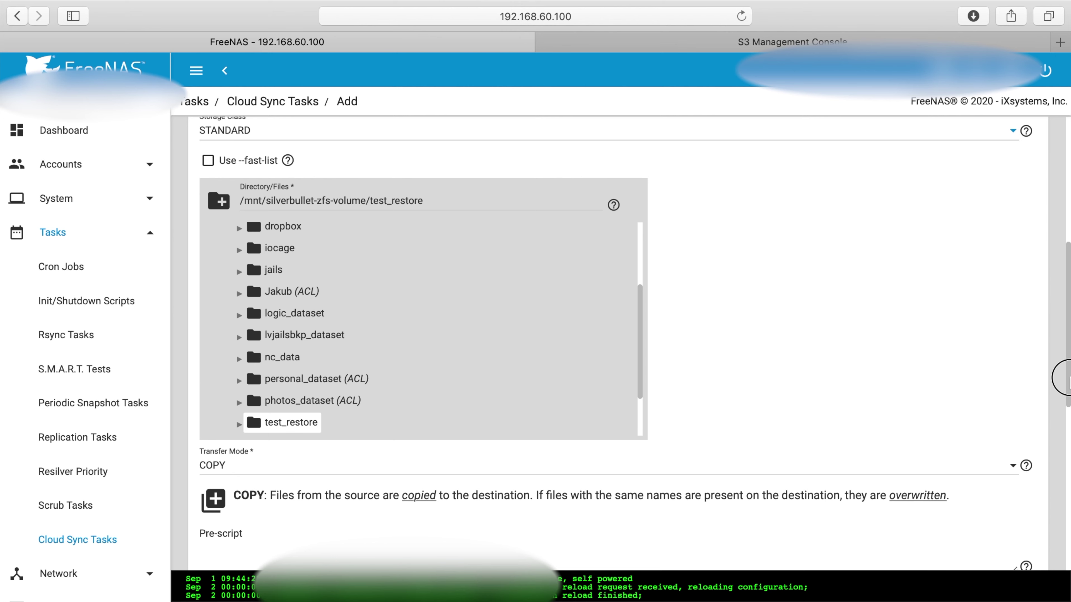
Enable remote encryption and enter the encryption password and salt
scroll(1067, 420, down, 1)
scroll(1069, 428, down, 1)
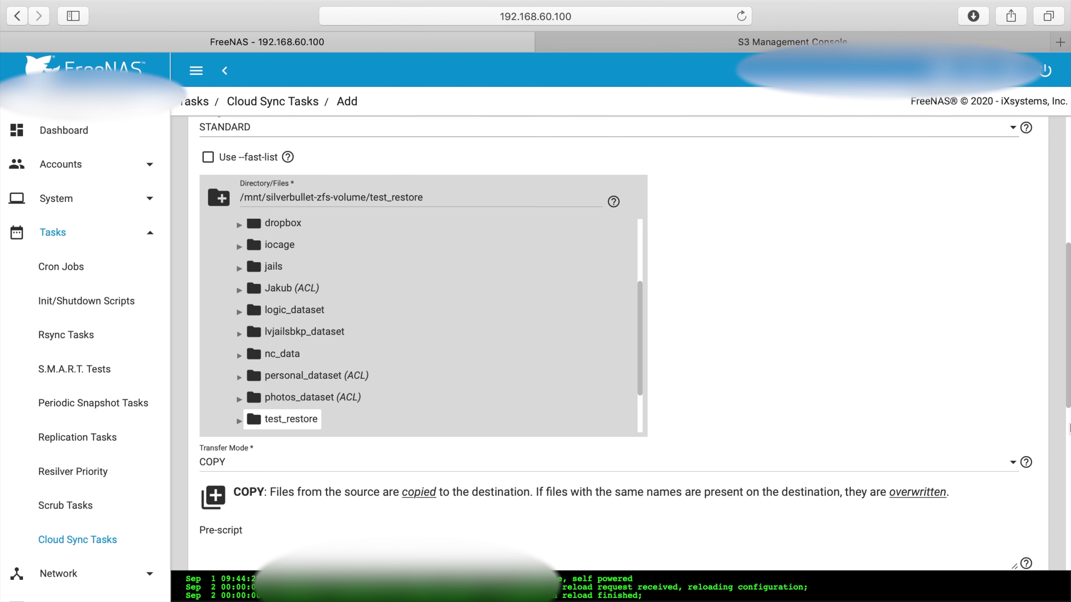
scroll(1069, 428, down, 3)
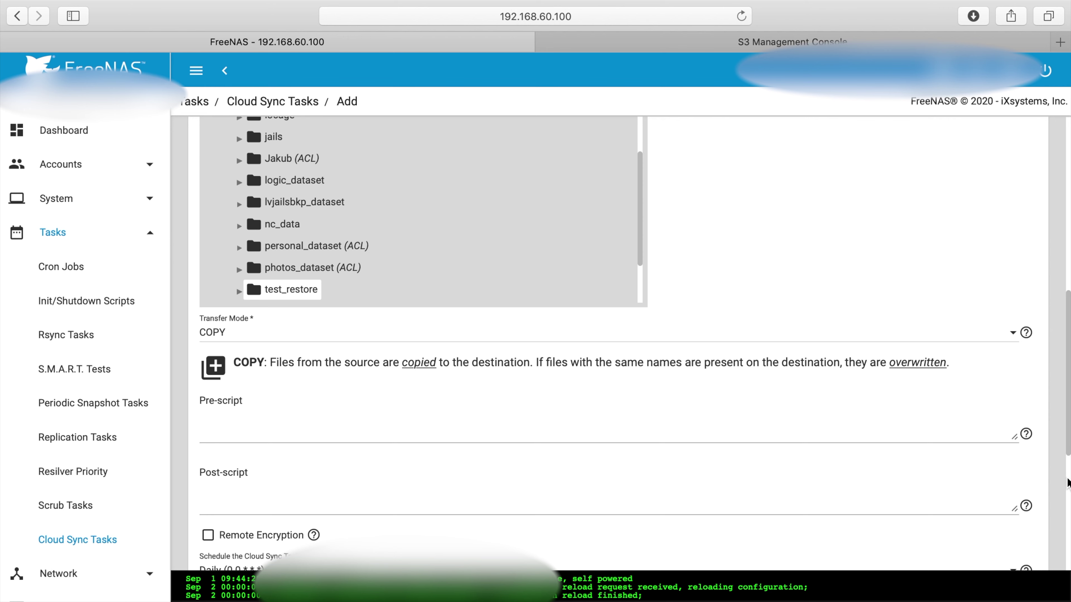
scroll(455, 316, down, 7)
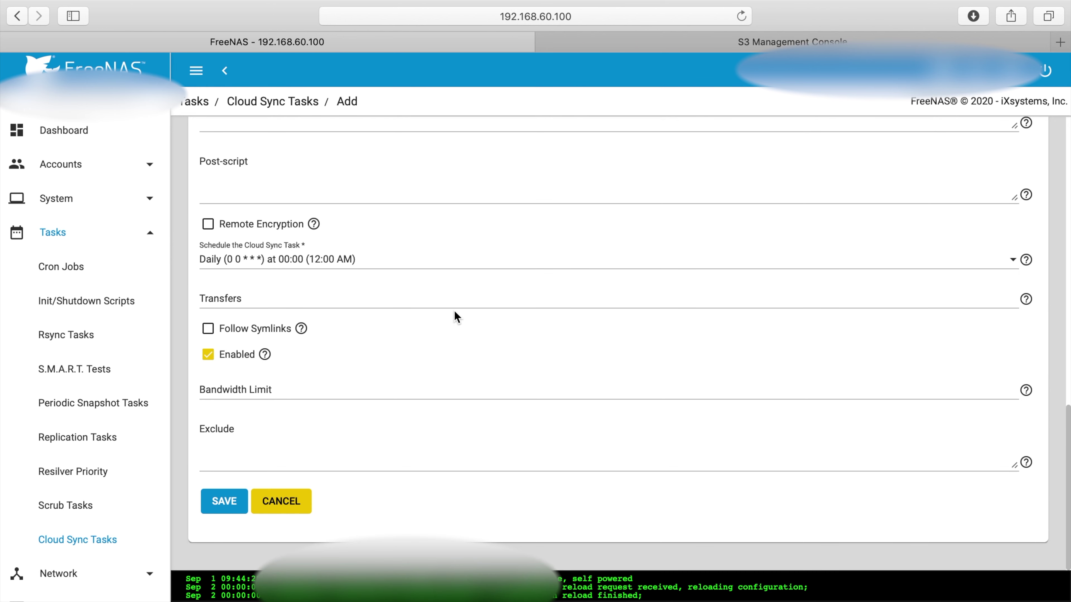
click(208, 224)
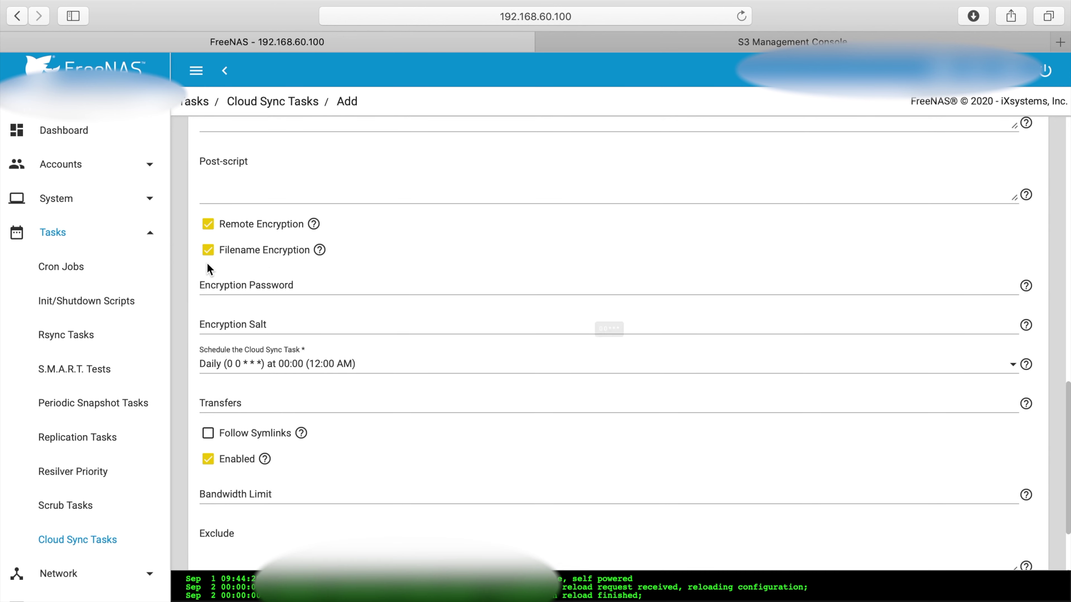
click(210, 284)
text(1234)
click(215, 321)
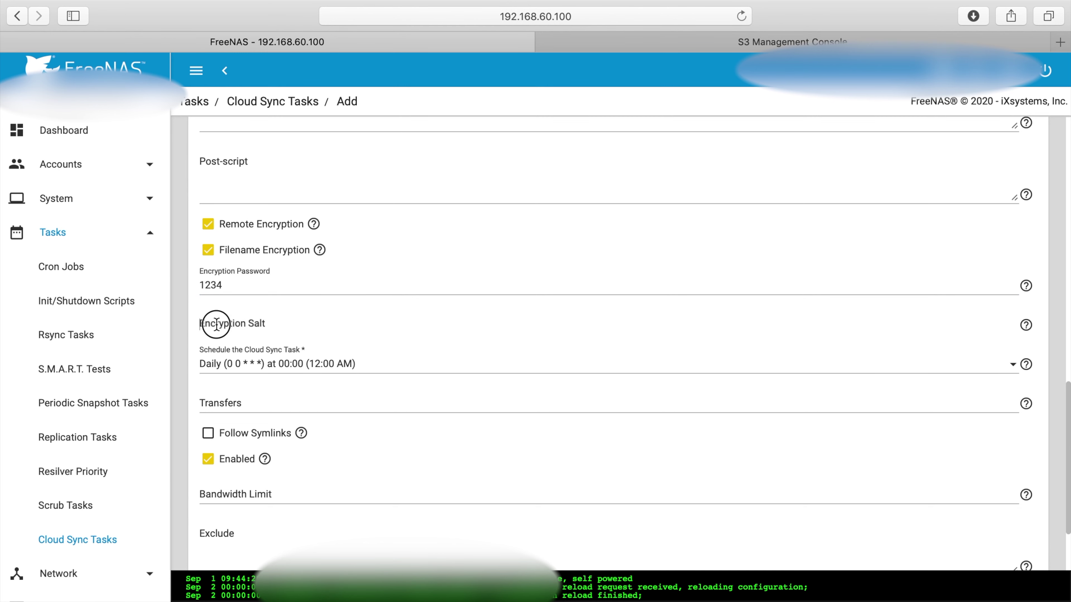
text(1234)
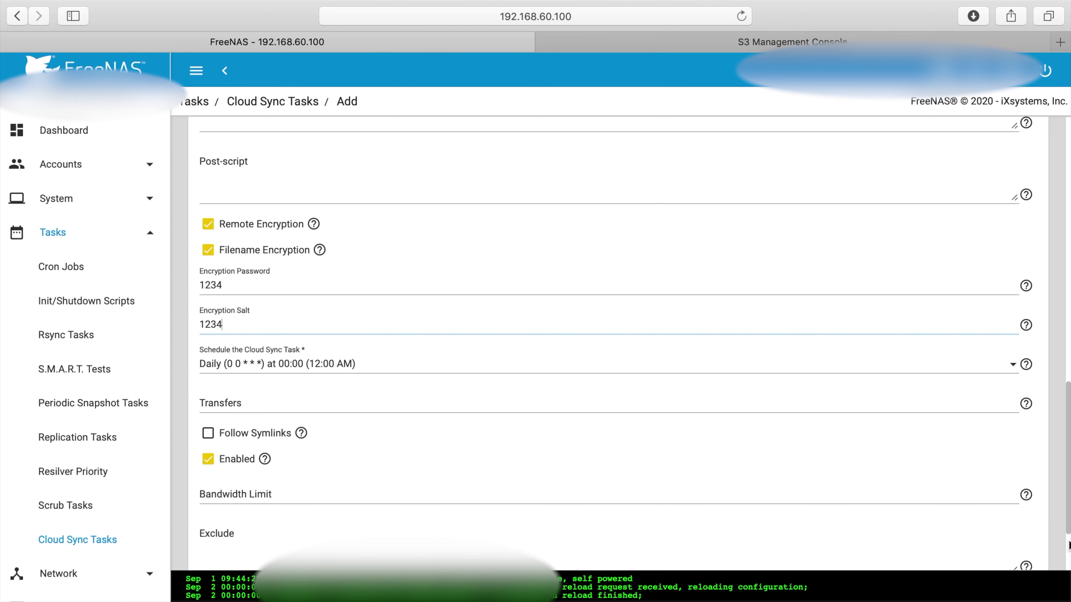
scroll(1068, 546, down, 1)
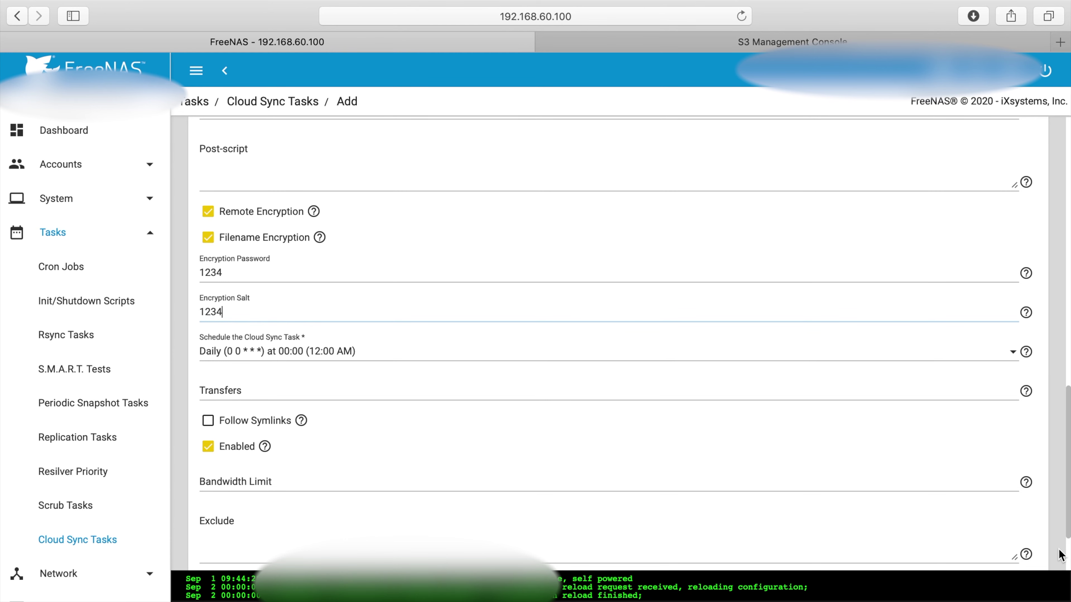
scroll(1069, 553, down, 5)
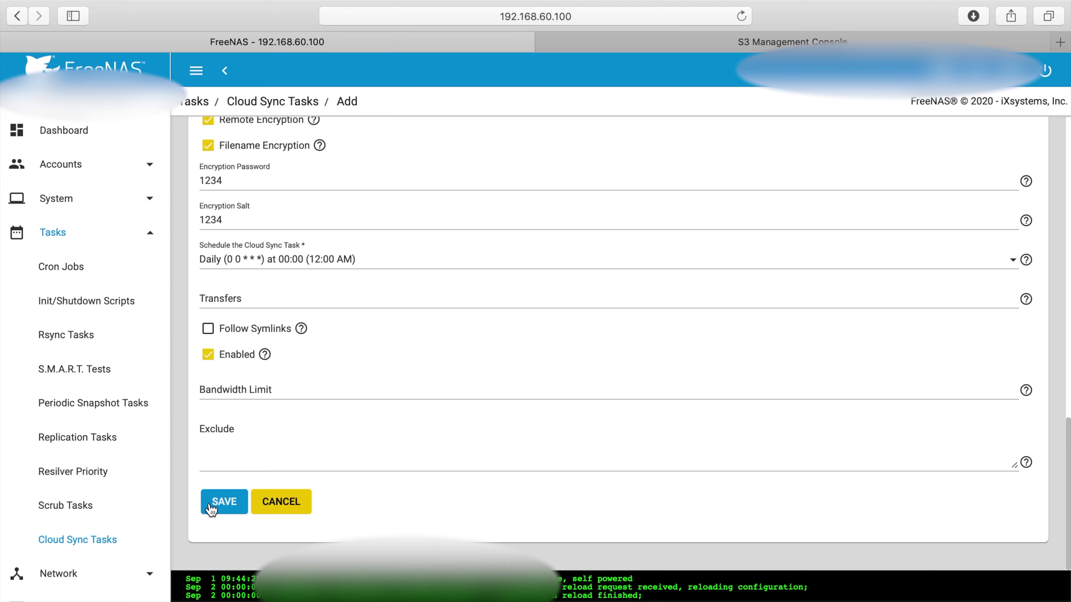
Save the test-restore task and run it immediately with Run Now
click(217, 506)
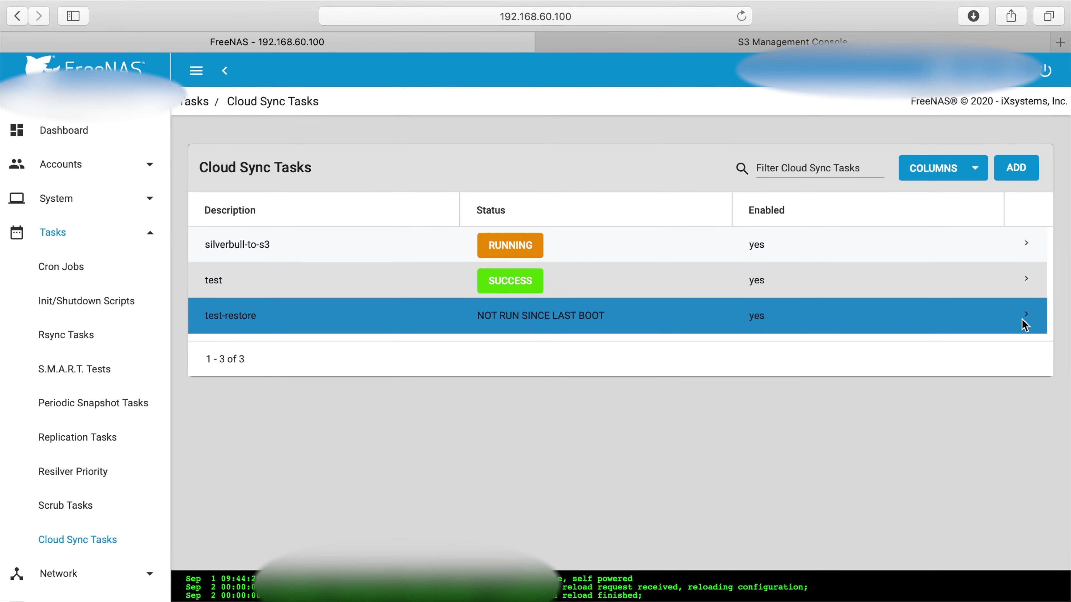
click(1026, 321)
click(245, 554)
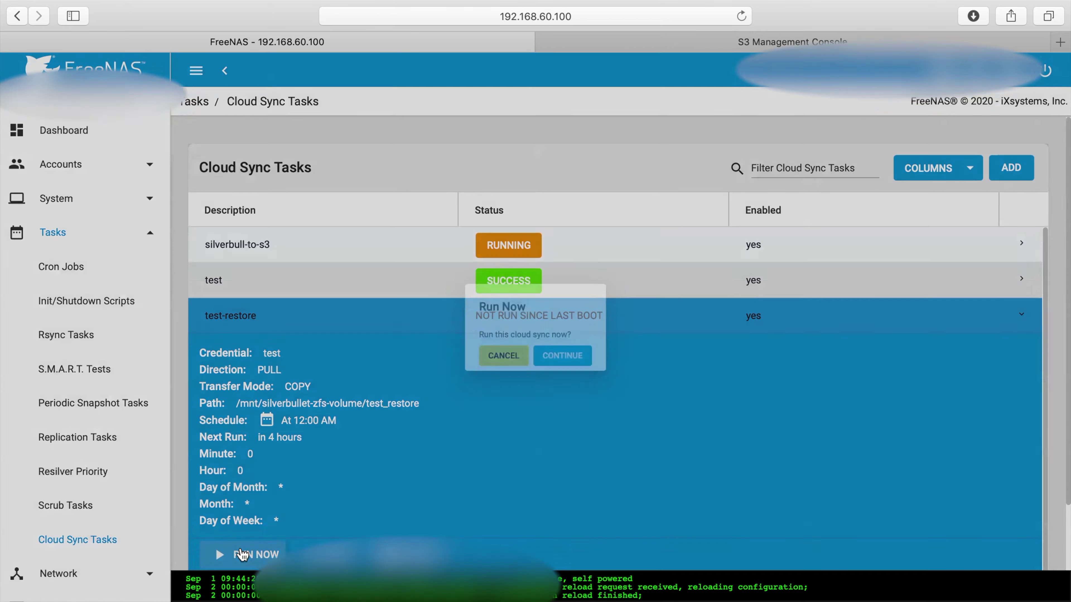
click(590, 362)
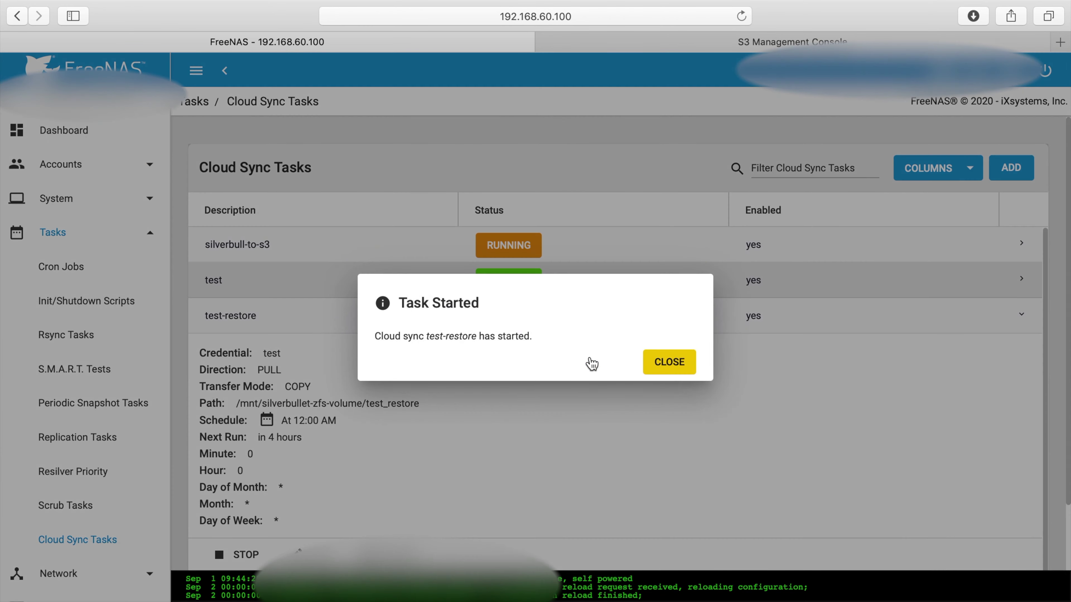
click(668, 361)
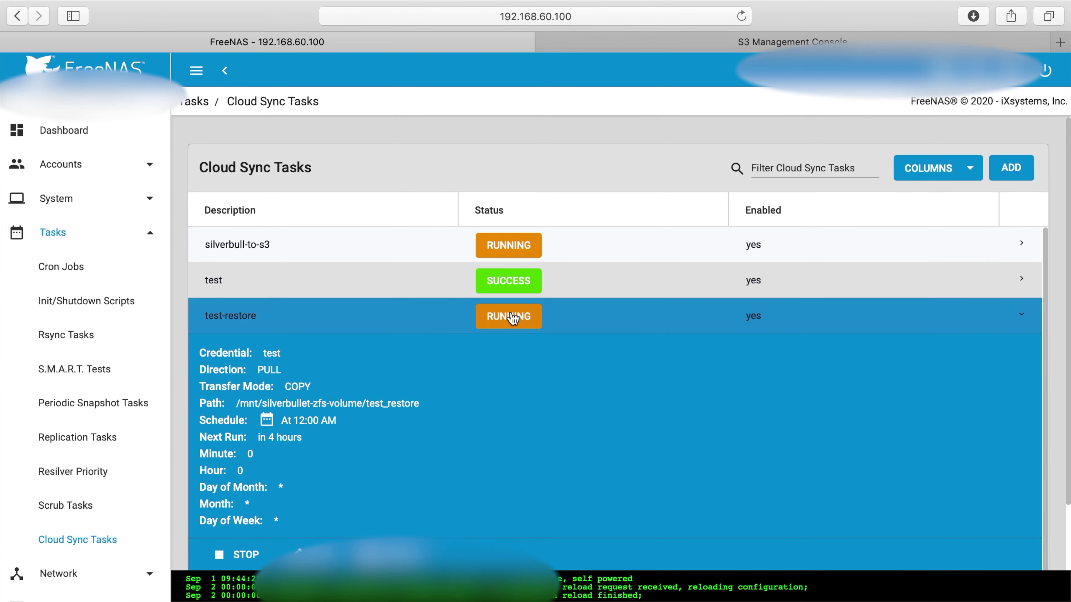
Check the restore's progress and review its logs showing SUCCESS
click(1024, 322)
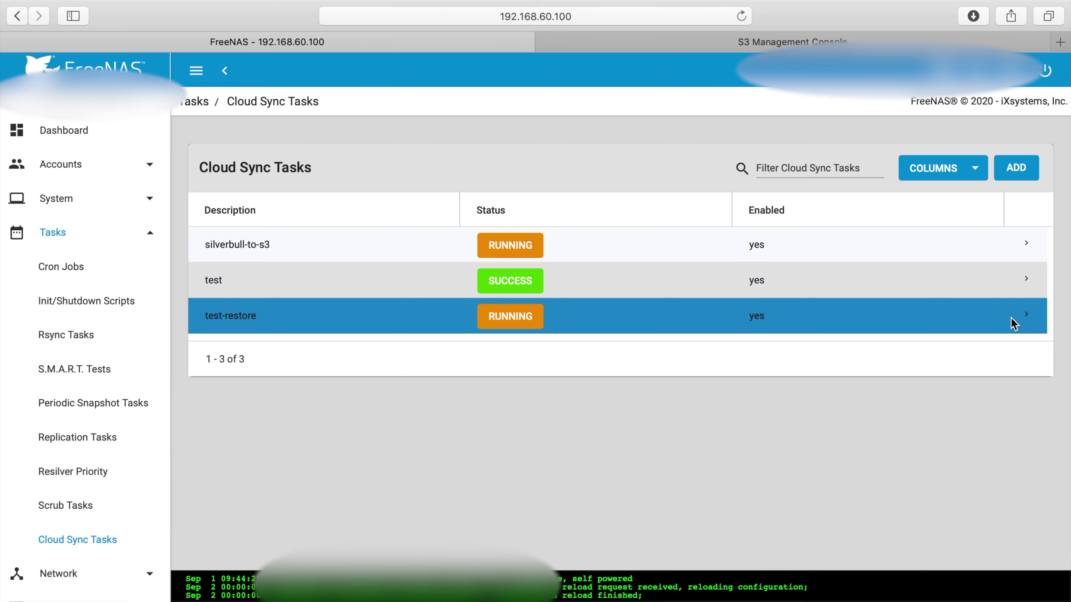
click(525, 326)
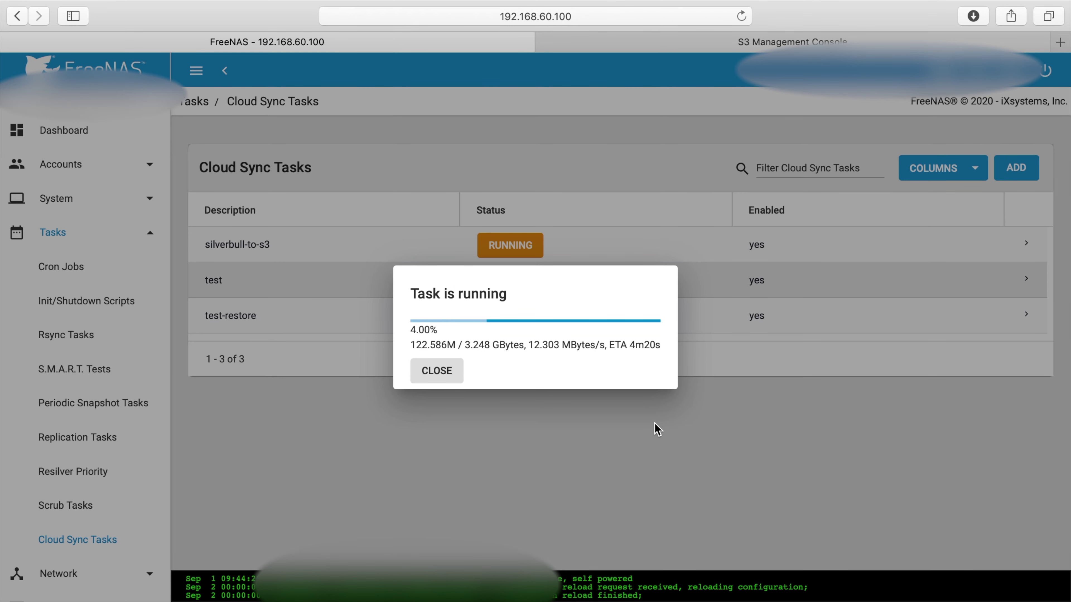
click(436, 371)
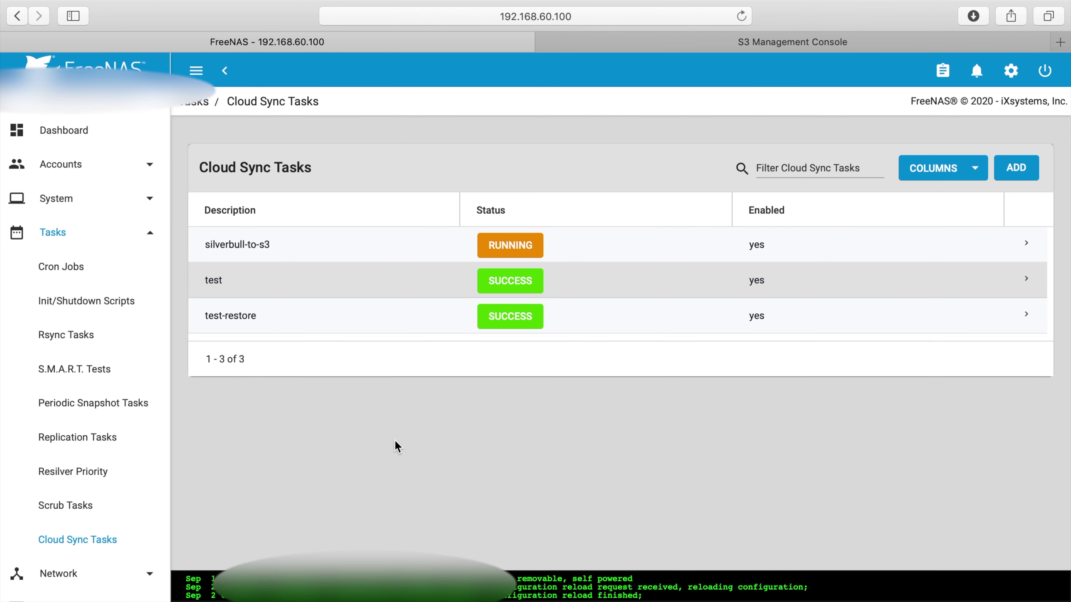
click(509, 322)
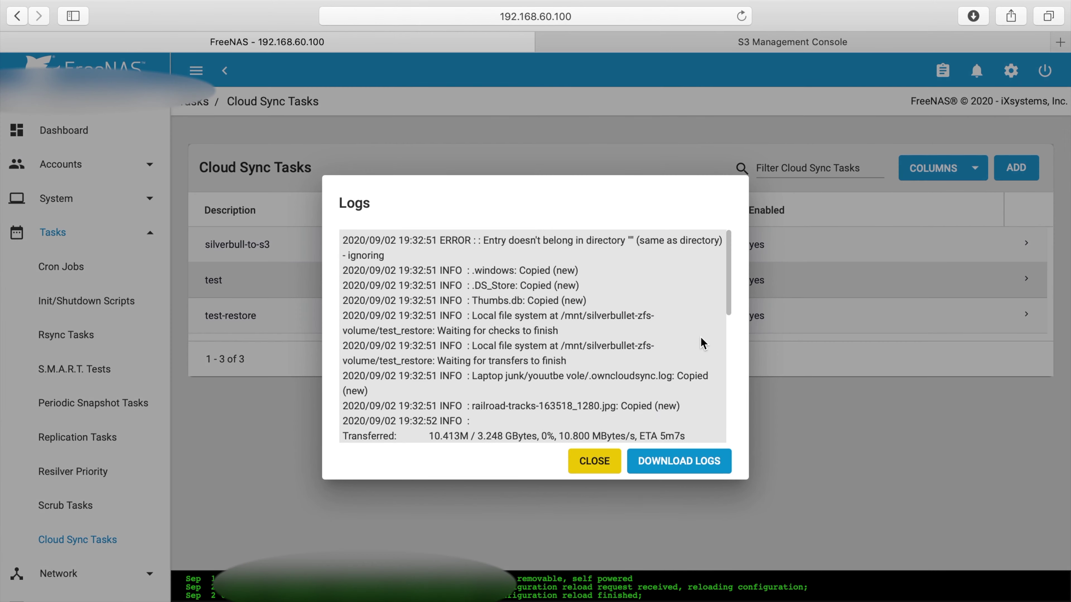
drag(729, 287, 733, 464)
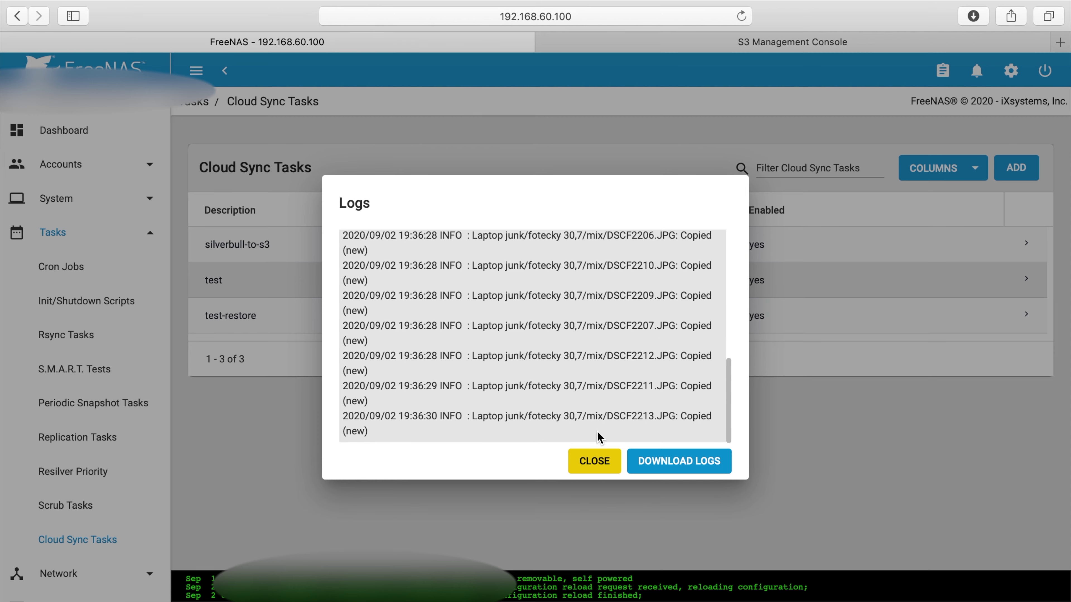
click(591, 461)
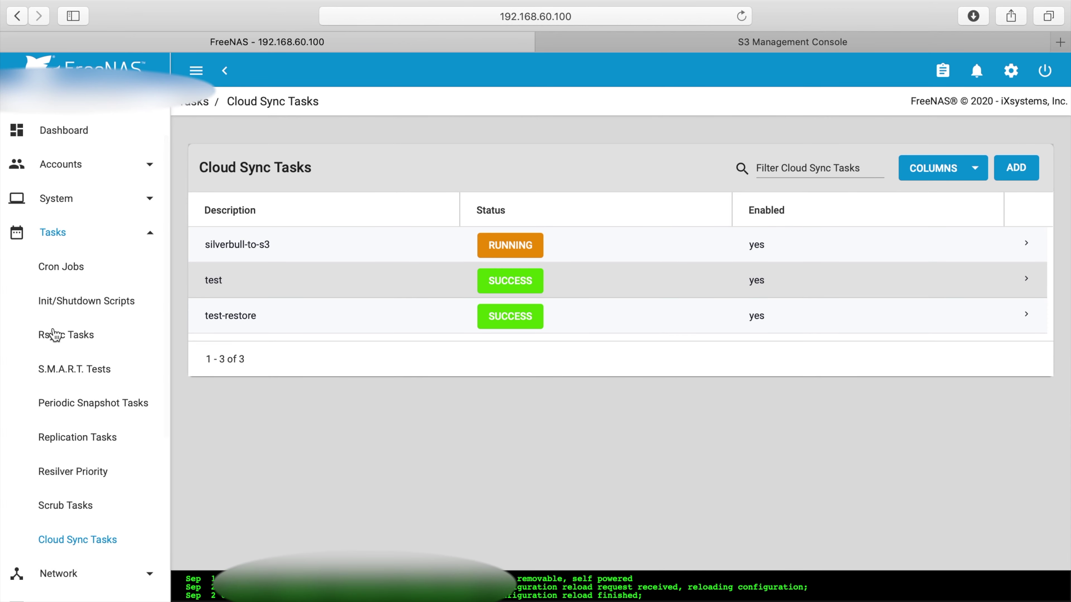
In the Shell, cd into /mnt/silverbullet-zfs-volume/test_restore and run ls to list restored files
scroll(104, 377, down, 10)
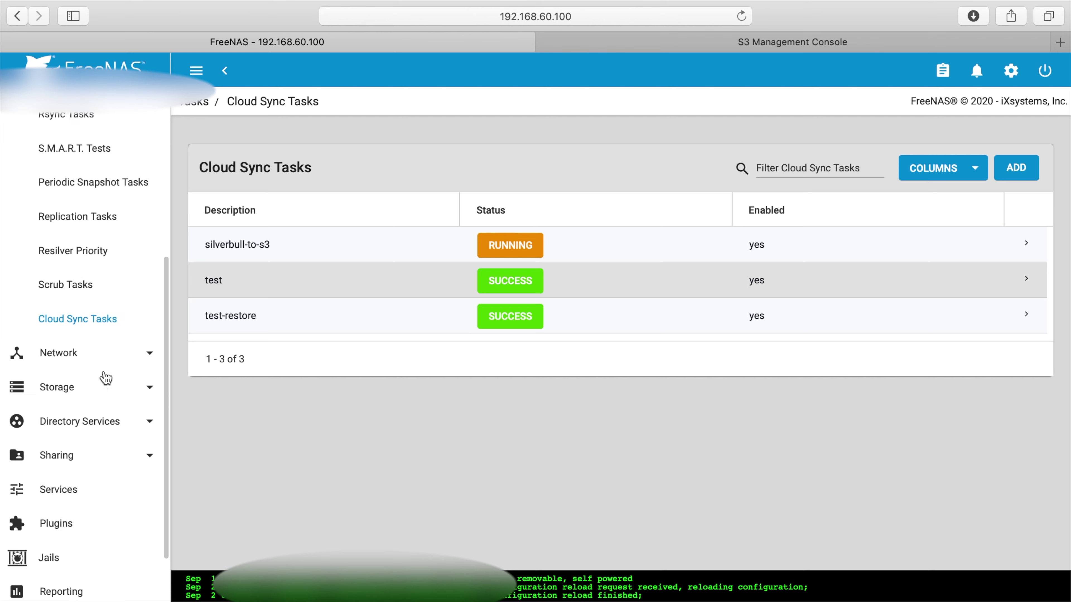
click(55, 558)
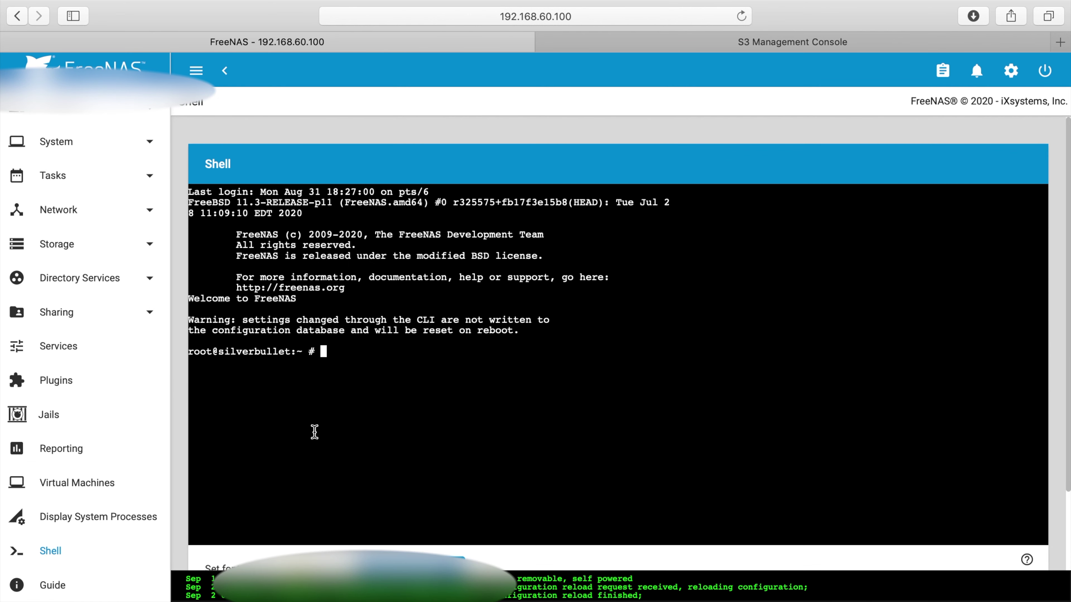
text(cd /mnt/sil)
key(Tab)
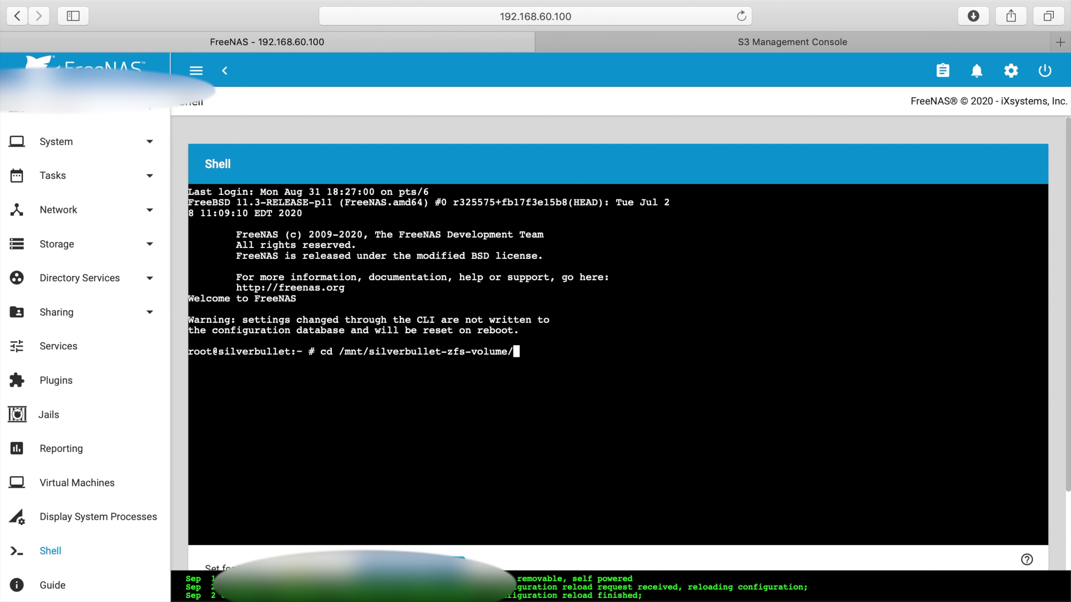
text(re)
key(BackSpace)
key(BackSpace)
text(res)
key(BackSpace)
key(BackSpace)
key(BackSpace)
text(tes)
key(Tab)
key(Return)
text(ls)
key(Return)
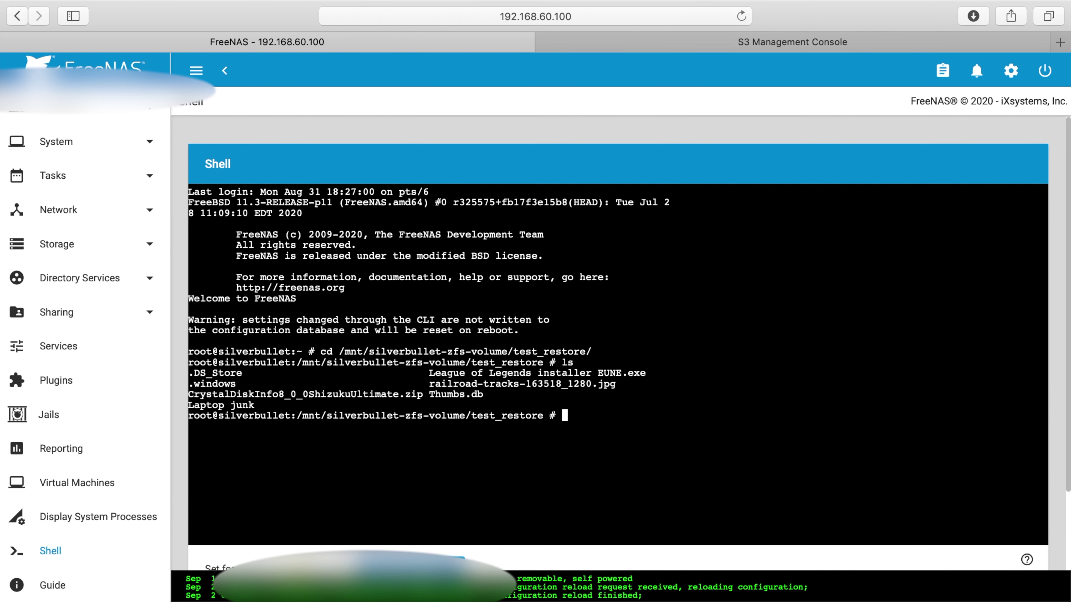